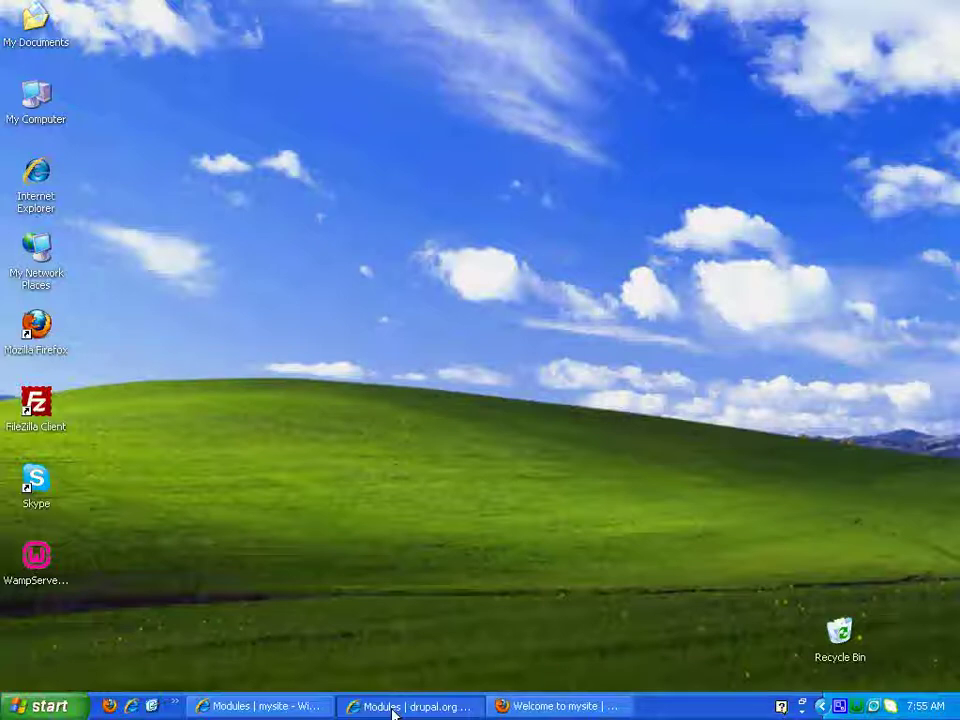
Step: Switch to the drupal.org Modules list in Internet Explorer and open the Token module's project page
{"action": "left_click", "coordinate": [394, 713]}
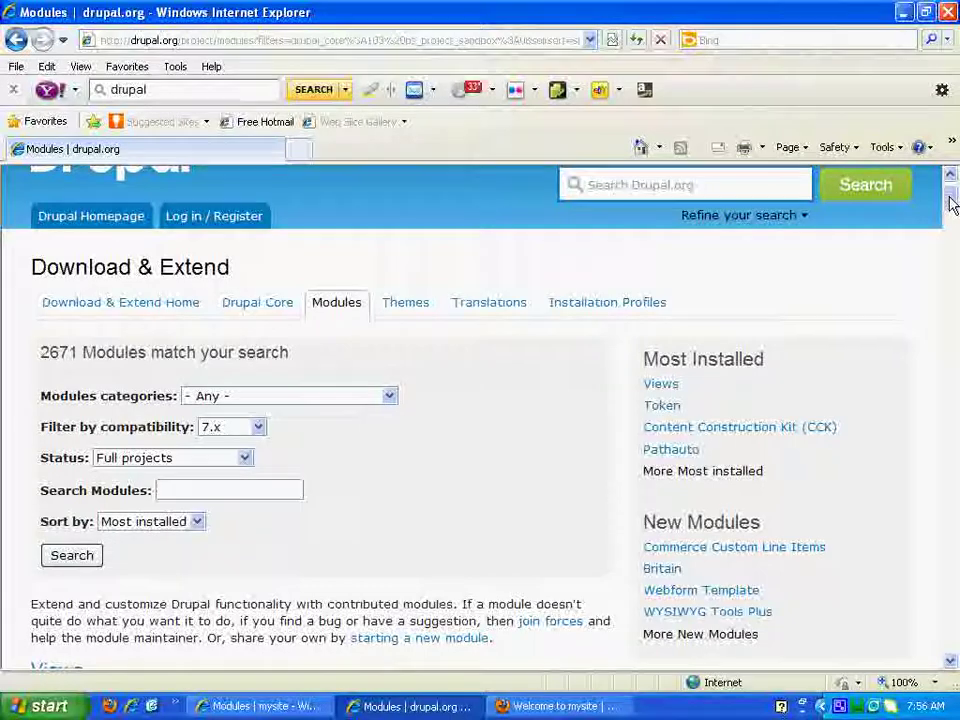
{"action": "left_click_drag", "start_coordinate": [950, 200], "coordinate": [952, 208]}
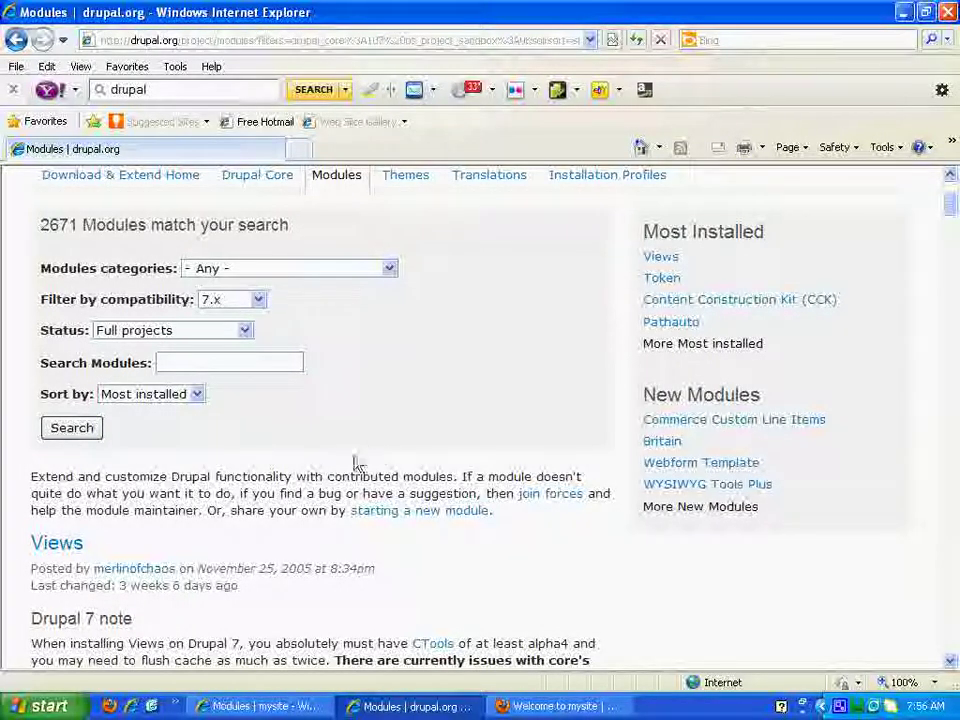
{"action": "left_click_drag", "start_coordinate": [952, 209], "coordinate": [953, 231]}
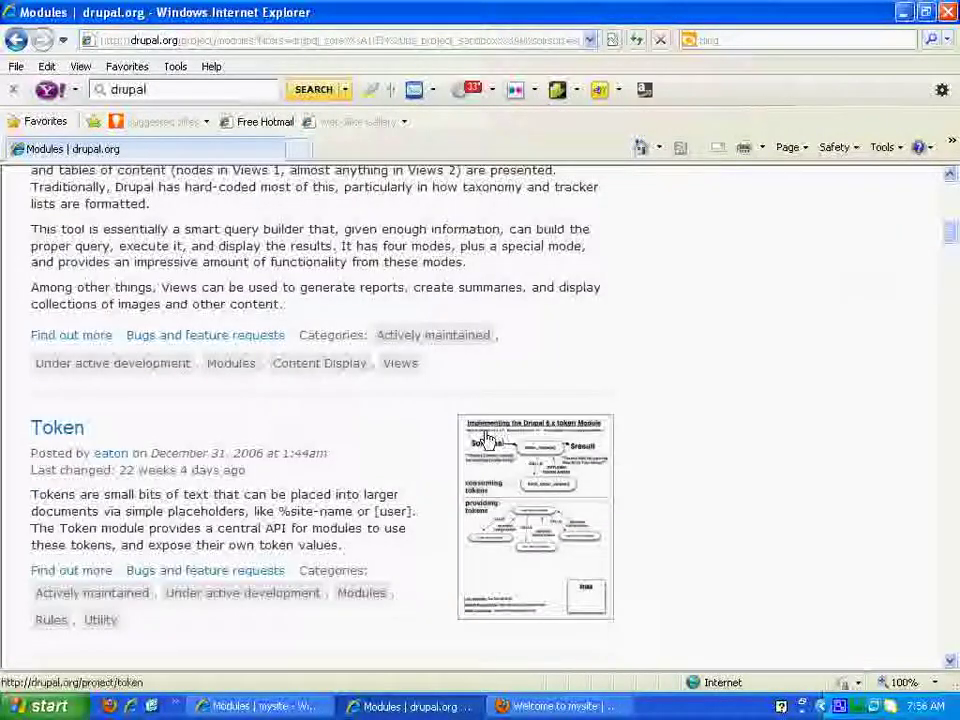
{"action": "left_click", "coordinate": [57, 429]}
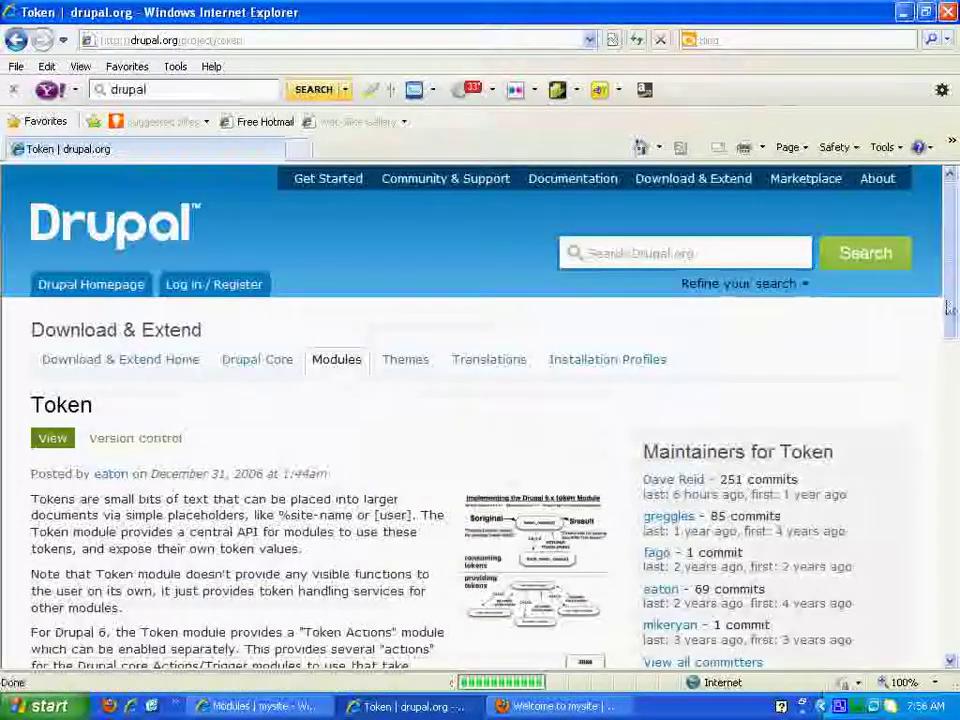
Step: Download the zip of Token's recommended release 7.x-1.0-beta7 and save it to the Desktop
{"action": "left_click_drag", "start_coordinate": [952, 281], "coordinate": [949, 467]}
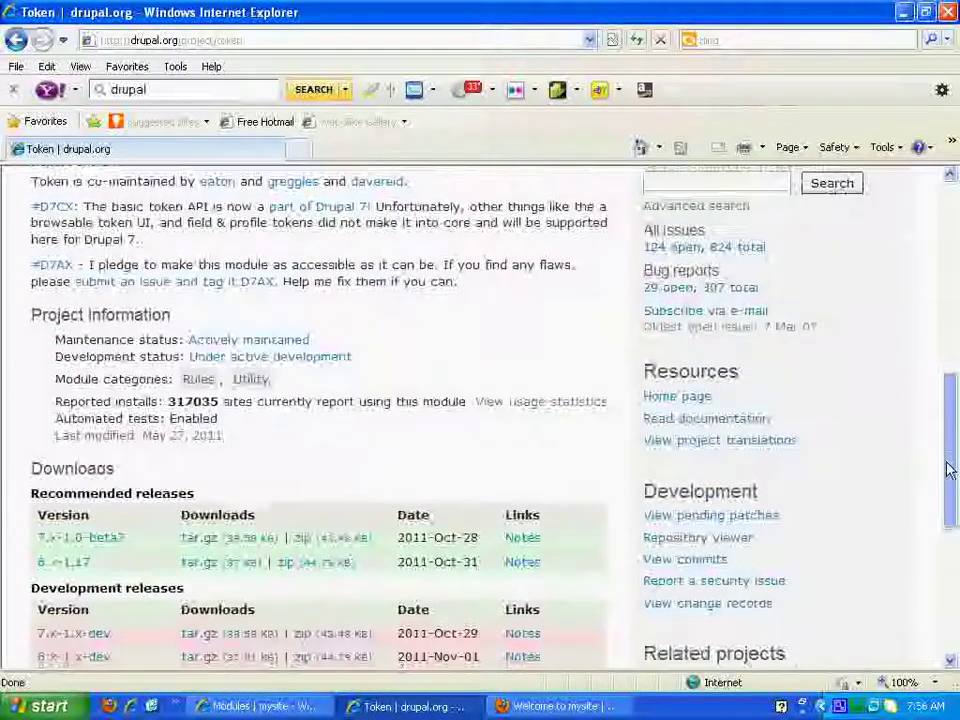
{"action": "left_click", "coordinate": [331, 545]}
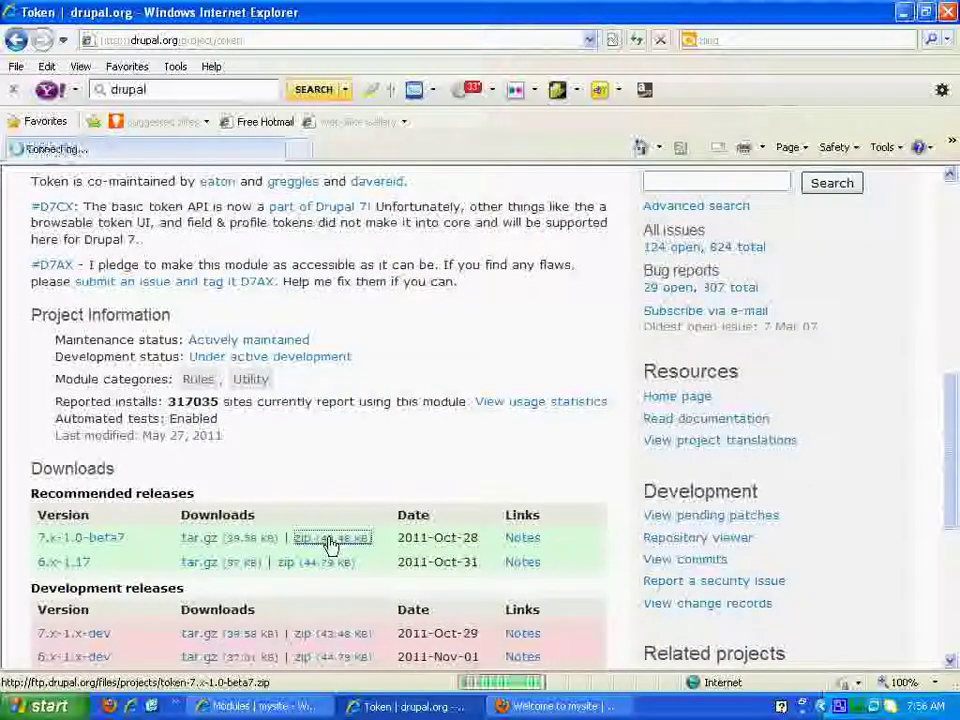
{"action": "left_click", "coordinate": [531, 361]}
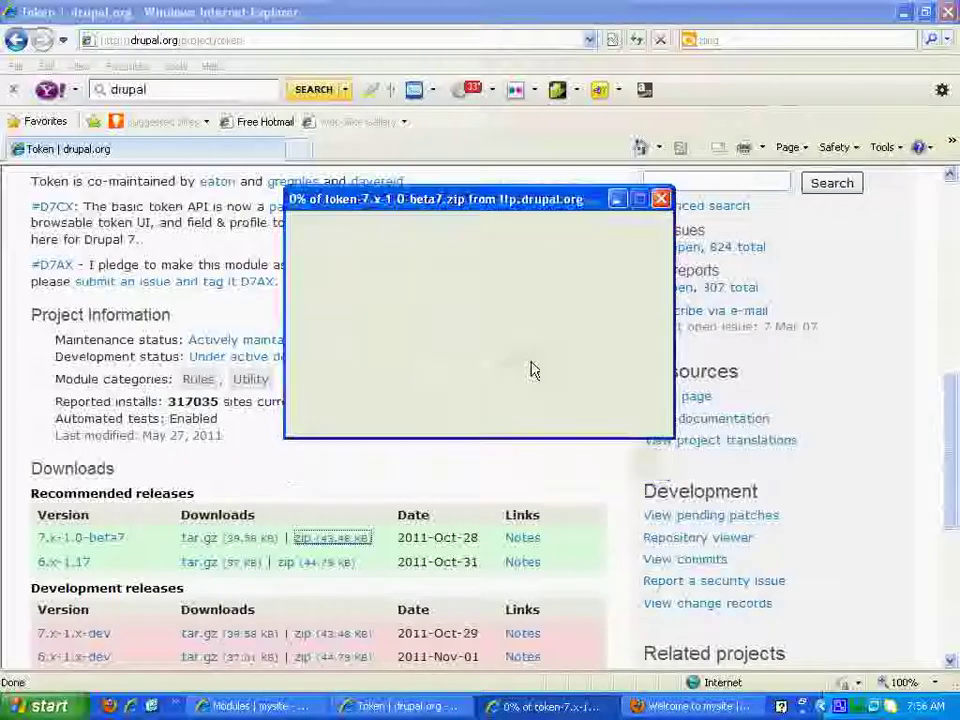
{"action": "left_click", "coordinate": [750, 560]}
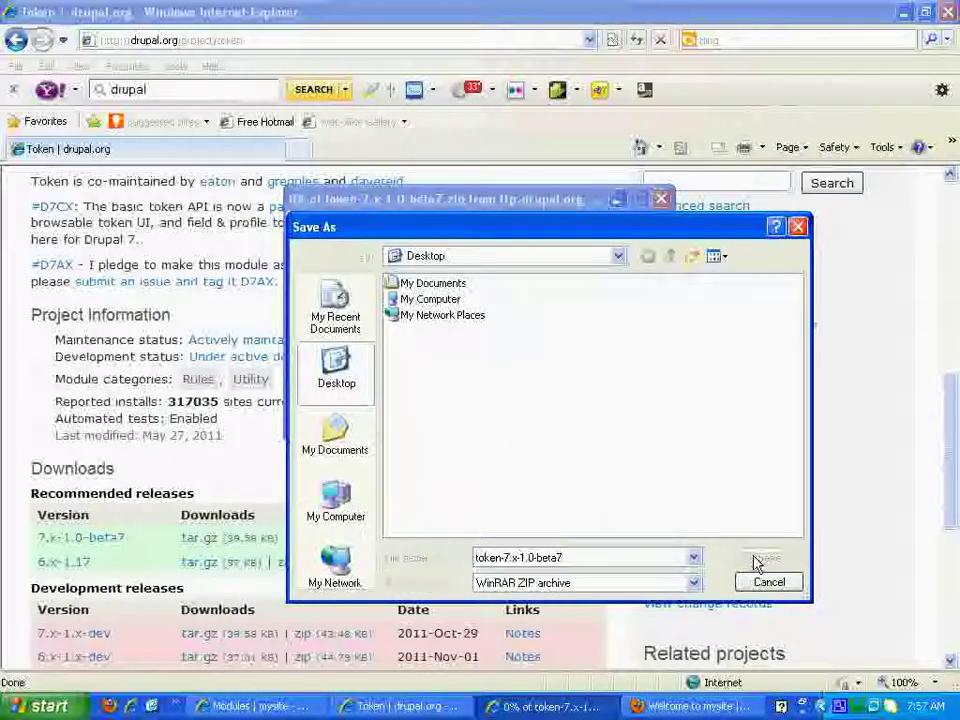
Step: Return to the modules list and open the Pathauto module's project page
{"action": "left_click", "coordinate": [15, 40]}
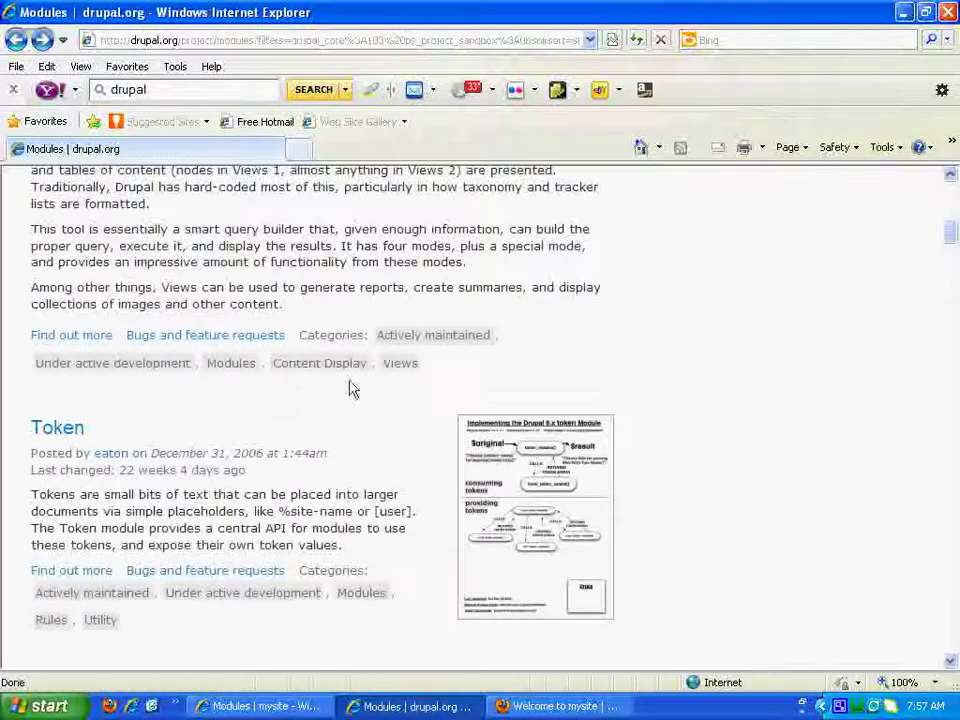
{"action": "left_click", "coordinate": [948, 249]}
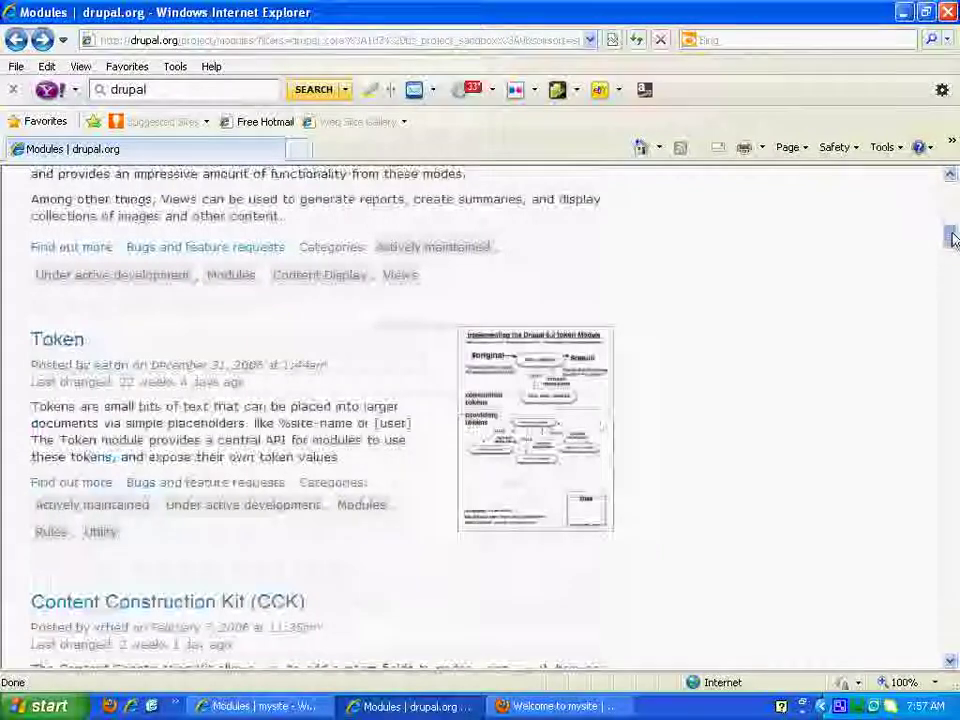
{"action": "scroll", "coordinate": [165, 285], "scroll_direction": "down", "scroll_amount": 3}
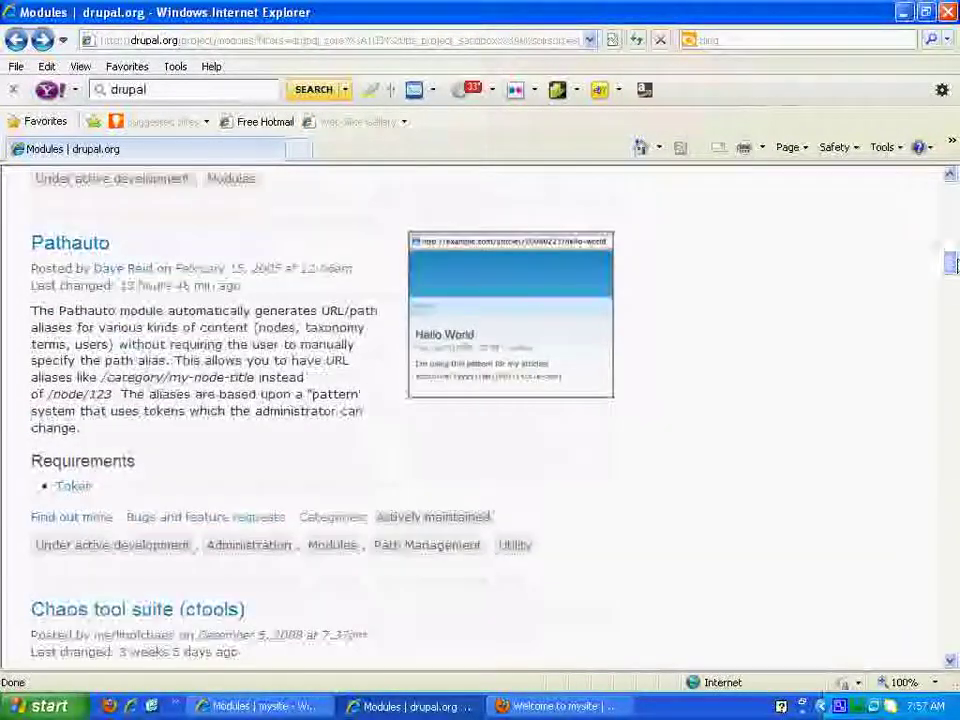
{"action": "left_click", "coordinate": [72, 248]}
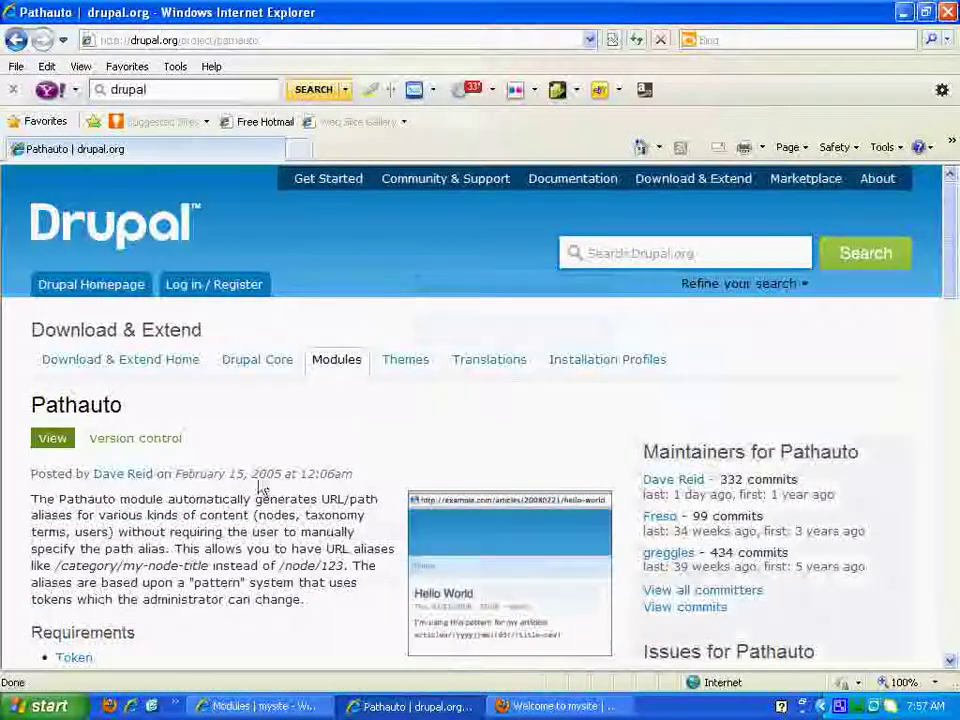
Step: Download the zip of Pathauto's recommended release 7.x-1.0 and save it to the Desktop
{"action": "left_click_drag", "start_coordinate": [953, 200], "coordinate": [955, 285]}
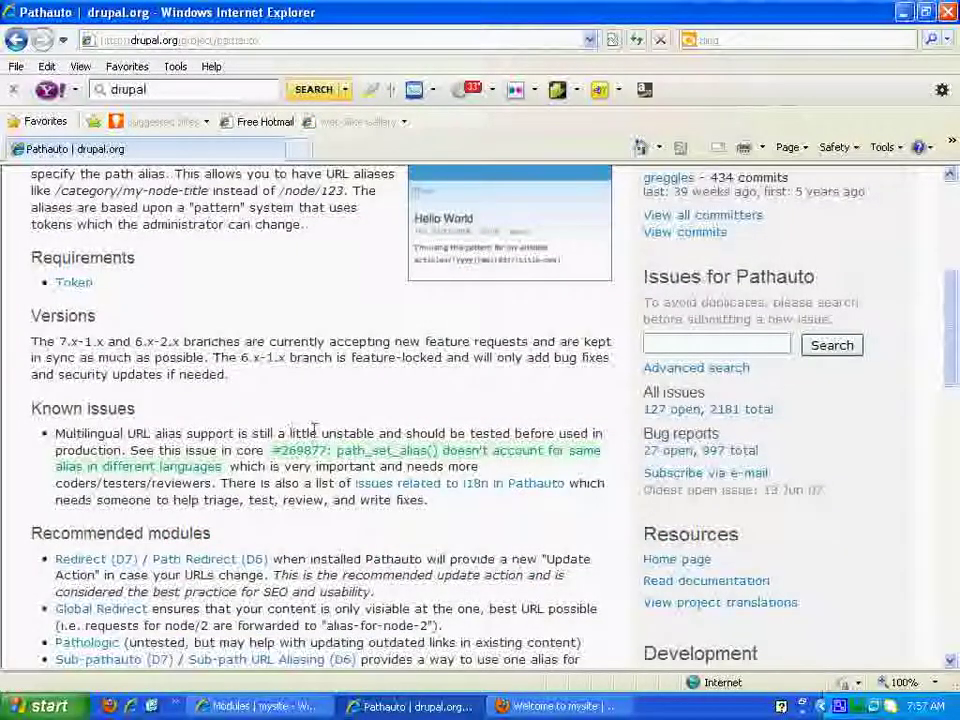
{"action": "left_click_drag", "start_coordinate": [953, 321], "coordinate": [951, 497]}
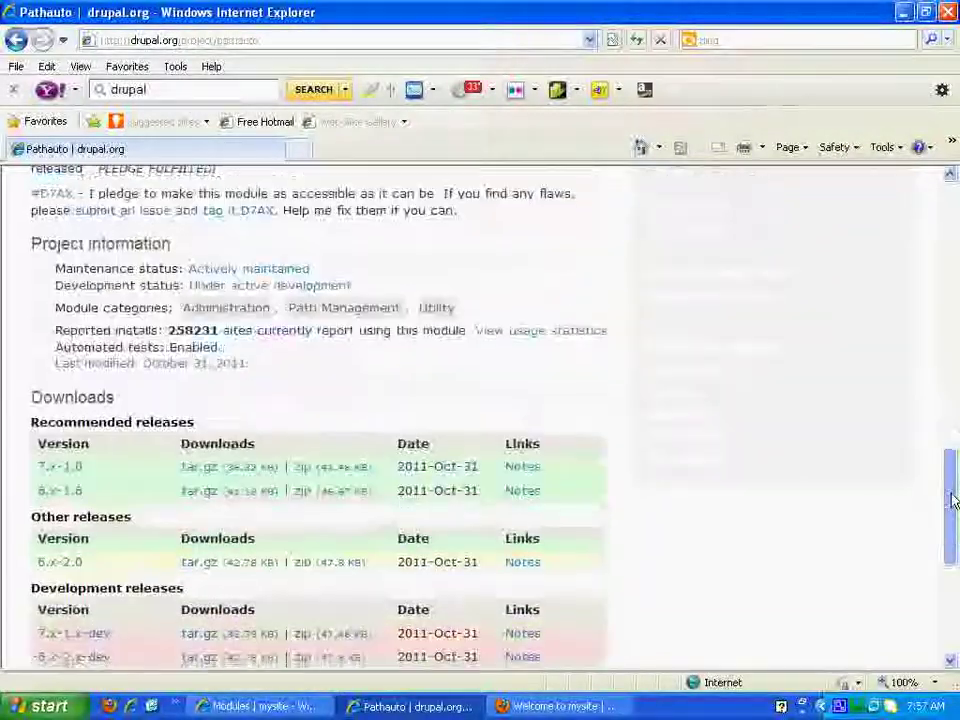
{"action": "left_click", "coordinate": [333, 470]}
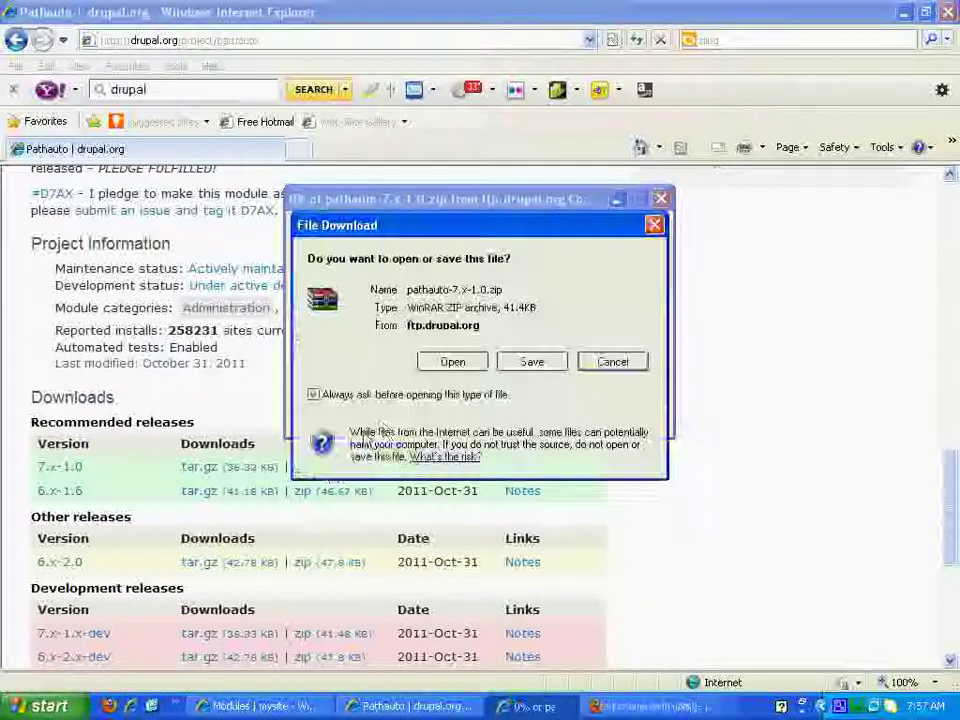
{"action": "left_click", "coordinate": [540, 362]}
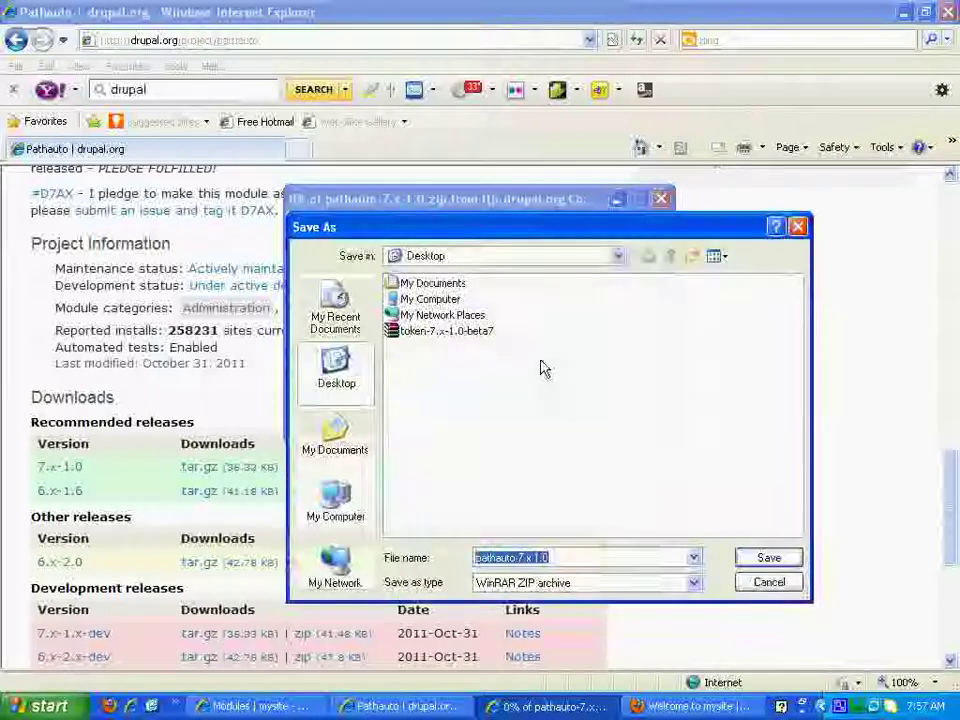
{"action": "left_click", "coordinate": [765, 557]}
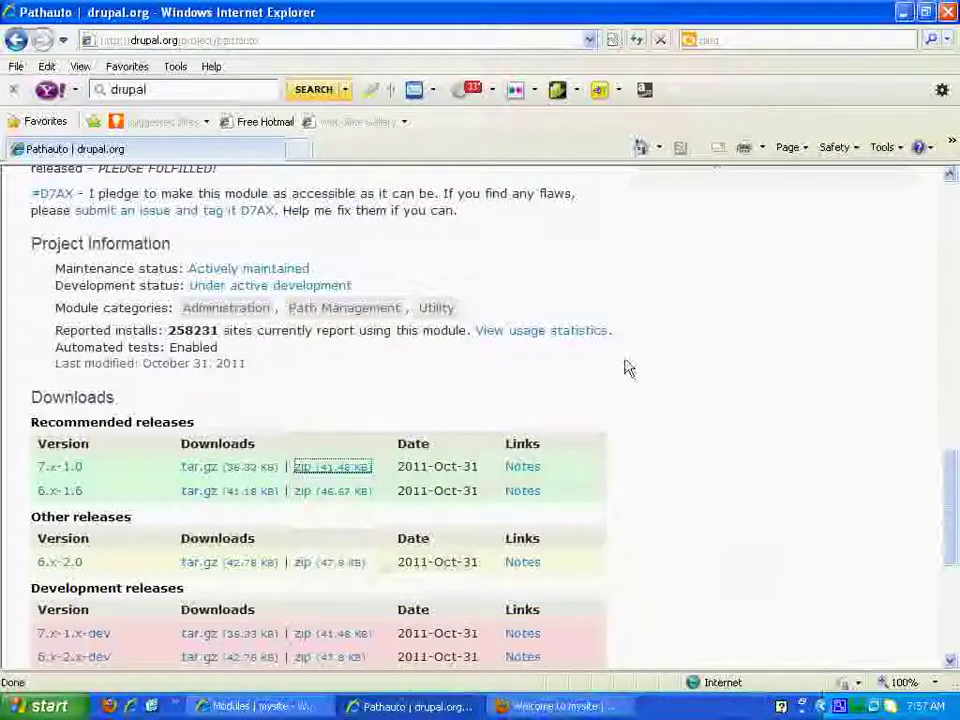
Step: Return to the modules list, open the ImageAPI project page and examine its Drupal 7.x note and available releases
{"action": "left_click", "coordinate": [16, 41]}
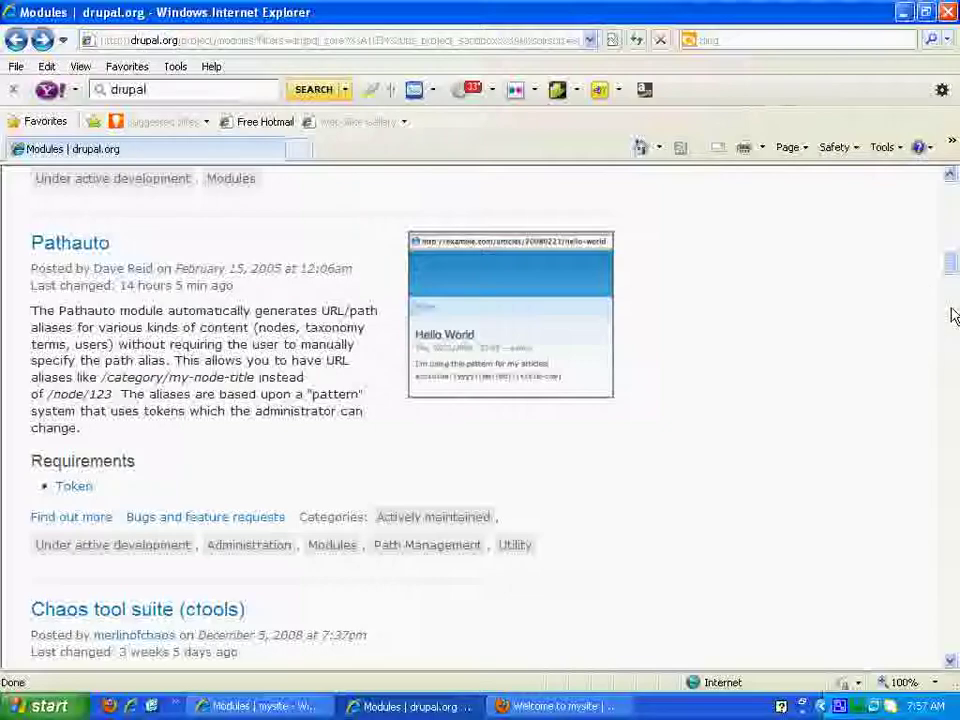
{"action": "left_click_drag", "start_coordinate": [951, 268], "coordinate": [953, 305]}
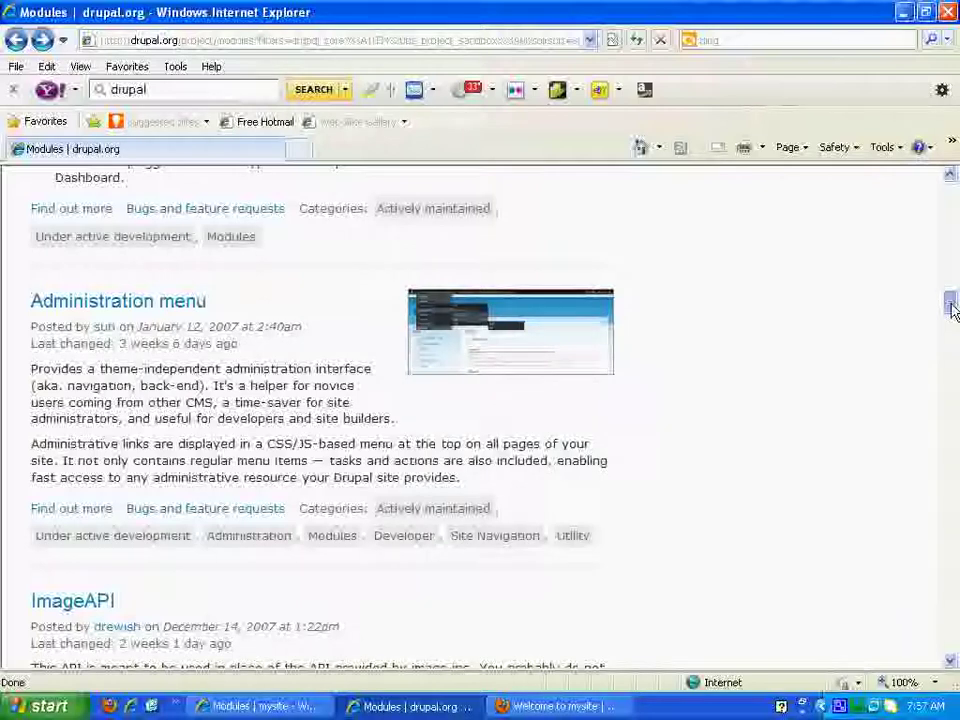
{"action": "mouse_move", "coordinate": [953, 306]}
{"action": "left_mouse_down"}
{"action": "mouse_move", "coordinate": [953, 316]}
{"action": "mouse_move", "coordinate": [951, 308]}
{"action": "left_mouse_up"}
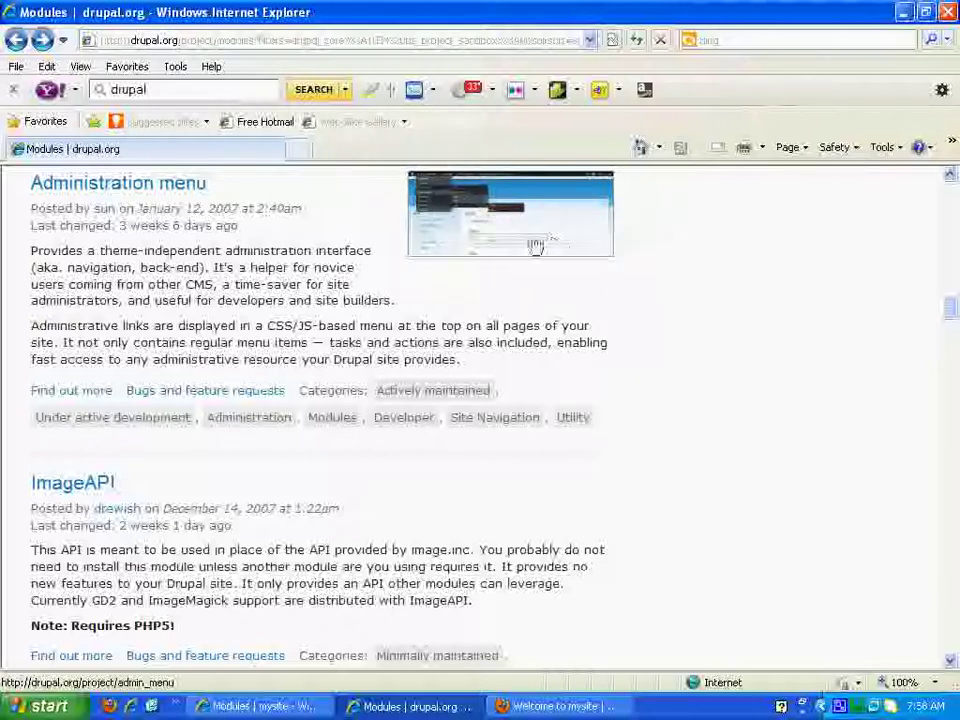
{"action": "left_click_drag", "start_coordinate": [951, 311], "coordinate": [953, 322]}
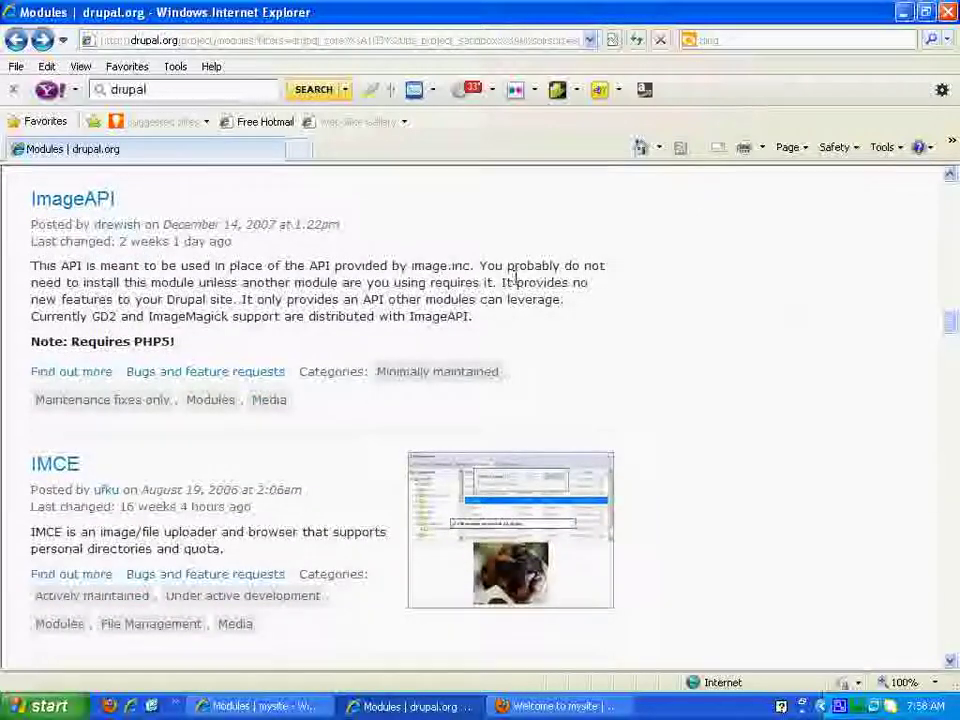
{"action": "left_click", "coordinate": [64, 205]}
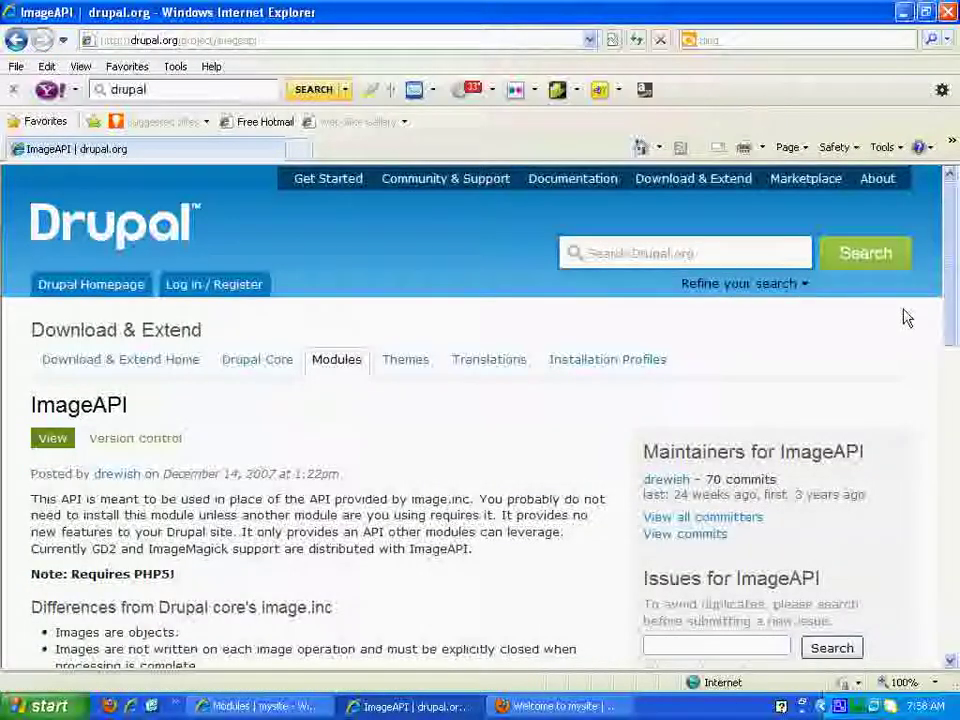
{"action": "left_click_drag", "start_coordinate": [951, 253], "coordinate": [957, 375]}
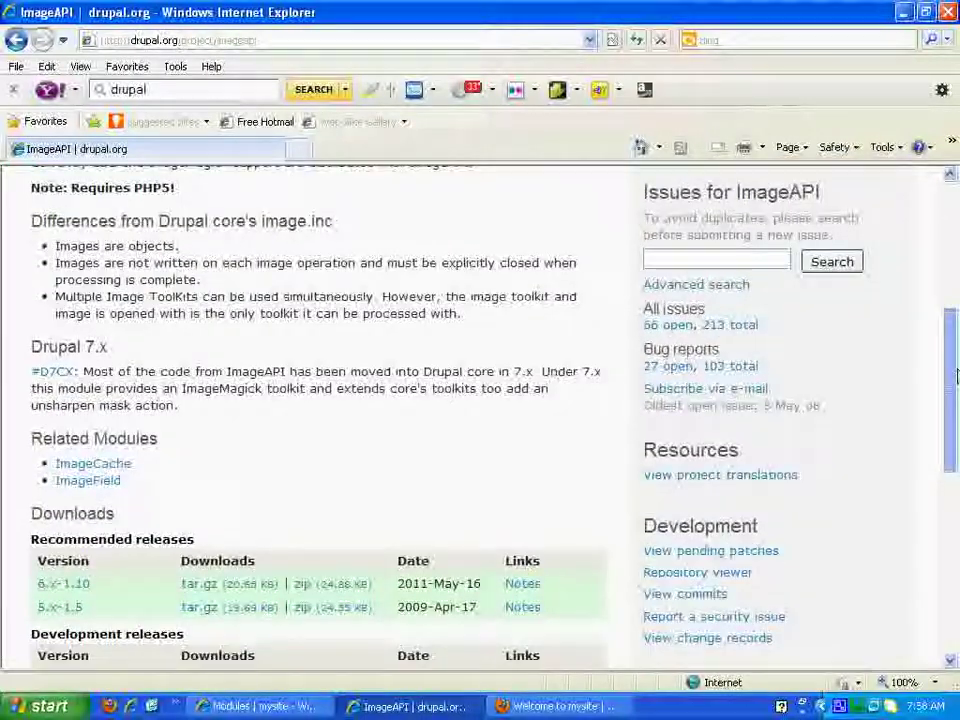
{"action": "left_click_drag", "start_coordinate": [957, 375], "coordinate": [956, 400]}
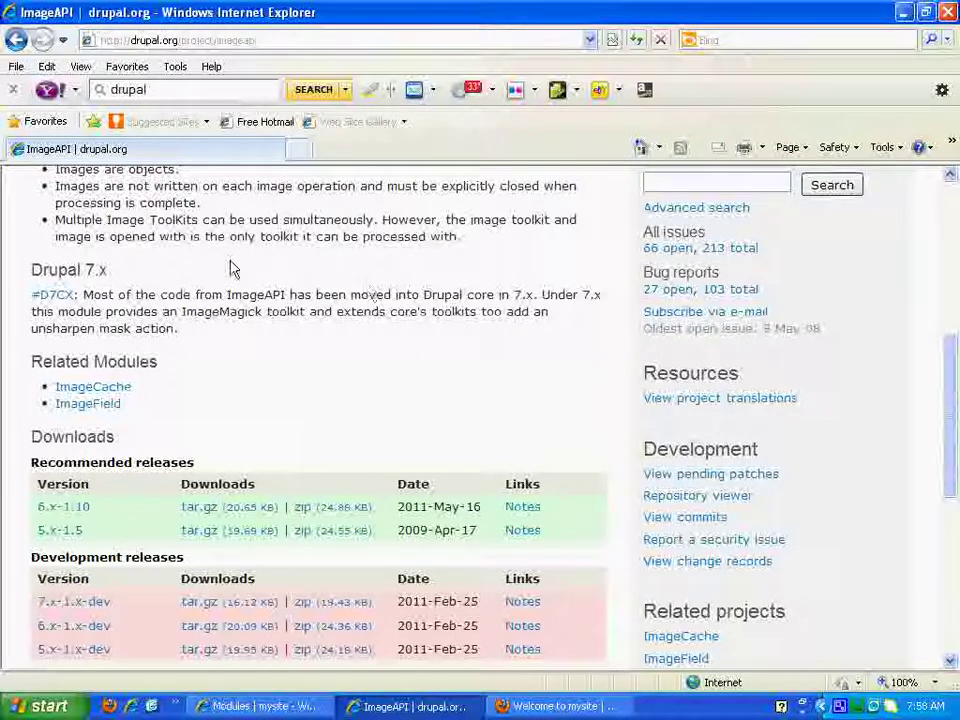
Step: Go back to the modules list and review the descriptions of the IMCE, Date and Wysiwyg modules
{"action": "left_click", "coordinate": [16, 40]}
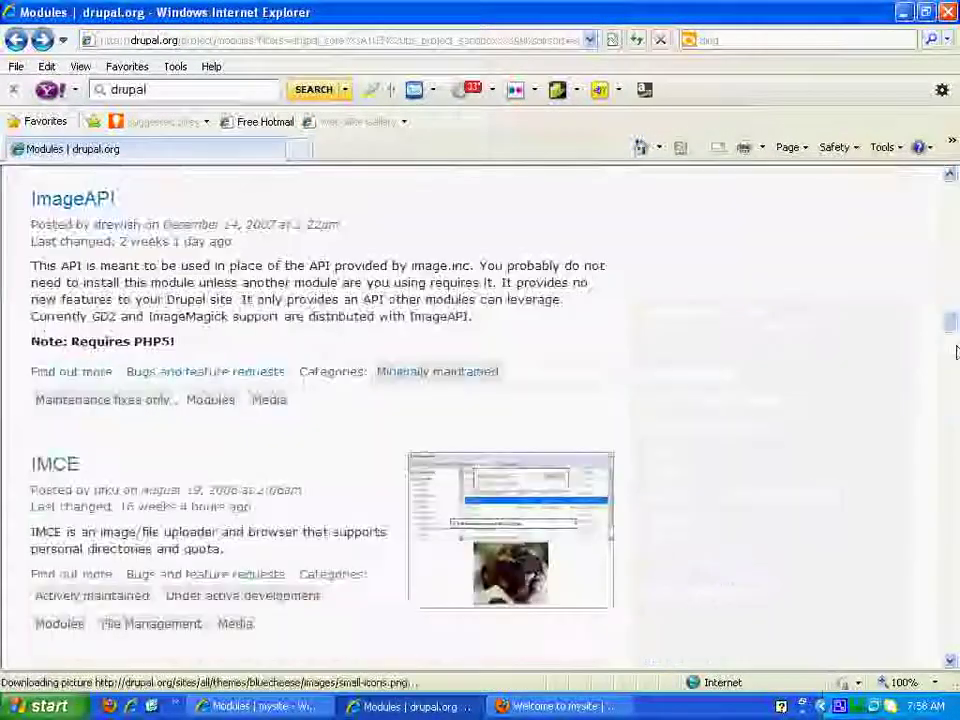
{"action": "left_click_drag", "start_coordinate": [952, 322], "coordinate": [952, 328]}
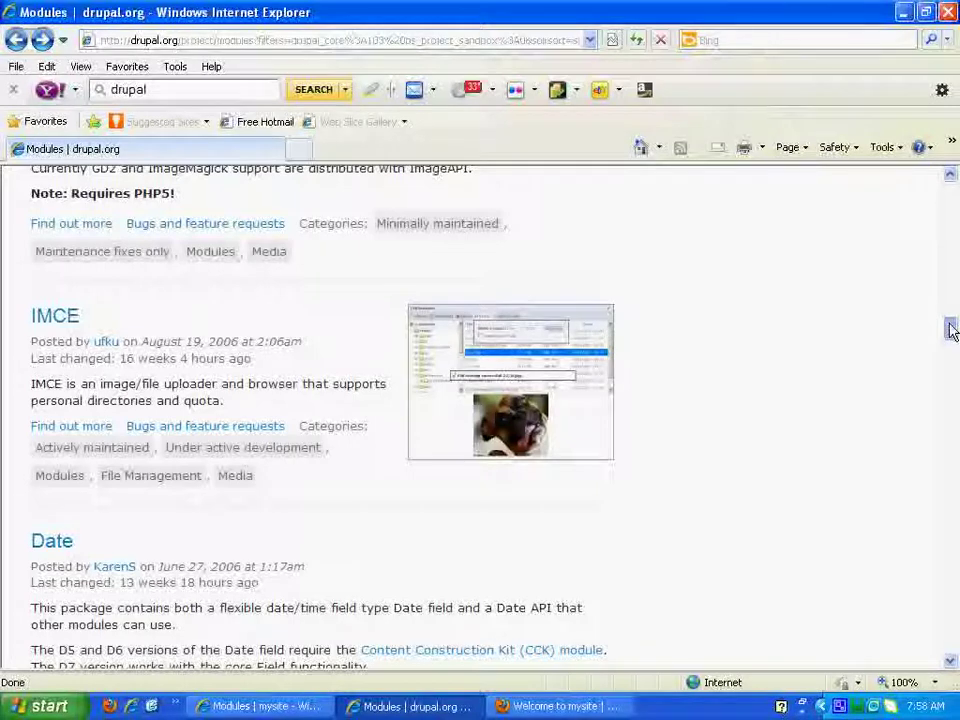
{"action": "left_click_drag", "start_coordinate": [950, 326], "coordinate": [950, 328]}
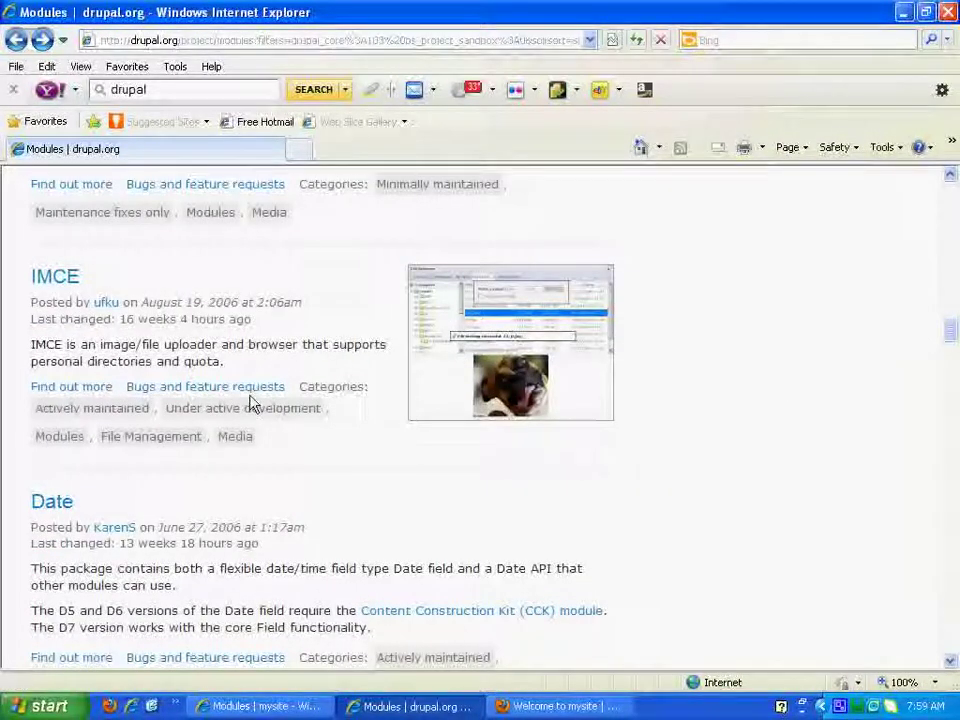
{"action": "mouse_move", "coordinate": [71, 408]}
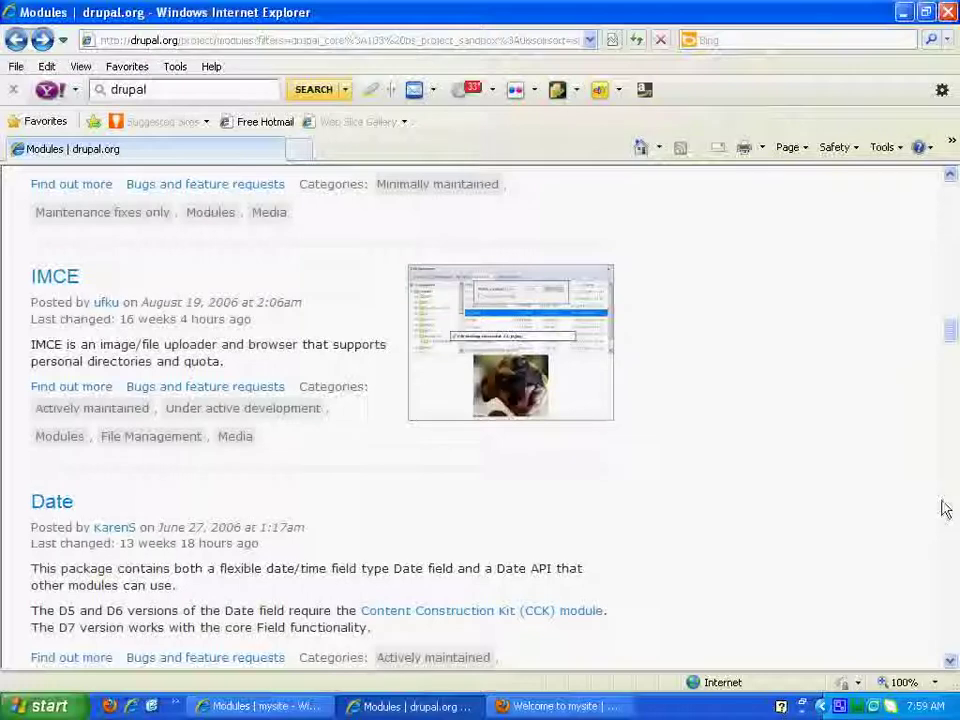
{"action": "scroll", "coordinate": [948, 666], "scroll_direction": "down", "scroll_amount": 5}
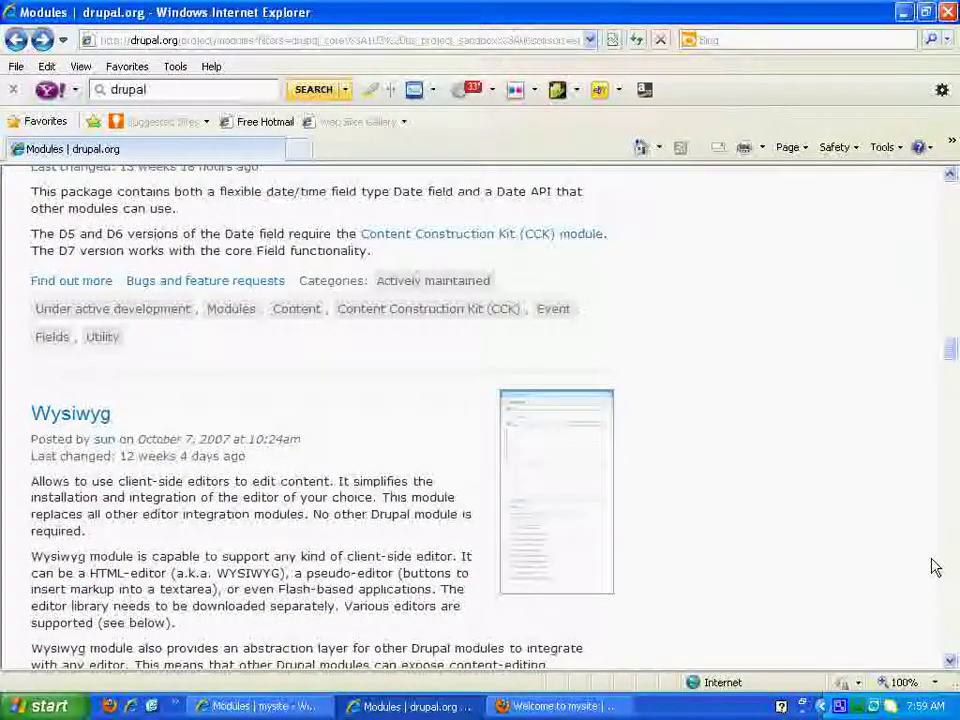
{"action": "scroll", "coordinate": [949, 362], "scroll_direction": "up", "scroll_amount": 1}
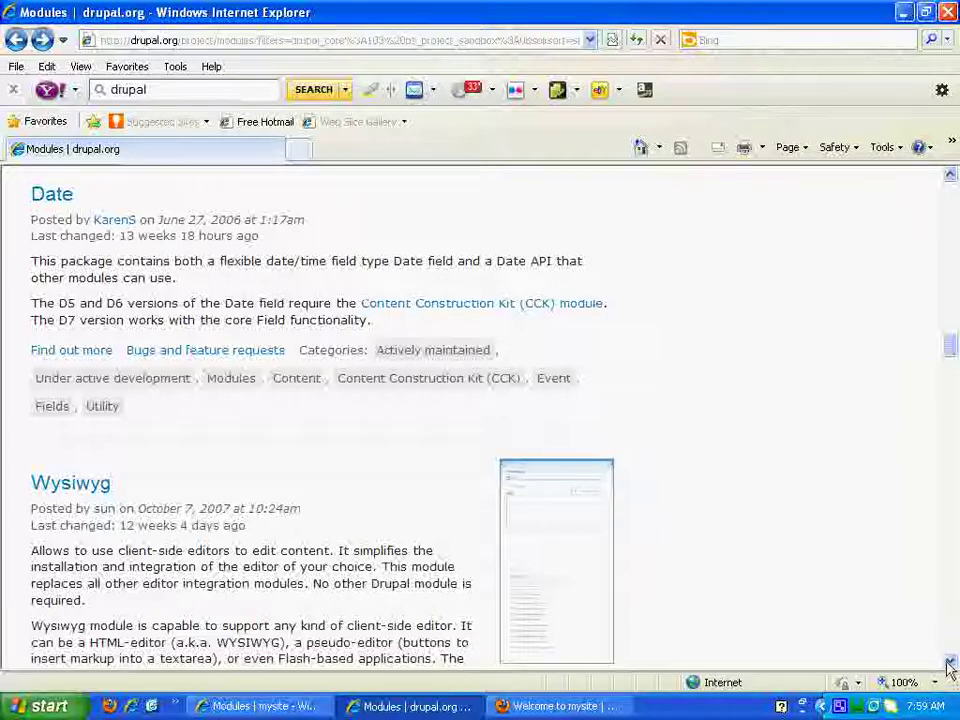
{"action": "scroll", "coordinate": [950, 668], "scroll_direction": "down", "scroll_amount": 4}
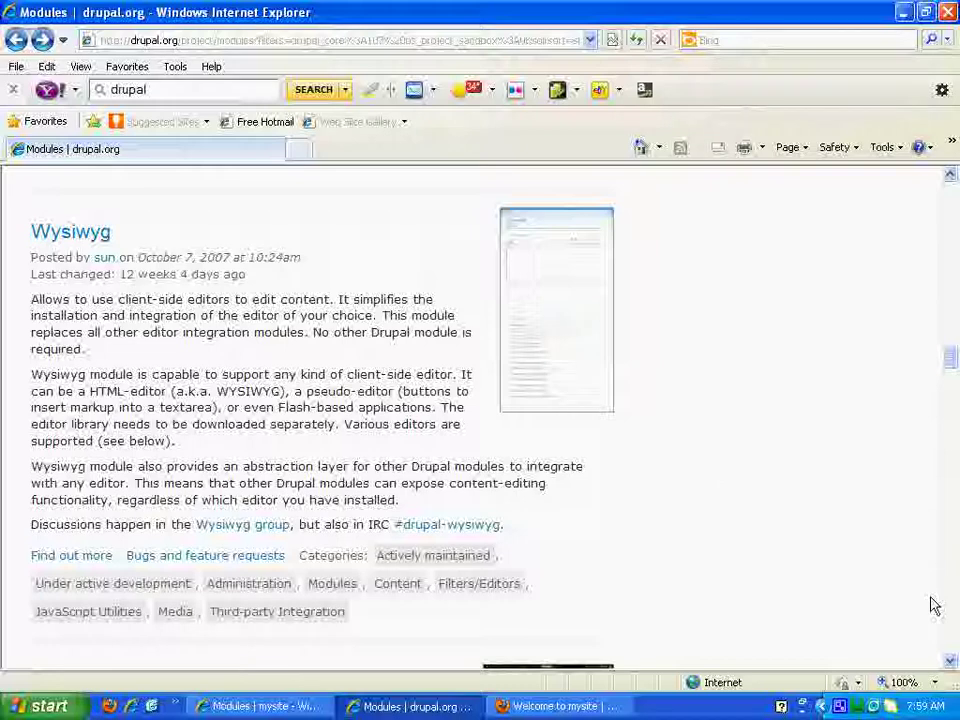
Step: Find the Google Analytics module further along the modules list and open its project page
{"action": "left_click", "coordinate": [950, 660]}
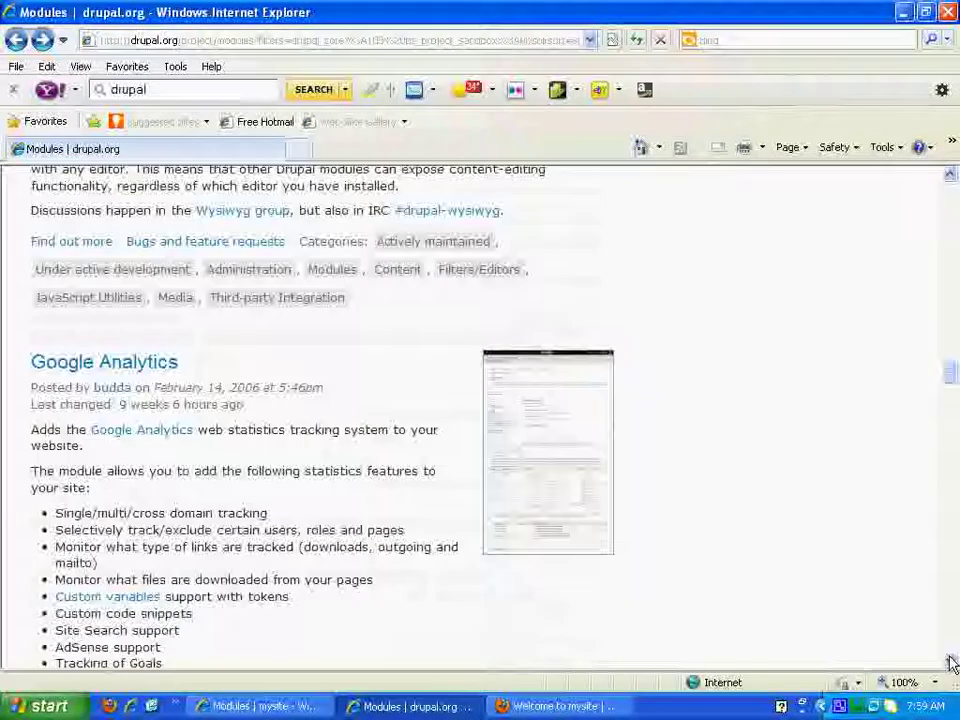
{"action": "left_click", "coordinate": [950, 663]}
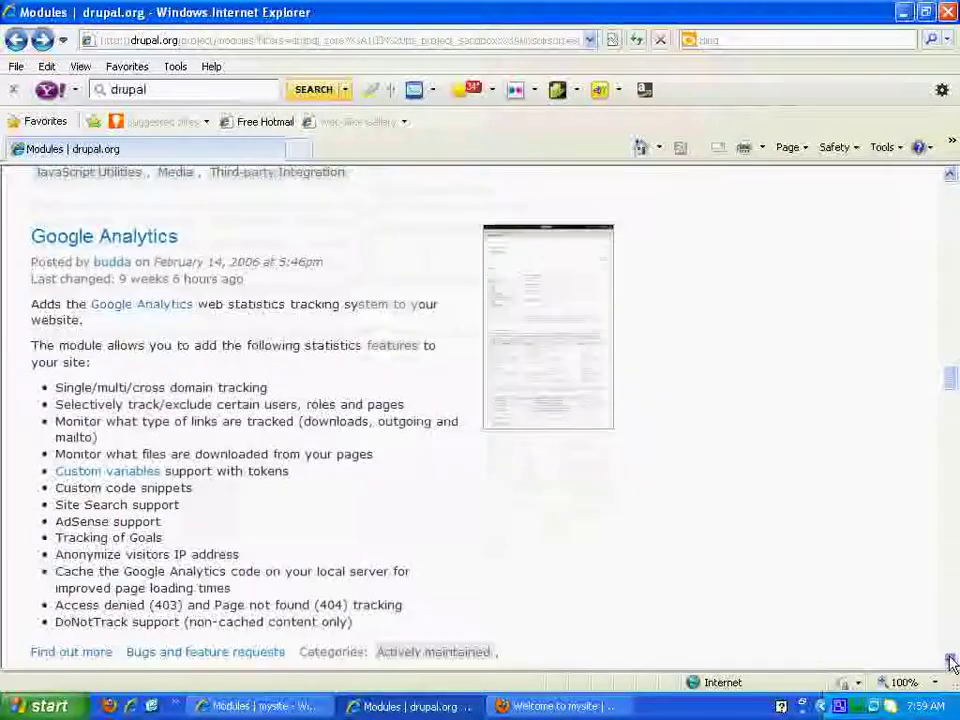
{"action": "left_click", "coordinate": [90, 242]}
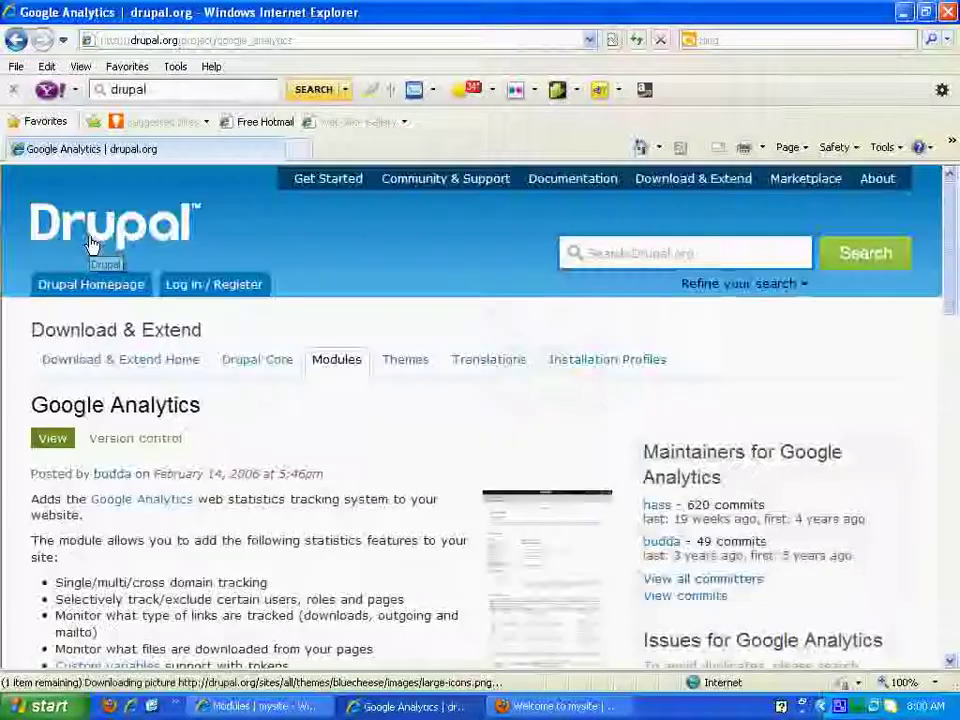
Step: Download the zip of Google Analytics' recommended release 7.x-1.2 and save it to the Desktop
{"action": "left_click_drag", "start_coordinate": [955, 248], "coordinate": [948, 475]}
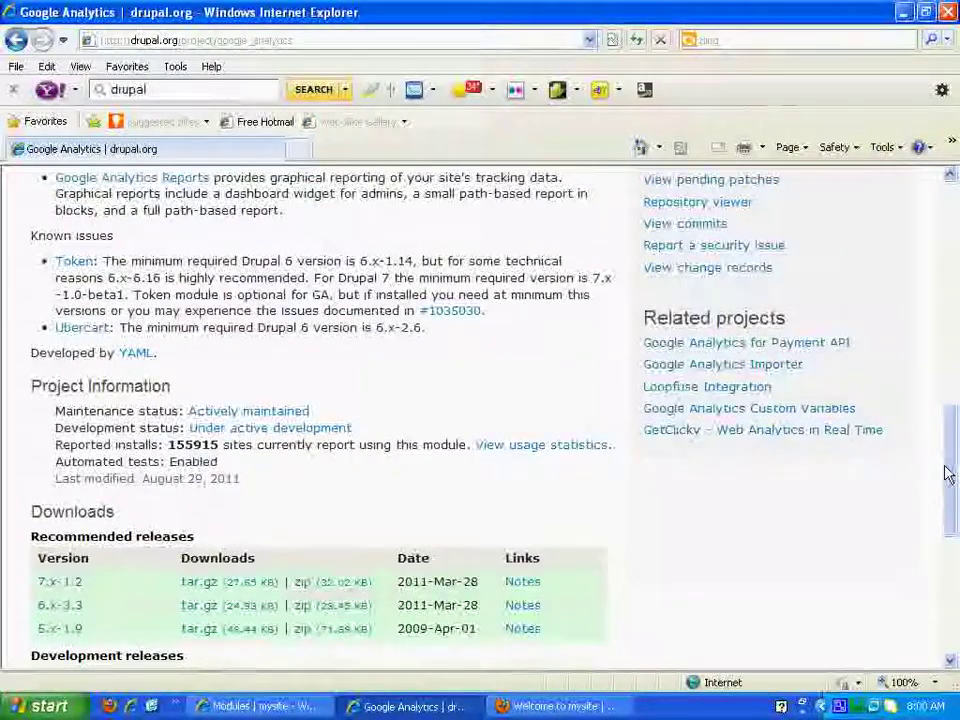
{"action": "left_click", "coordinate": [324, 586]}
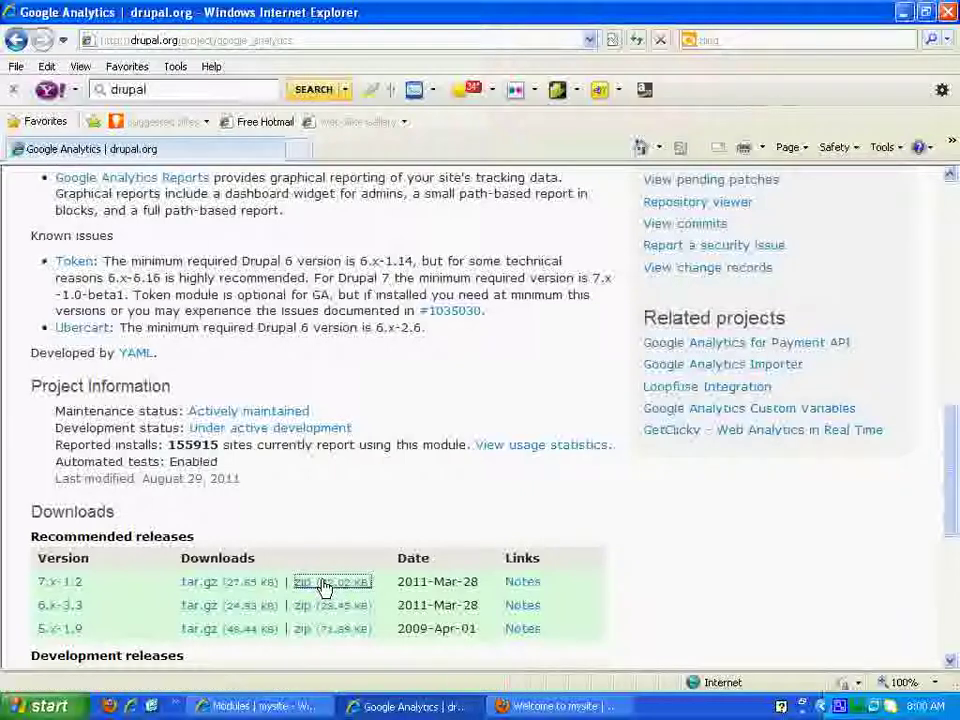
{"action": "left_click", "coordinate": [528, 363]}
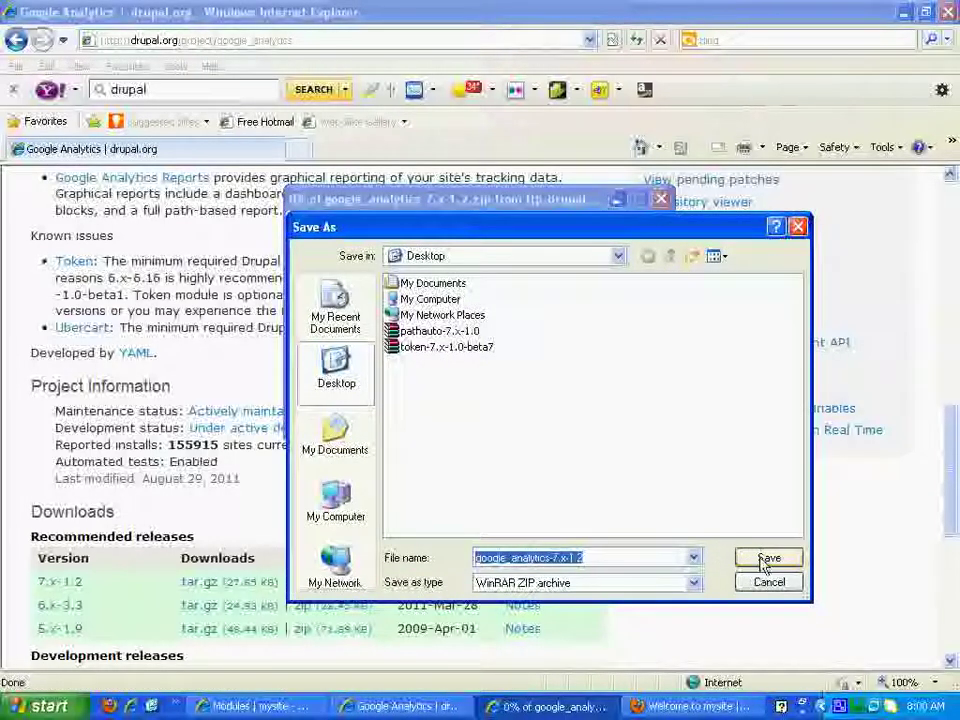
{"action": "left_click", "coordinate": [766, 561]}
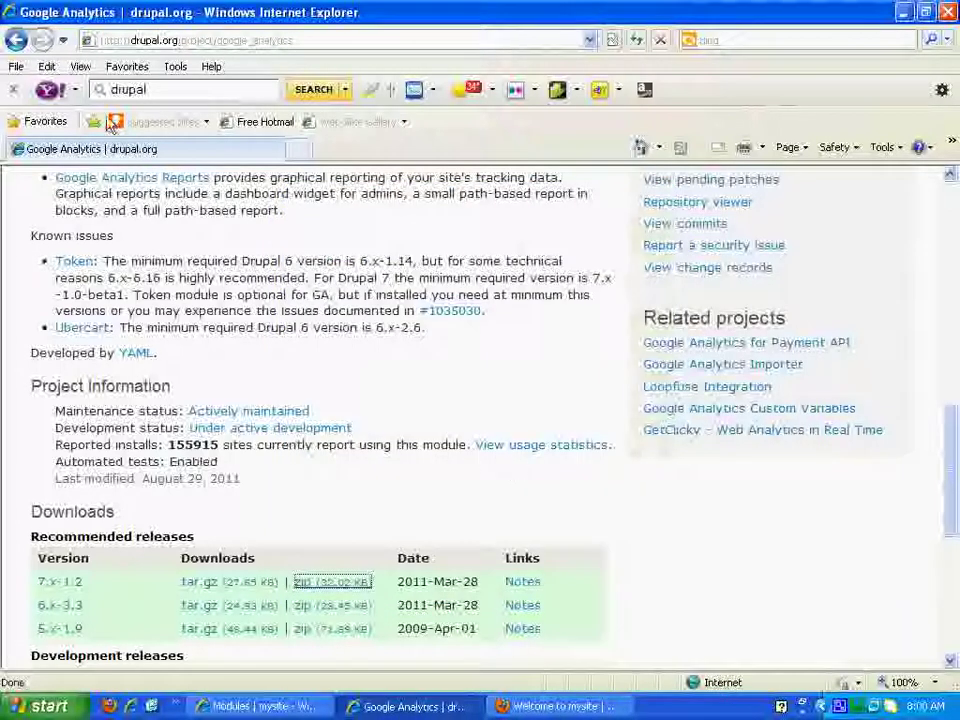
Step: Return to the modules list, review the Webform and jQuery UI descriptions, and open the Advanced help project page
{"action": "left_click", "coordinate": [16, 40]}
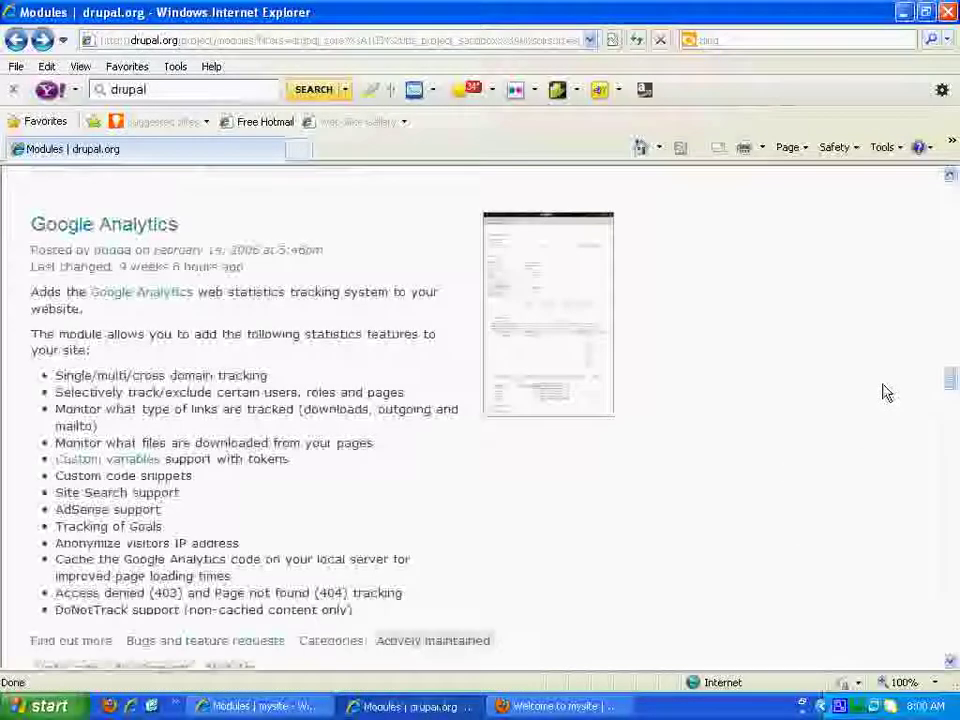
{"action": "left_click_drag", "start_coordinate": [953, 378], "coordinate": [953, 400]}
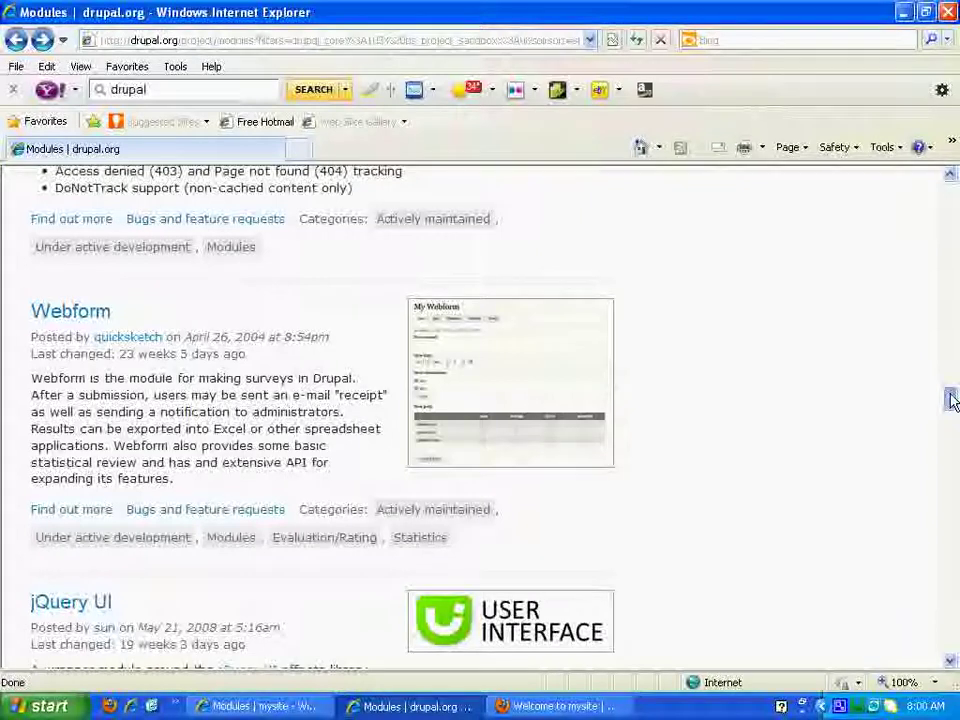
{"action": "left_click_drag", "start_coordinate": [953, 400], "coordinate": [953, 403]}
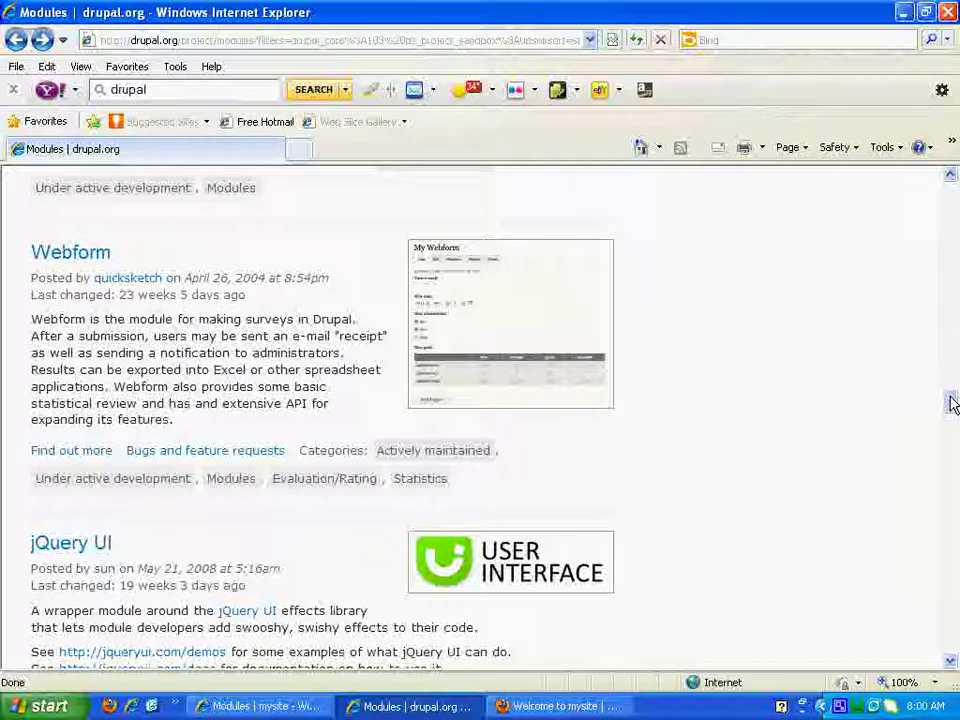
{"action": "left_click_drag", "start_coordinate": [952, 403], "coordinate": [952, 407]}
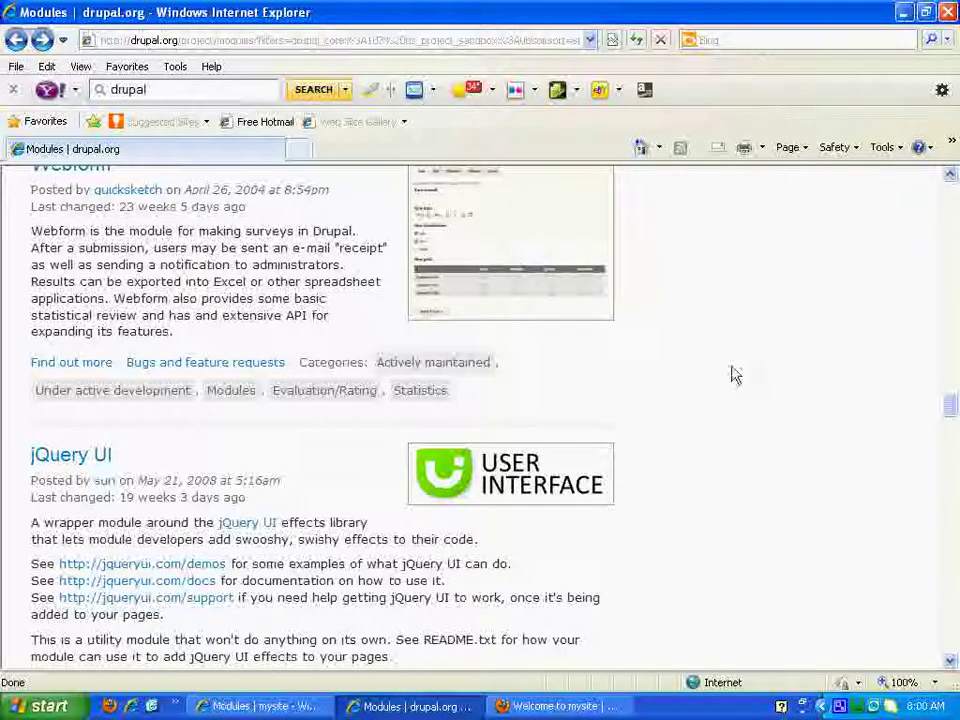
{"action": "left_click_drag", "start_coordinate": [953, 407], "coordinate": [952, 435]}
{"action": "left_click", "coordinate": [74, 224]}
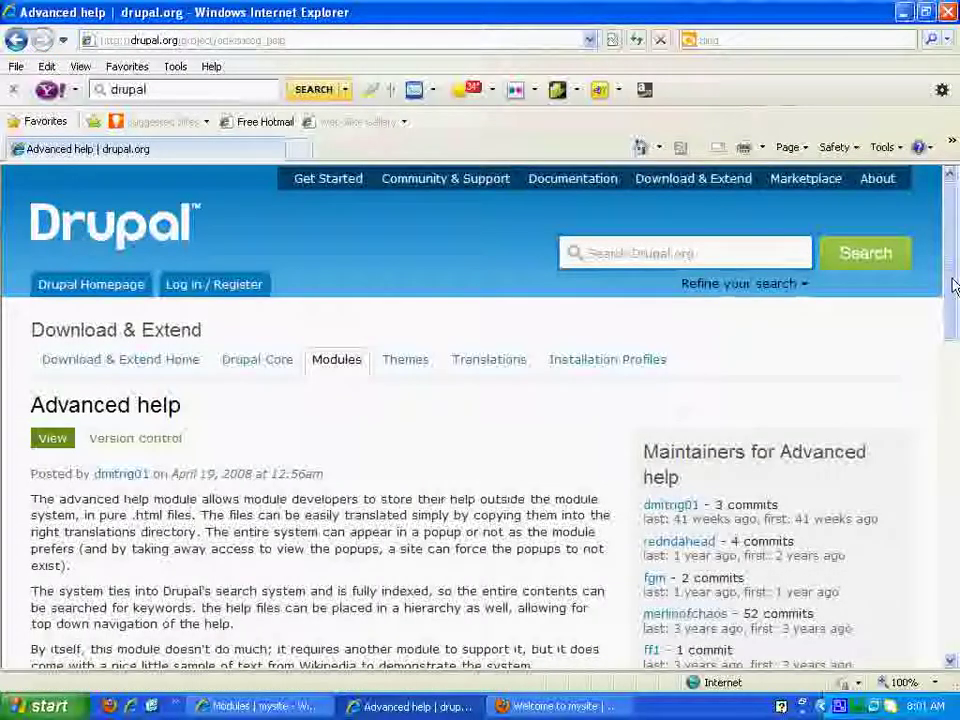
Step: Download the zip of Advanced help's recommended release 7.x-1.0-beta1 and save it to the Desktop
{"action": "left_click_drag", "start_coordinate": [955, 260], "coordinate": [950, 381]}
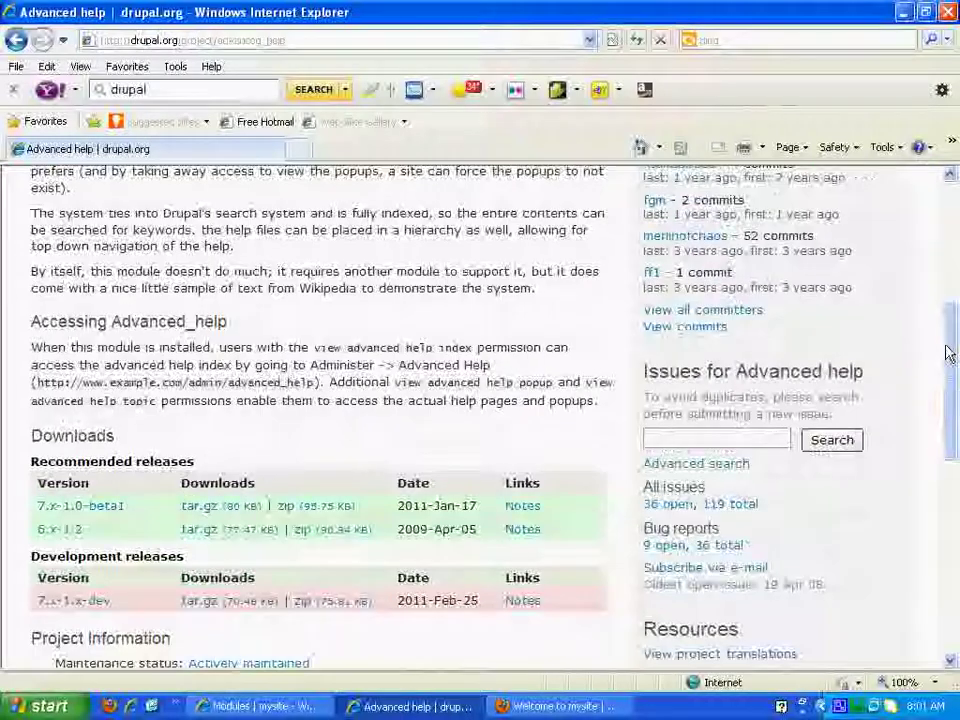
{"action": "left_click", "coordinate": [318, 508]}
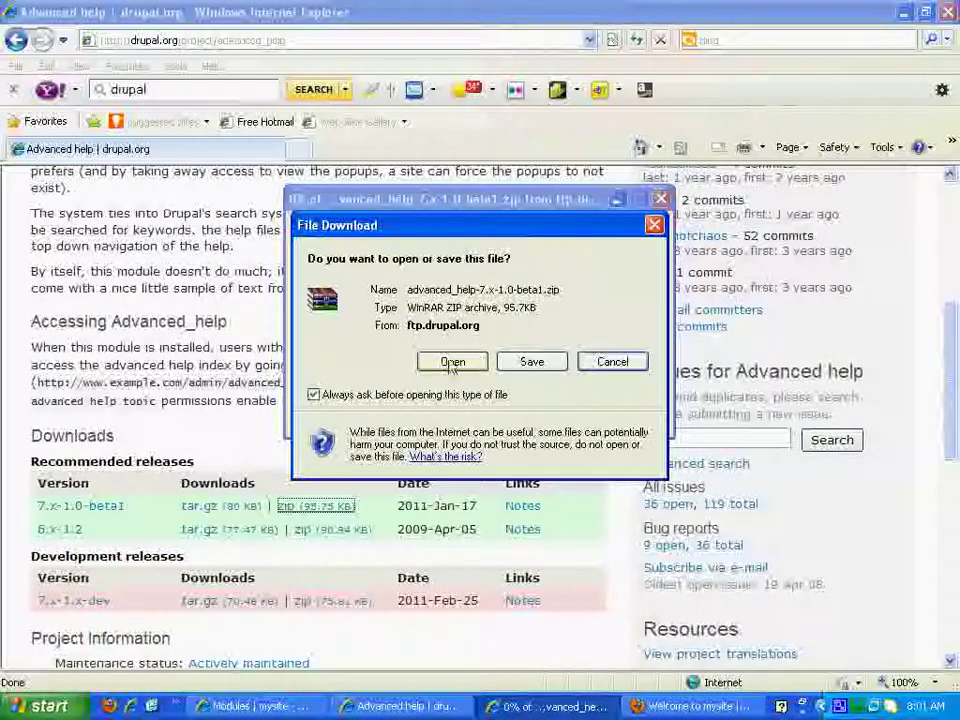
{"action": "left_click", "coordinate": [530, 363]}
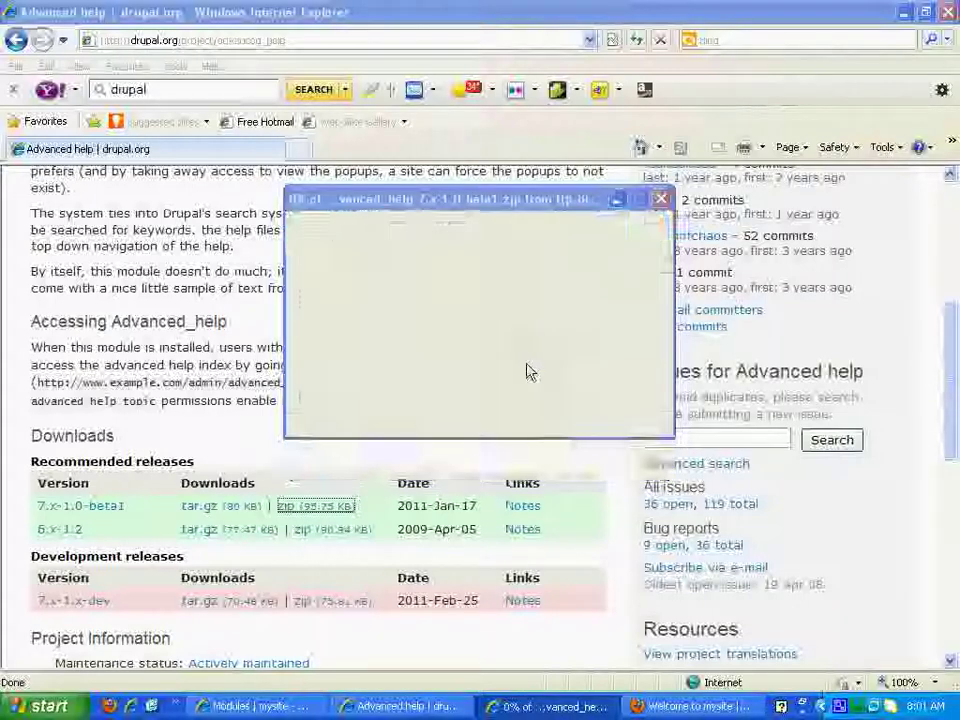
{"action": "left_click", "coordinate": [763, 558]}
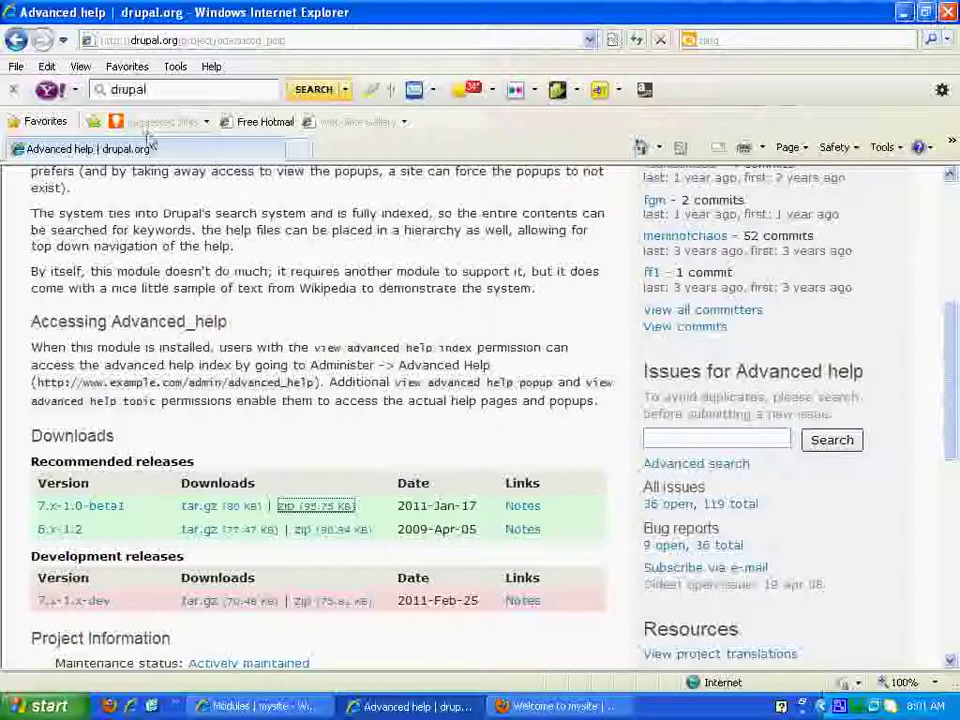
Step: Go back to the modules list, browse past Backup and Migrate, and open the Panels module's project page
{"action": "left_click", "coordinate": [17, 38]}
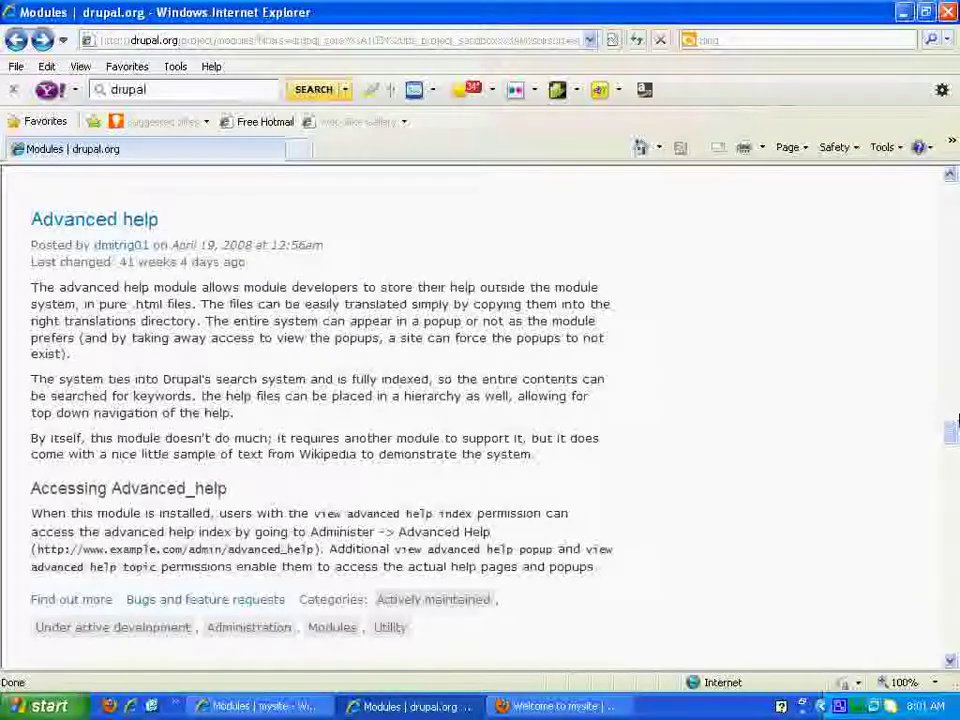
{"action": "left_click_drag", "start_coordinate": [953, 428], "coordinate": [953, 490]}
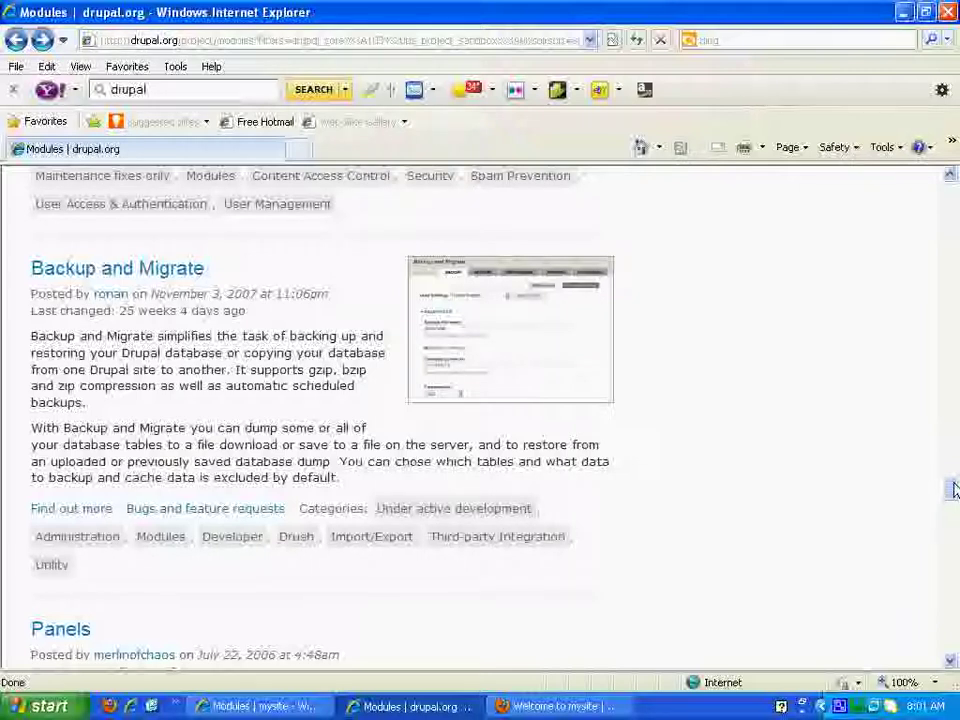
{"action": "left_click_drag", "start_coordinate": [953, 490], "coordinate": [951, 506]}
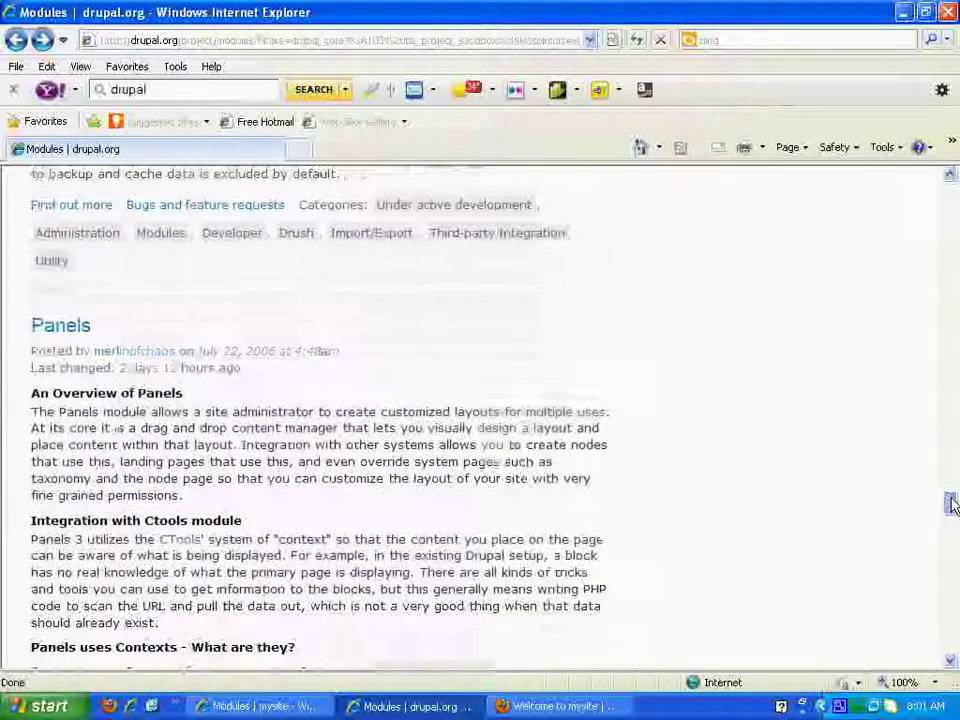
{"action": "left_click", "coordinate": [57, 330]}
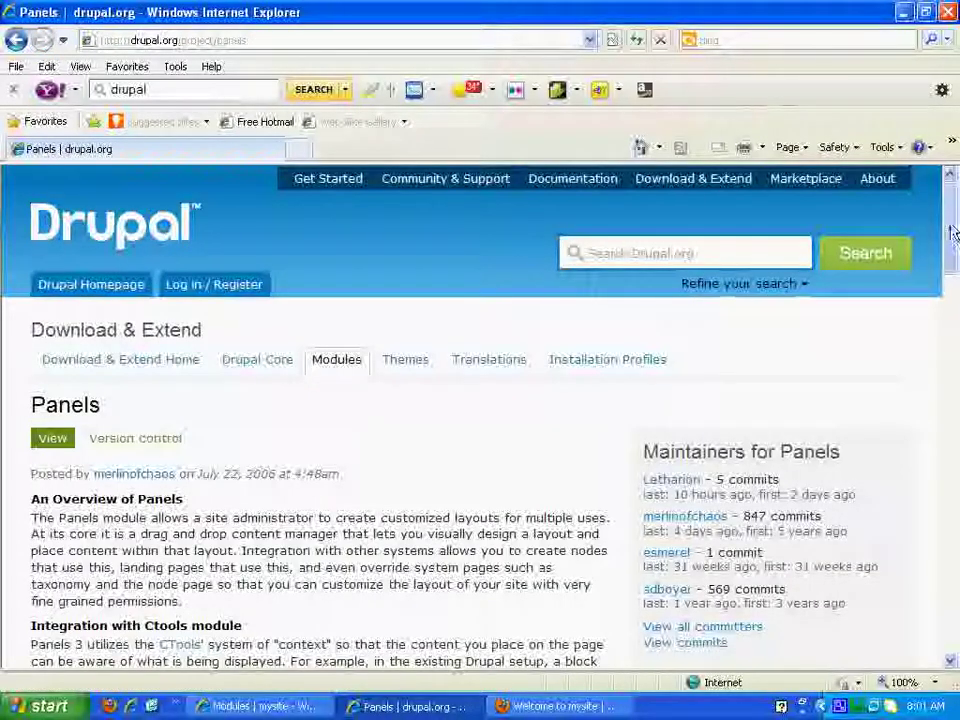
Step: Download the zip of Panels' recommended release 7.x-3.0-alpha3 and save it to the Desktop
{"action": "left_click", "coordinate": [952, 300]}
{"action": "left_click_drag", "start_coordinate": [952, 300], "coordinate": [952, 510]}
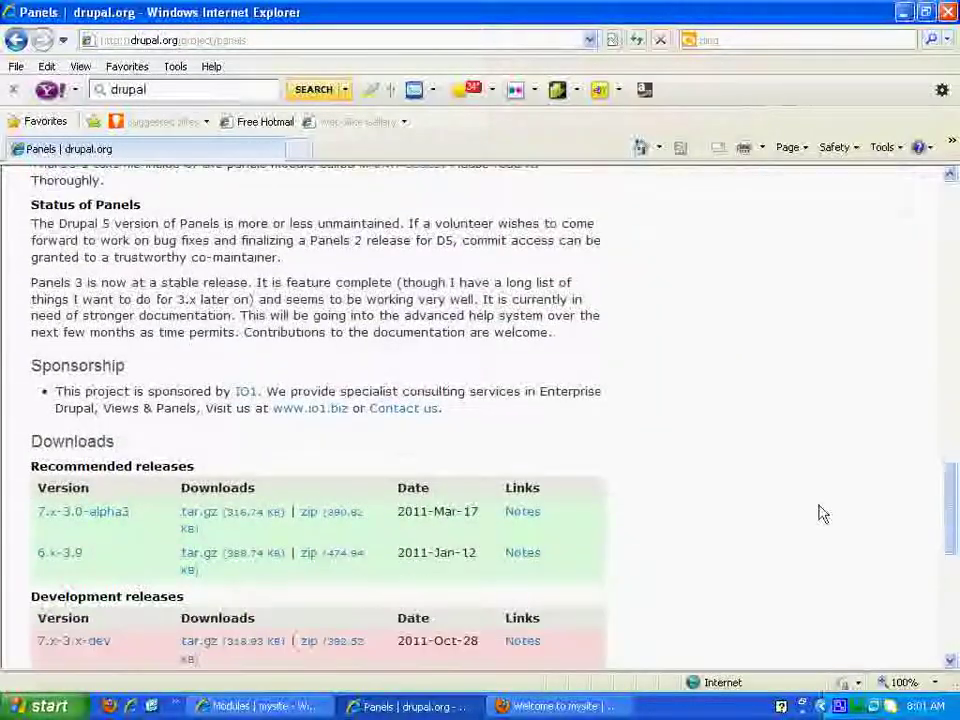
{"action": "left_click", "coordinate": [330, 516]}
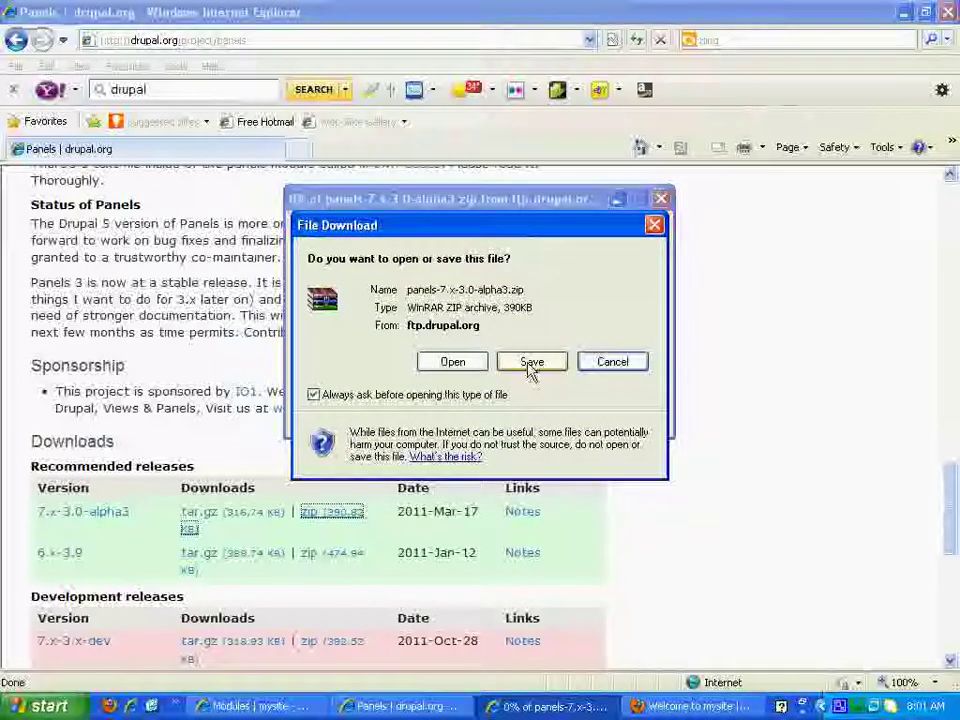
{"action": "left_click", "coordinate": [531, 369]}
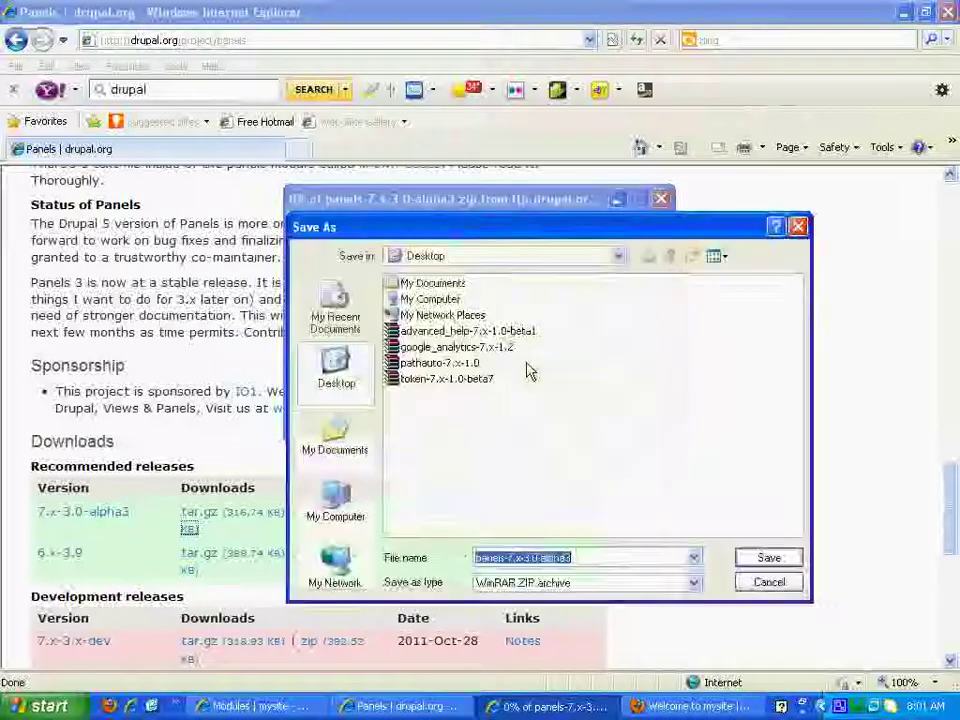
{"action": "left_click", "coordinate": [764, 558]}
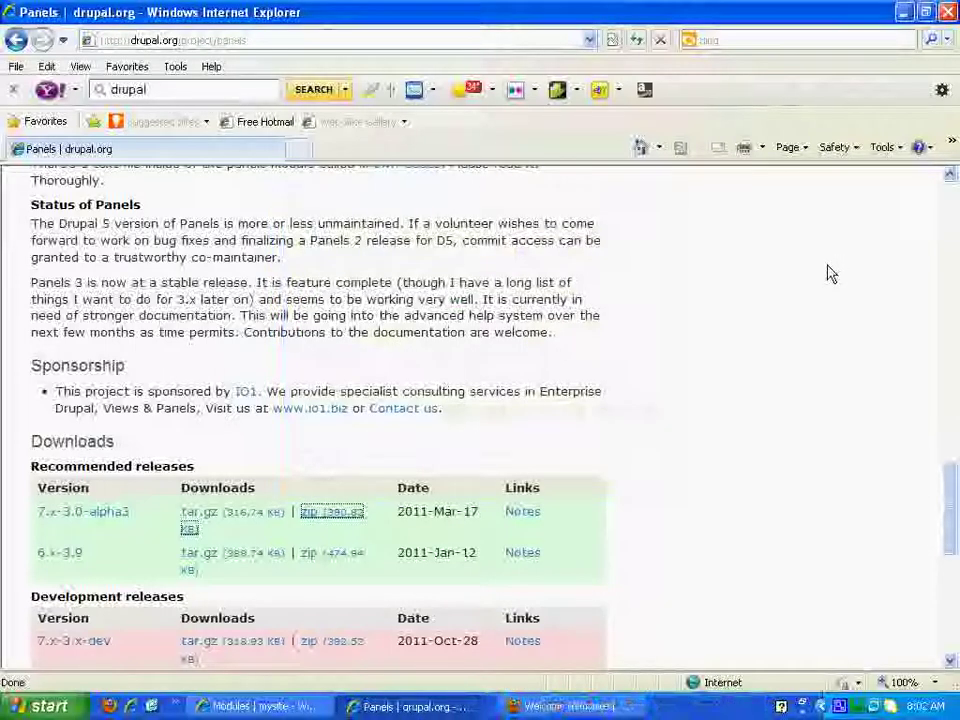
Step: Minimize the browser, open the token-7.x-1.0-beta7 archive from the Desktop in WinRAR and select all its contents
{"action": "left_click", "coordinate": [903, 15]}
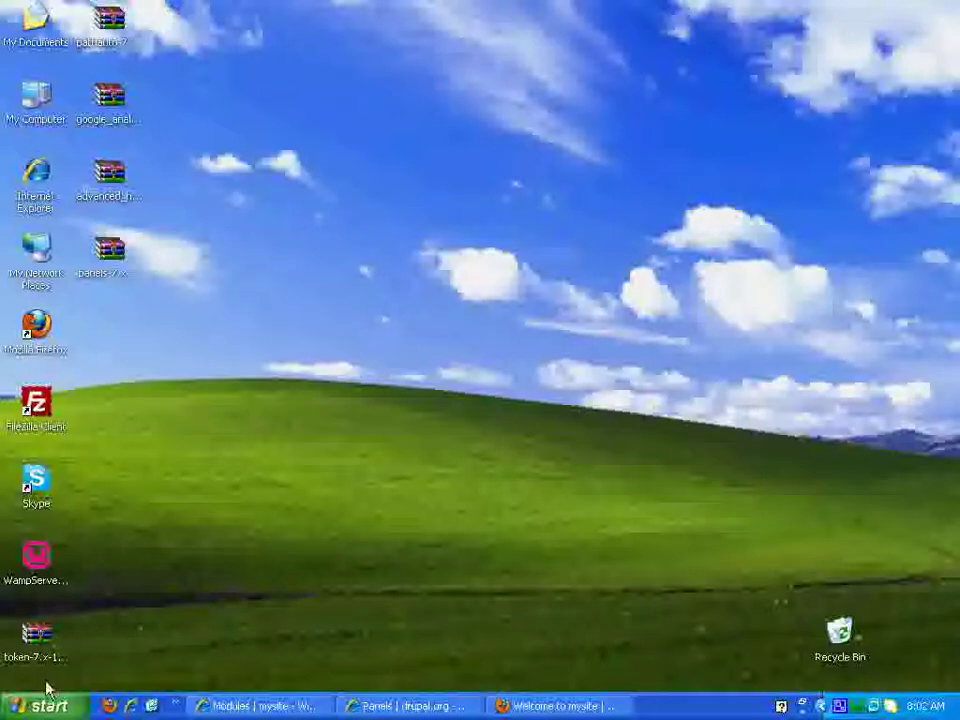
{"action": "double_click", "coordinate": [38, 640]}
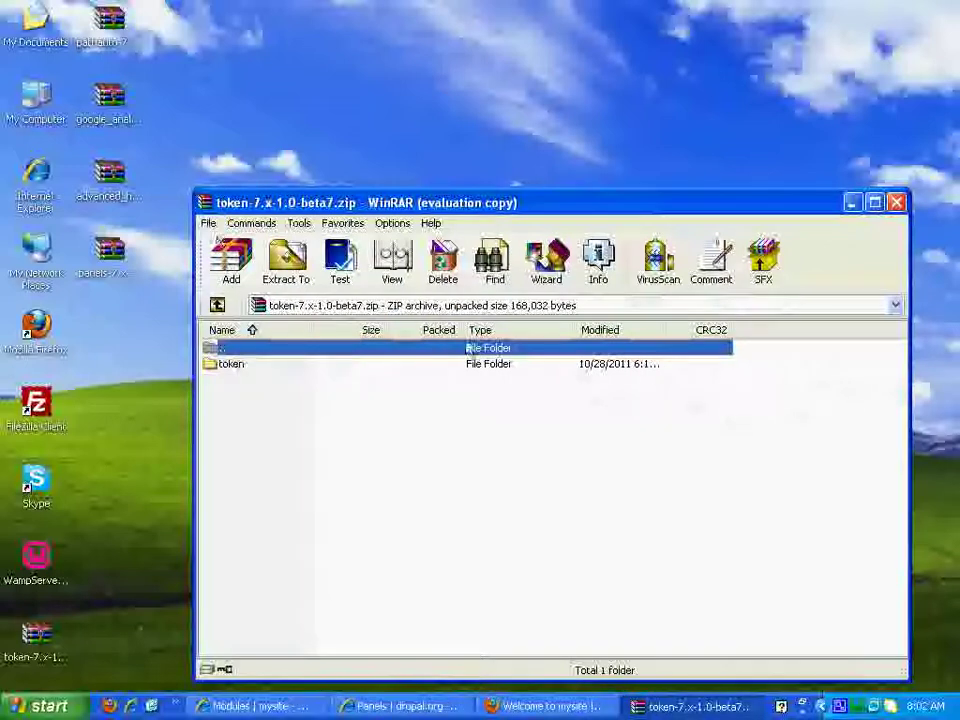
{"action": "left_click", "coordinate": [698, 369]}
{"action": "left_click", "coordinate": [208, 223]}
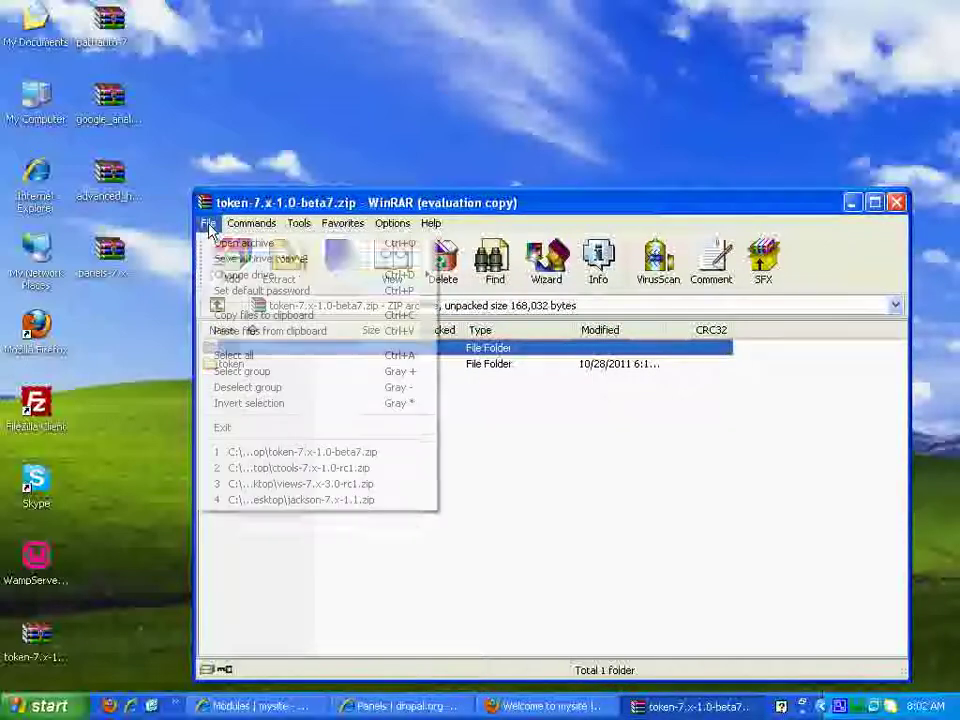
{"action": "left_click", "coordinate": [222, 356]}
Step: Extract the selected token folder to C:\wamp\www\mysite\sites\all\modules and close the archive
{"action": "left_click", "coordinate": [288, 265]}
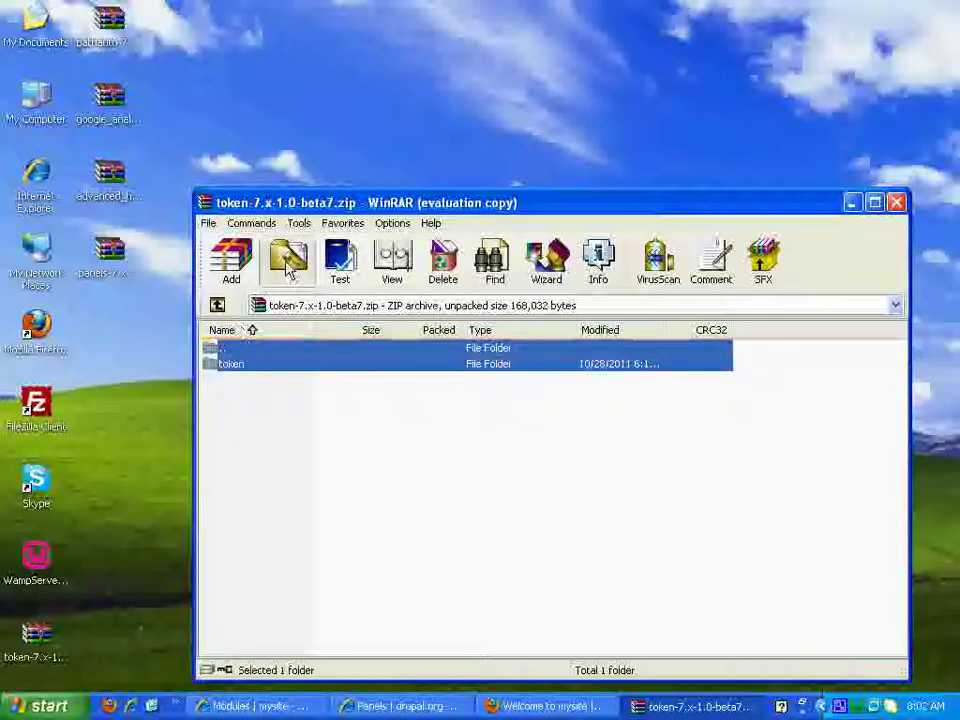
{"action": "double_click", "coordinate": [636, 394]}
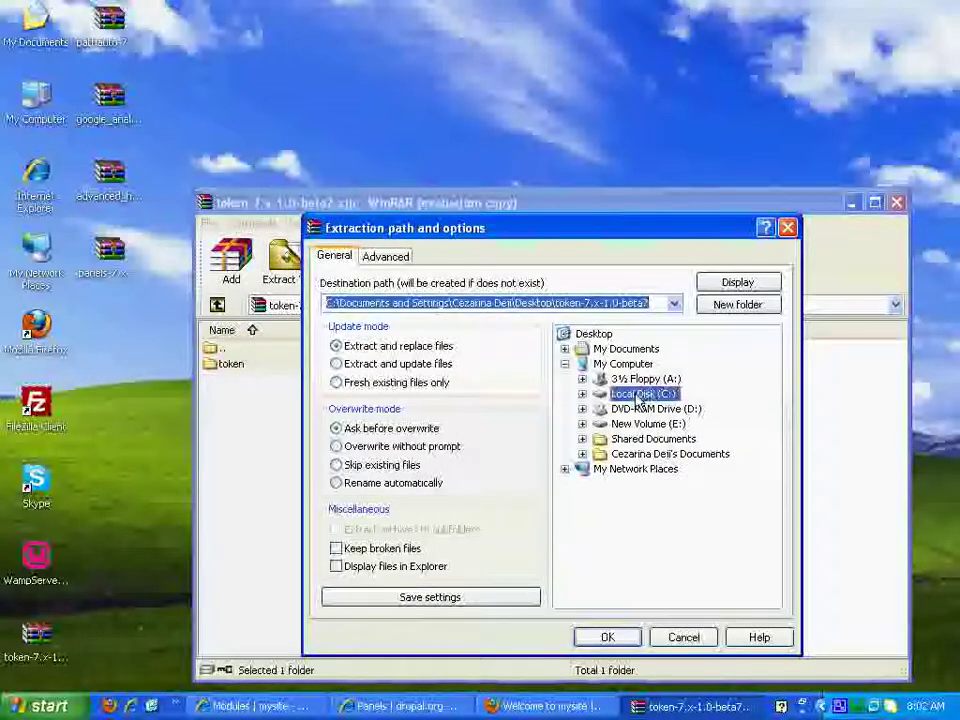
{"action": "double_click", "coordinate": [642, 469]}
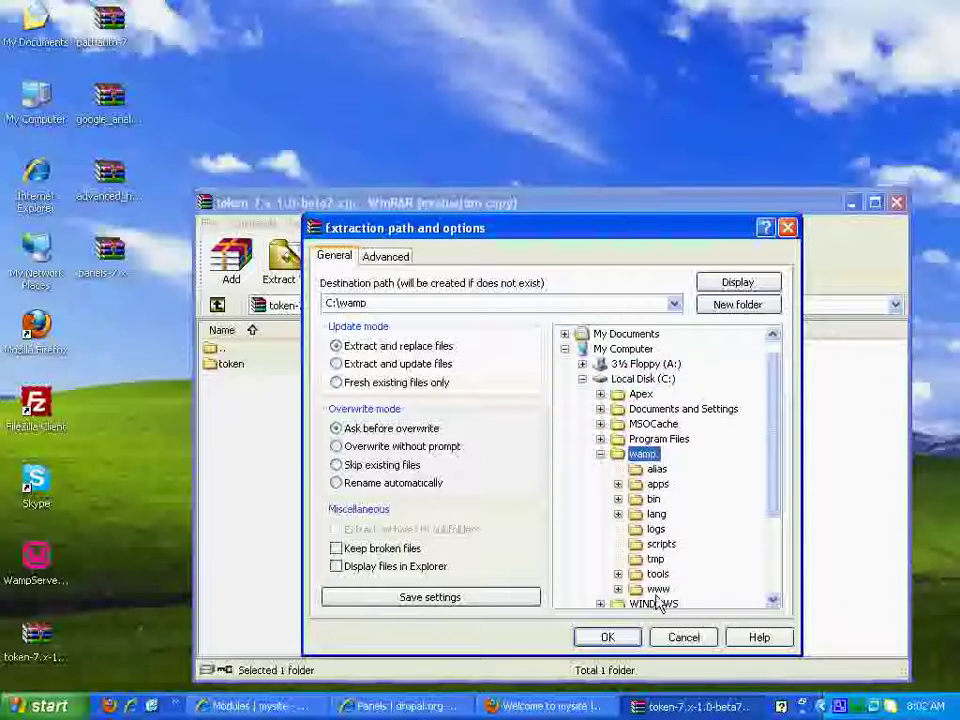
{"action": "double_click", "coordinate": [658, 590]}
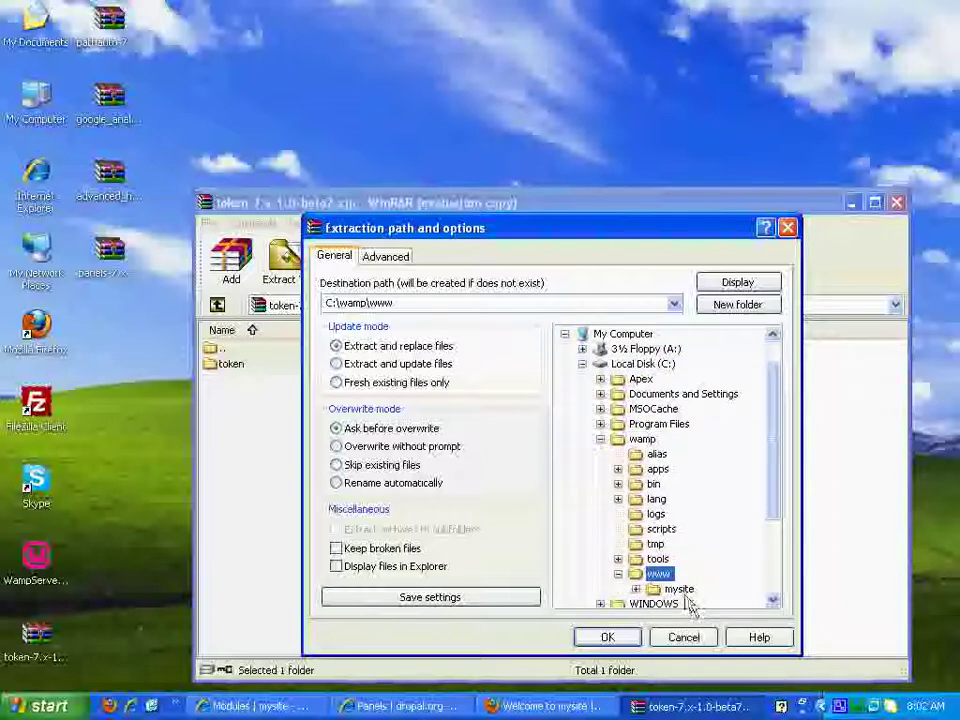
{"action": "double_click", "coordinate": [682, 591]}
{"action": "double_click", "coordinate": [691, 575]}
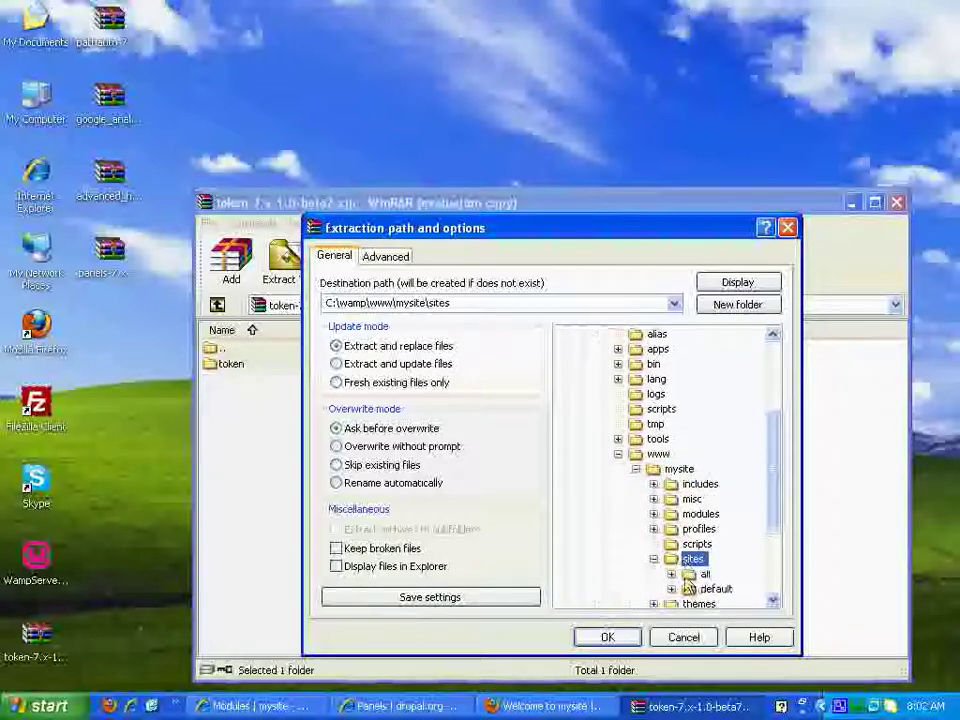
{"action": "double_click", "coordinate": [705, 574]}
{"action": "left_click", "coordinate": [736, 574]}
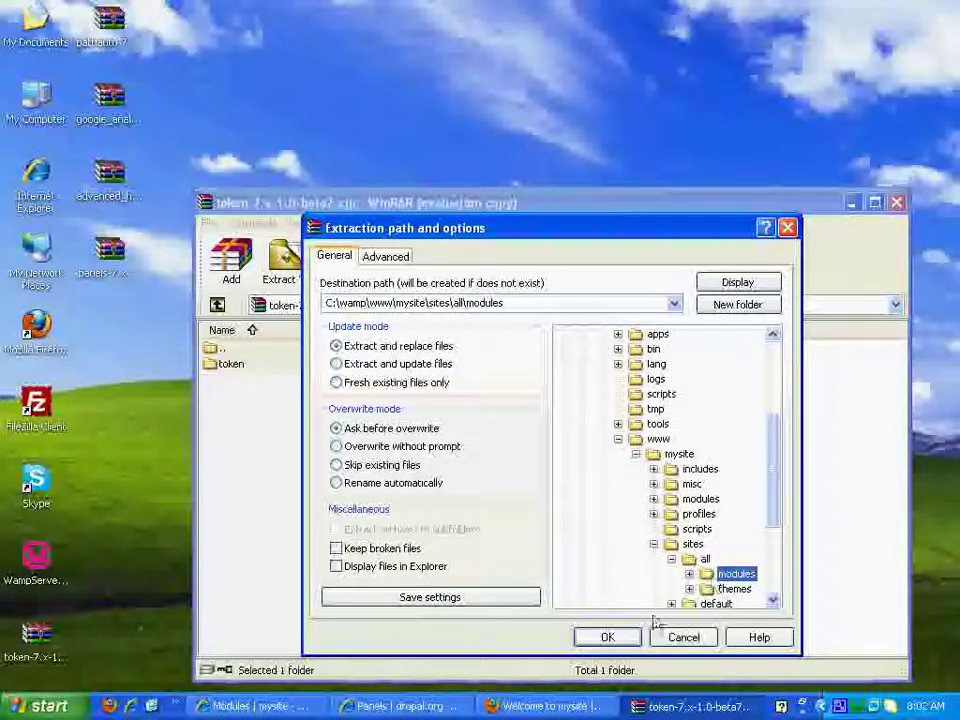
{"action": "left_click", "coordinate": [610, 638]}
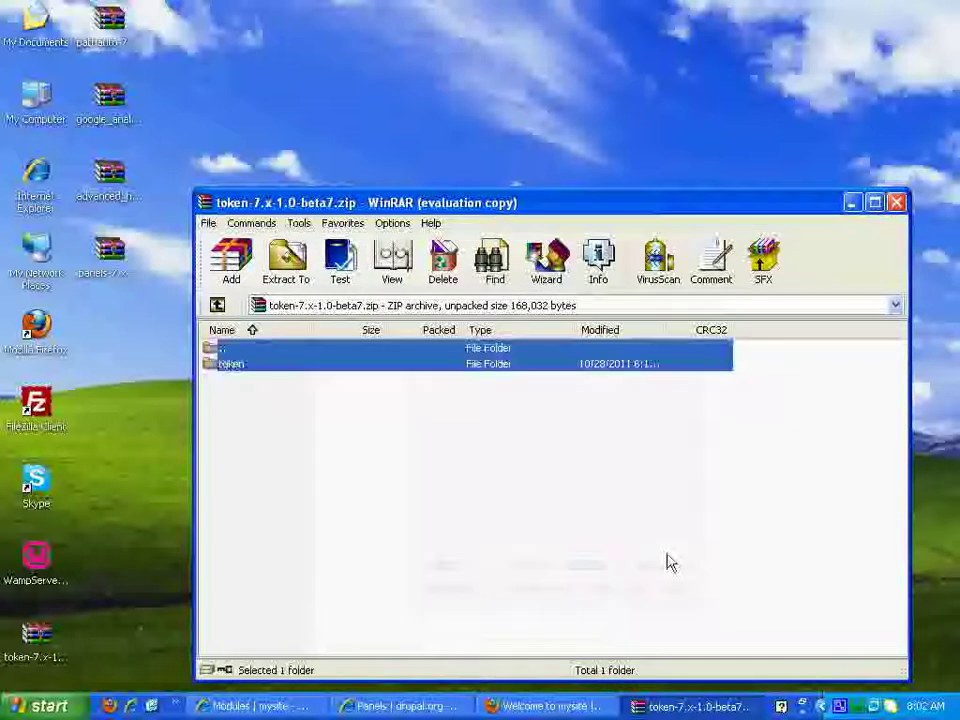
{"action": "left_click", "coordinate": [896, 204]}
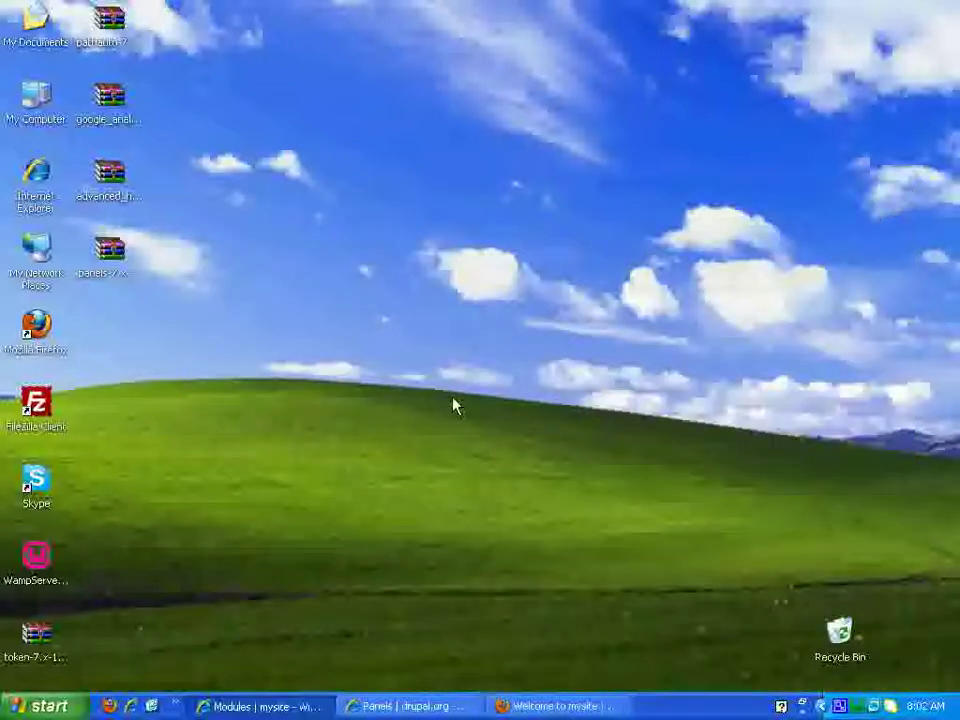
Step: Open the pathauto-7.x-1.0 archive from the Desktop, dismiss the licence reminder and select all its contents
{"action": "double_click", "coordinate": [111, 27]}
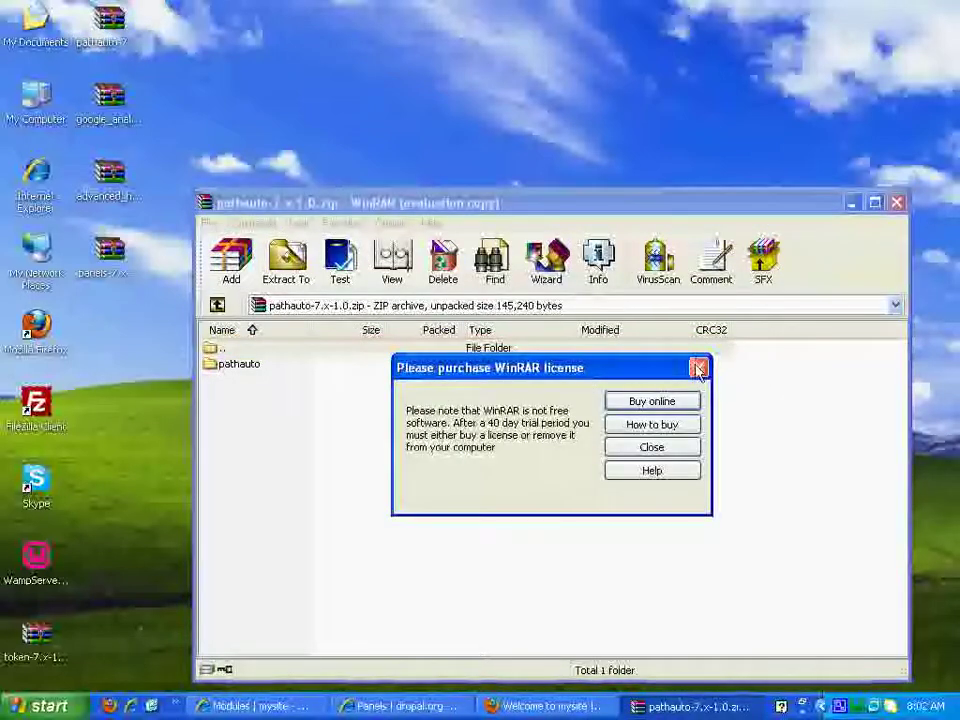
{"action": "left_click", "coordinate": [698, 369]}
{"action": "left_click", "coordinate": [208, 223]}
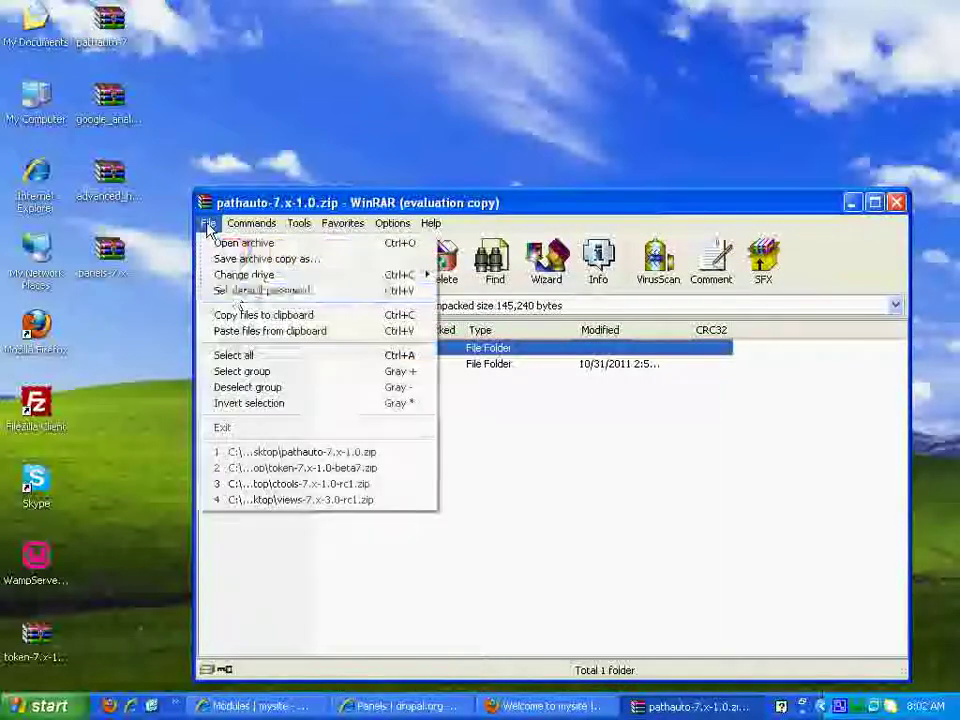
{"action": "left_click", "coordinate": [238, 356]}
Step: Extract the selected pathauto folder to C:\wamp\www\mysite\sites\all\modules and close the archive
{"action": "left_click", "coordinate": [285, 262]}
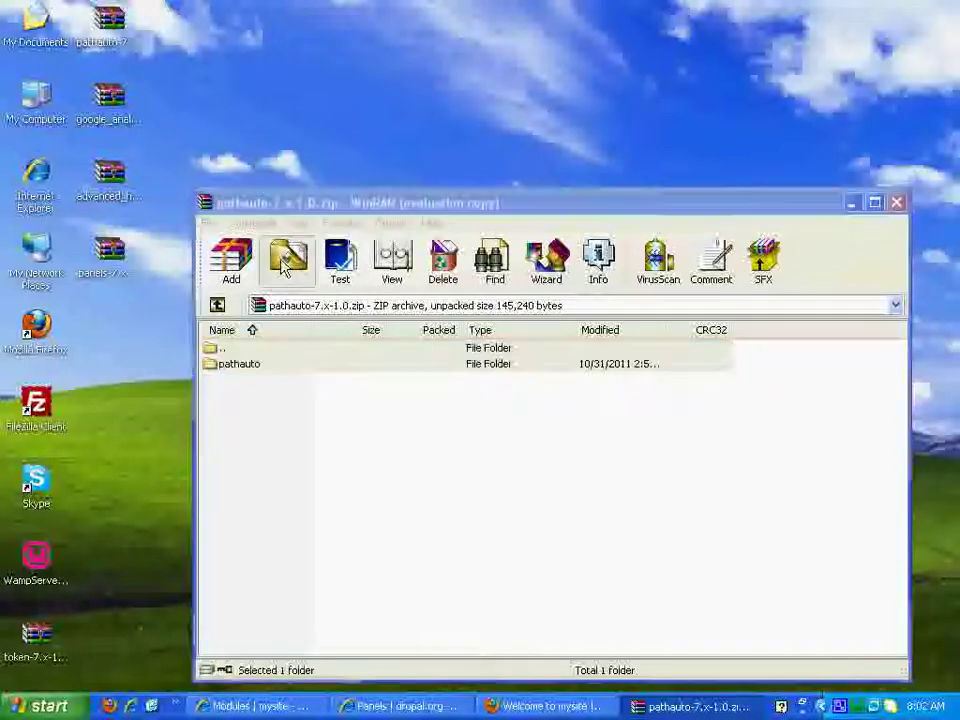
{"action": "left_click", "coordinate": [642, 394]}
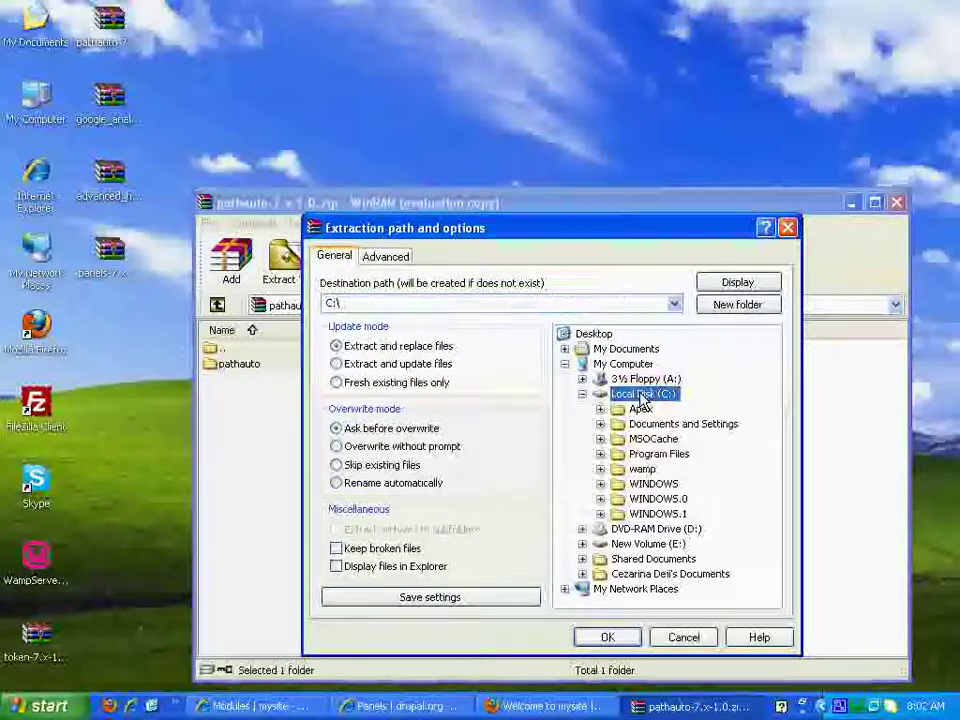
{"action": "left_click", "coordinate": [642, 468]}
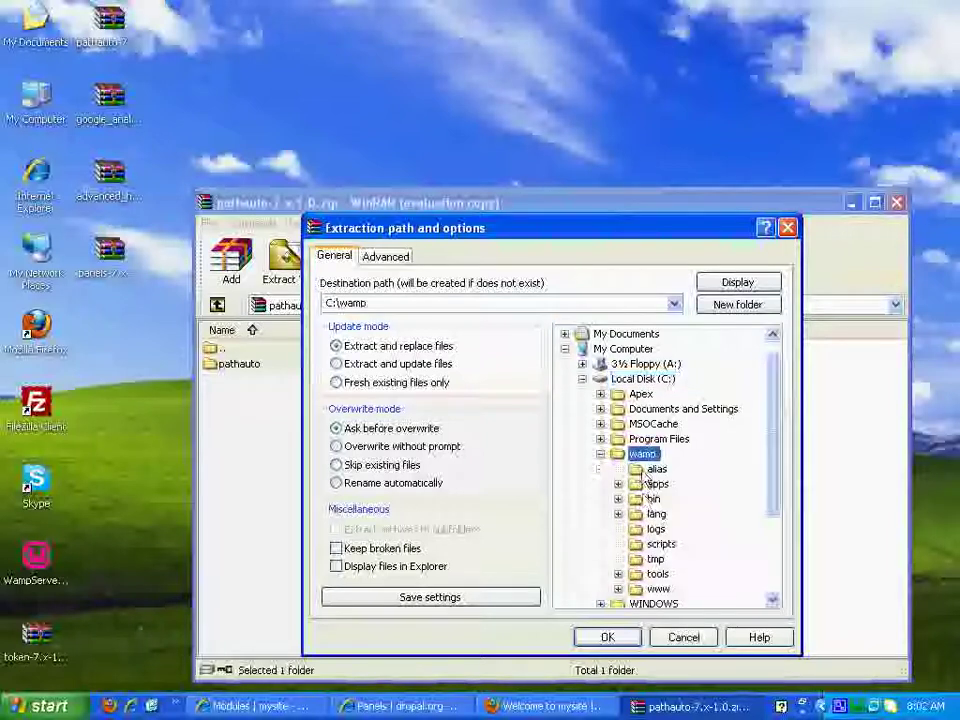
{"action": "left_click", "coordinate": [659, 591]}
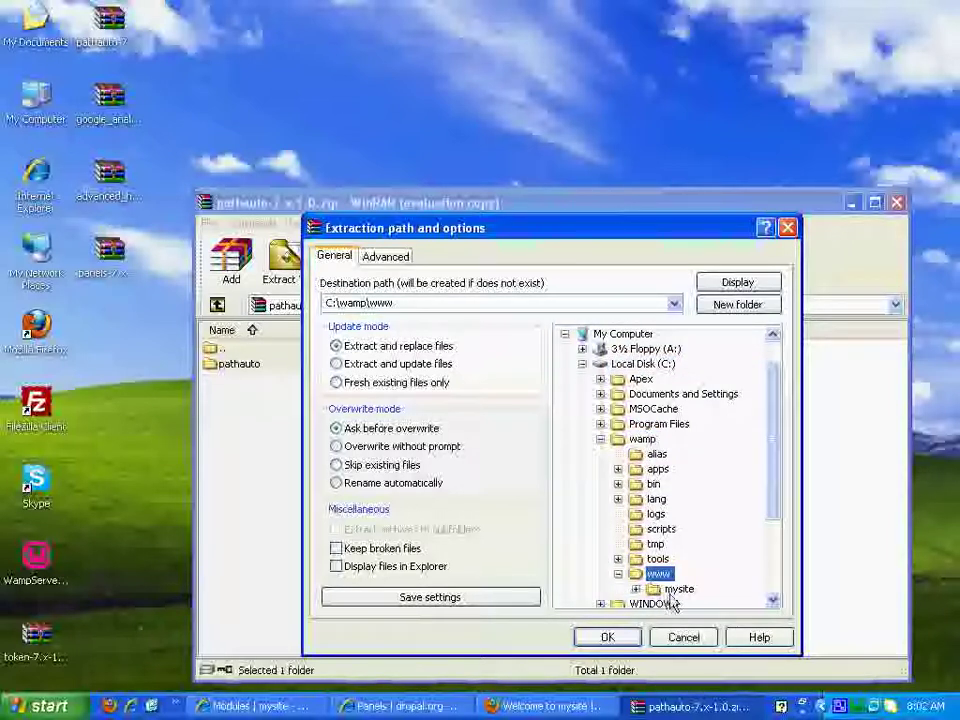
{"action": "left_click", "coordinate": [674, 589]}
{"action": "left_click", "coordinate": [692, 575]}
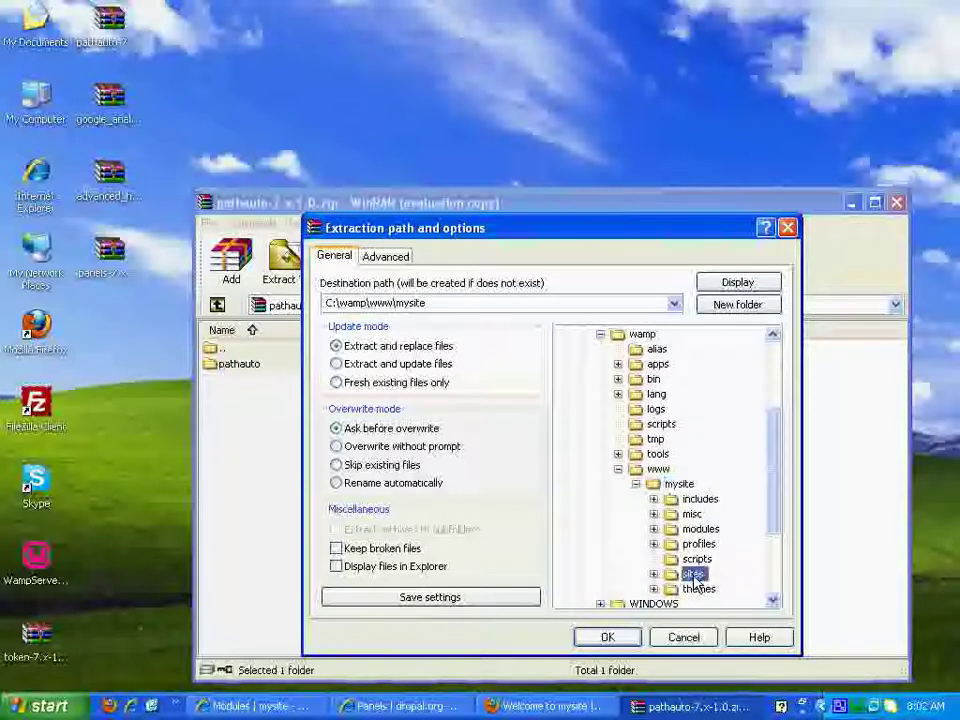
{"action": "left_click", "coordinate": [696, 577]}
{"action": "left_click", "coordinate": [712, 574]}
{"action": "left_click", "coordinate": [608, 638]}
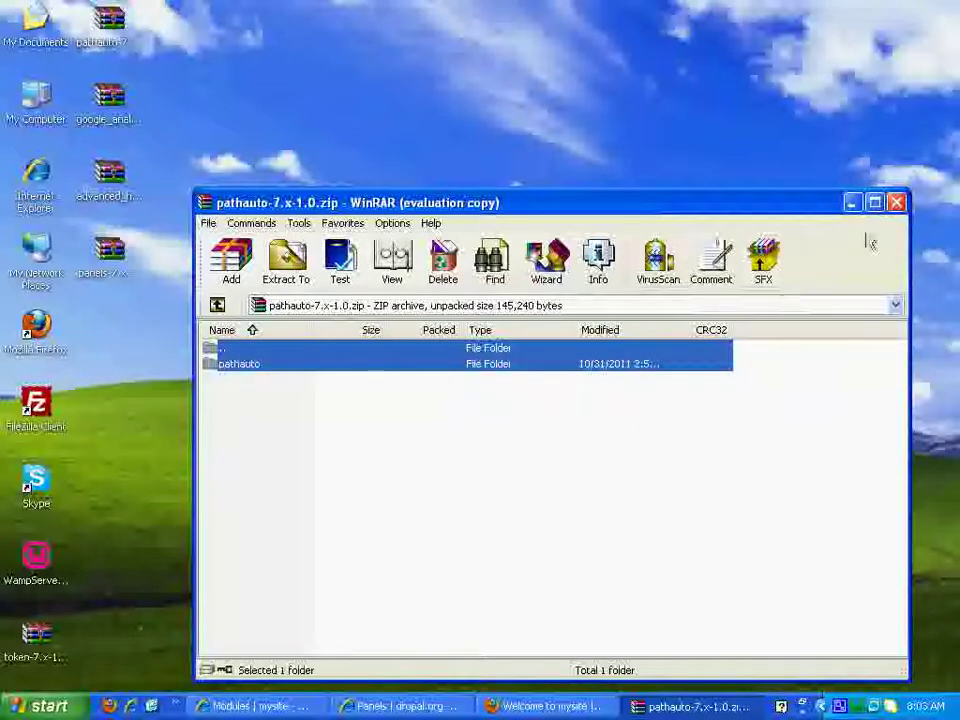
{"action": "left_click", "coordinate": [898, 203]}
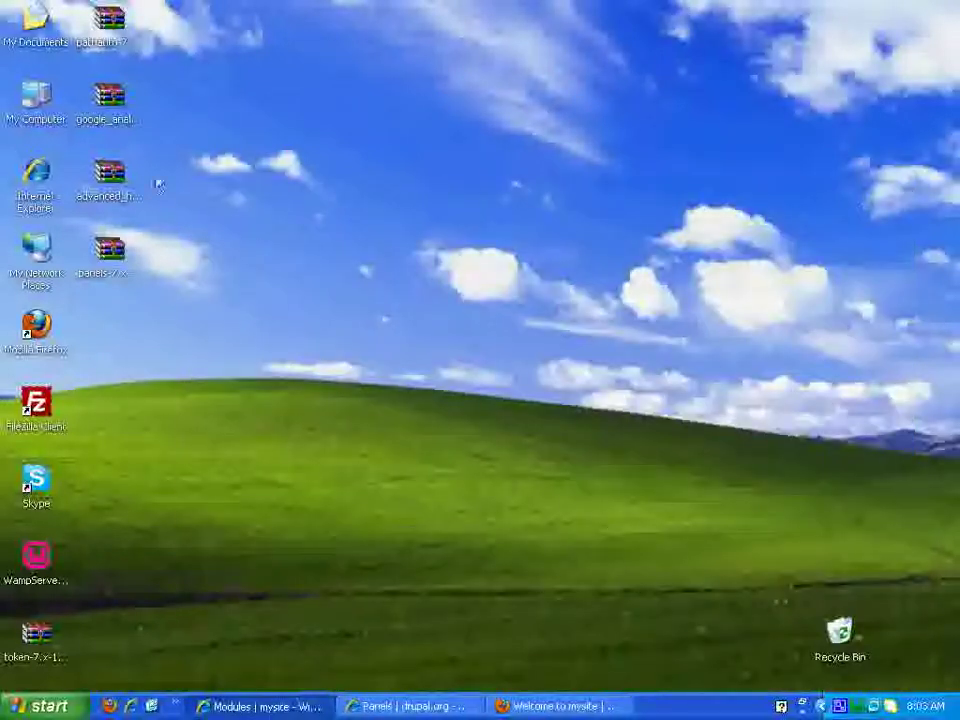
Step: Open the google_analytics-7.x-1.2 archive from the Desktop, dismiss the licence reminder and select all its contents
{"action": "double_click", "coordinate": [107, 100]}
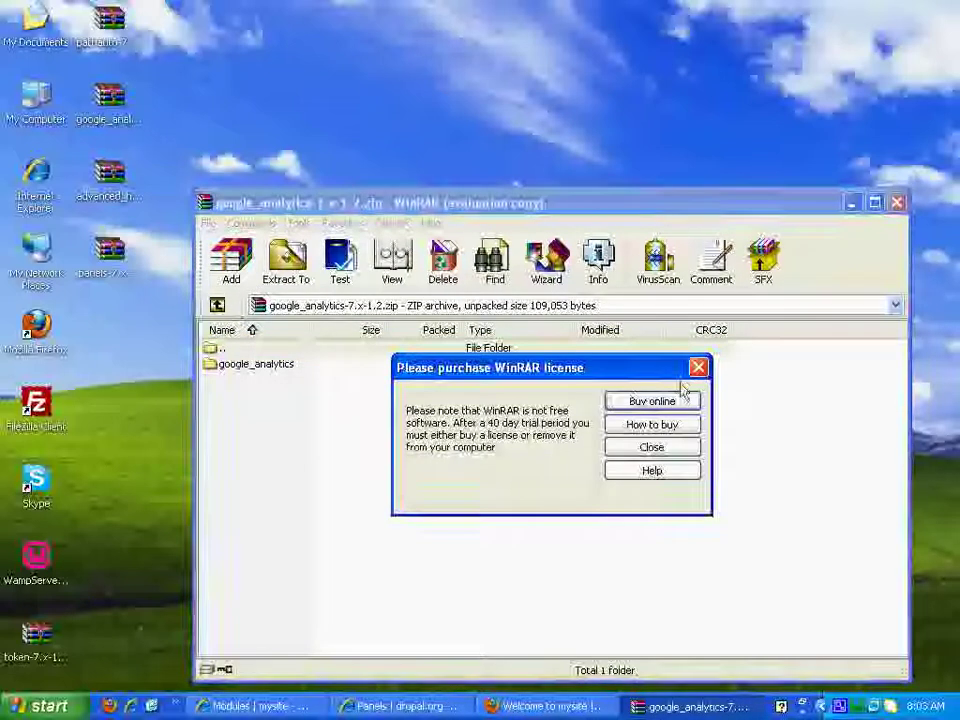
{"action": "left_click", "coordinate": [698, 367]}
{"action": "left_click", "coordinate": [208, 223]}
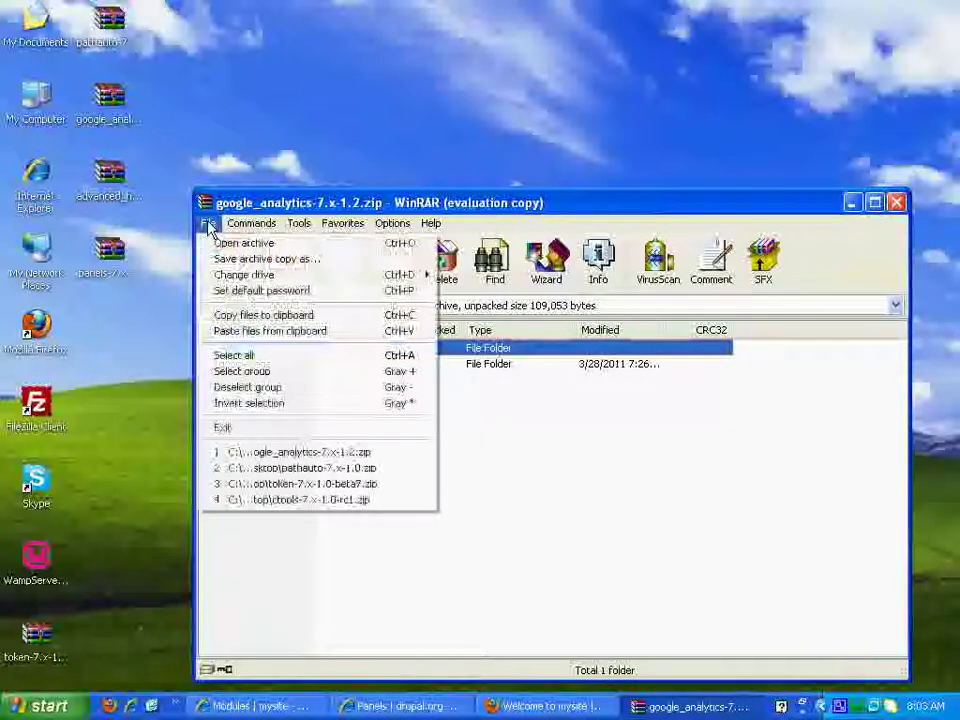
{"action": "left_click", "coordinate": [225, 357]}
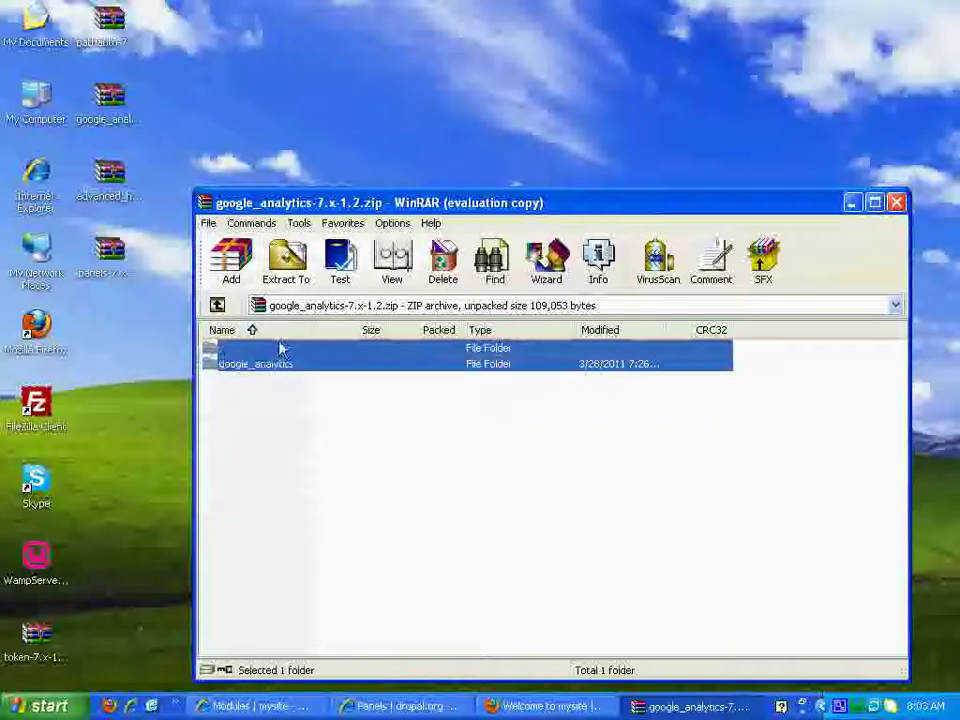
Step: Extract the selected google_analytics folder to C:\wamp\www\mysite\sites\all\modules and close the archive
{"action": "left_click", "coordinate": [302, 277]}
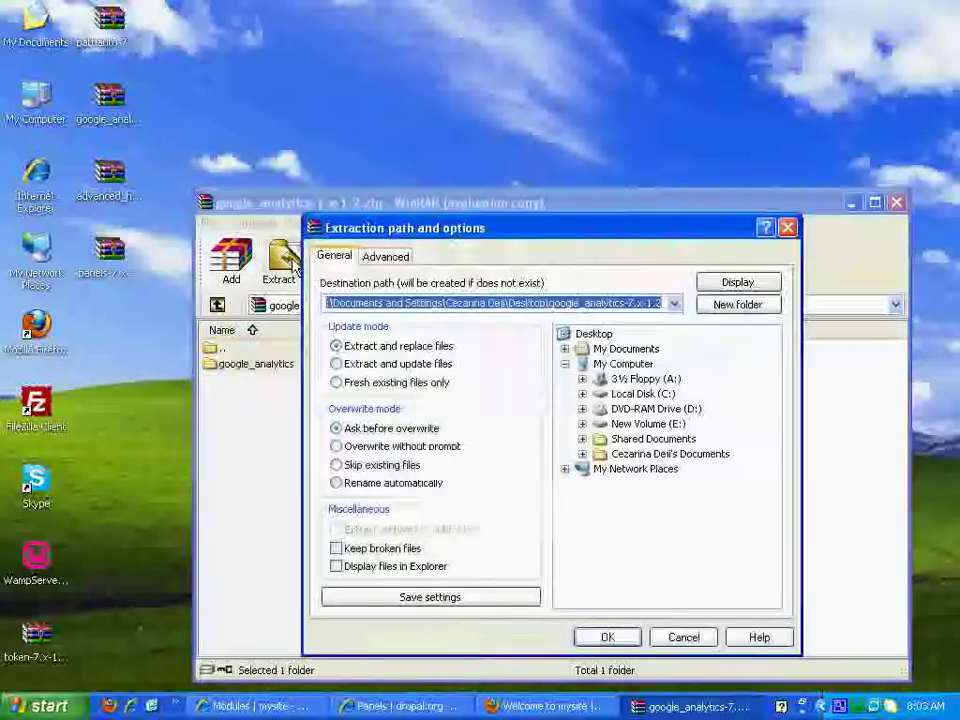
{"action": "left_click", "coordinate": [637, 395]}
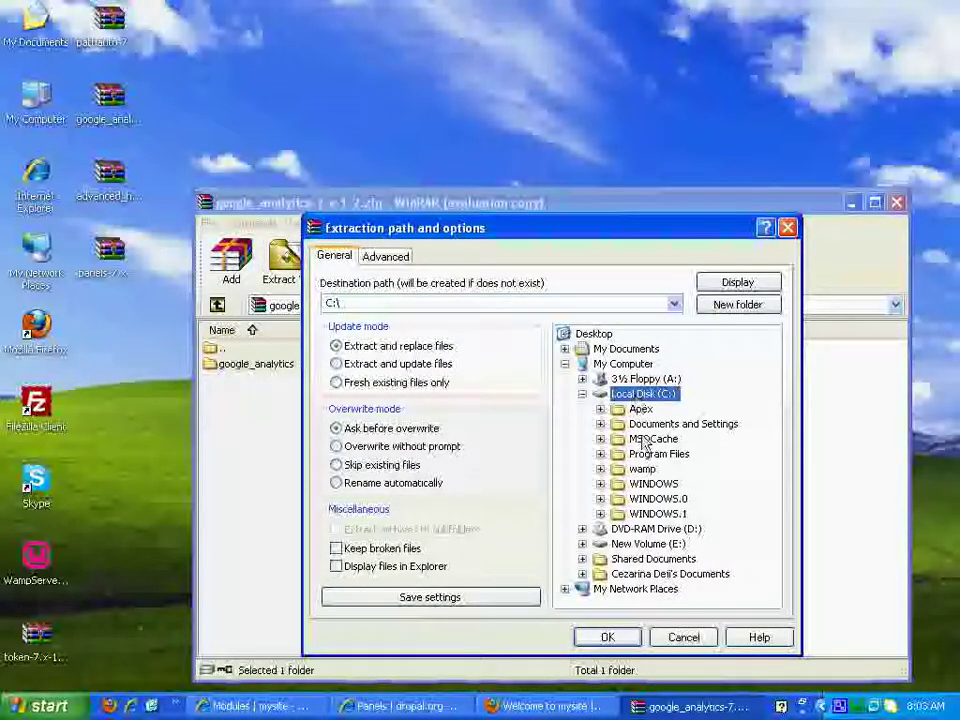
{"action": "double_click", "coordinate": [640, 469]}
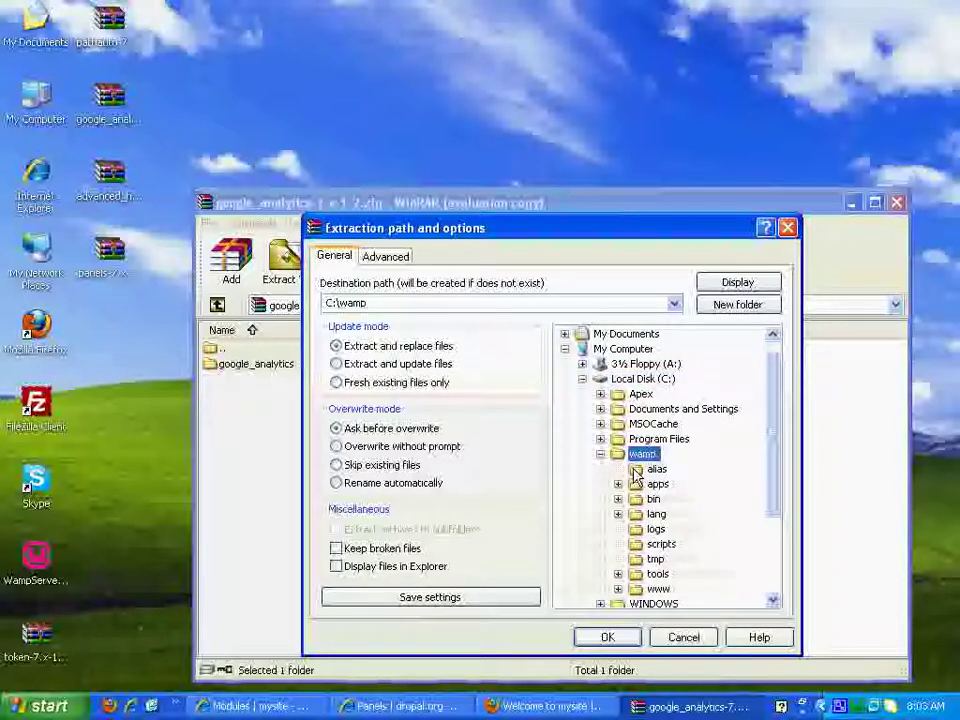
{"action": "double_click", "coordinate": [659, 589]}
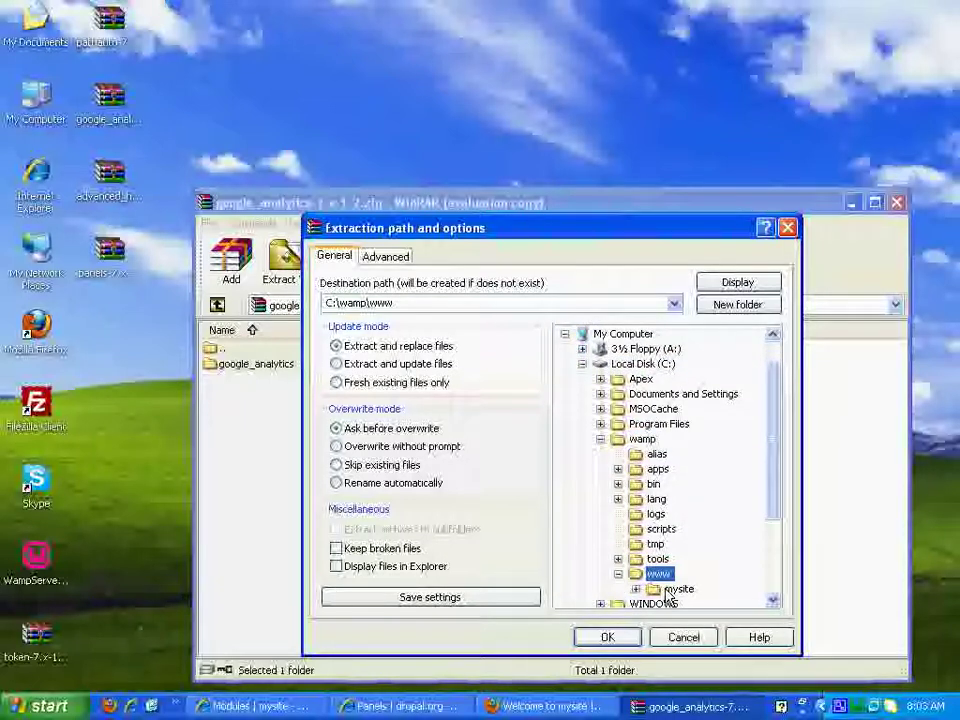
{"action": "double_click", "coordinate": [676, 591]}
{"action": "double_click", "coordinate": [690, 576]}
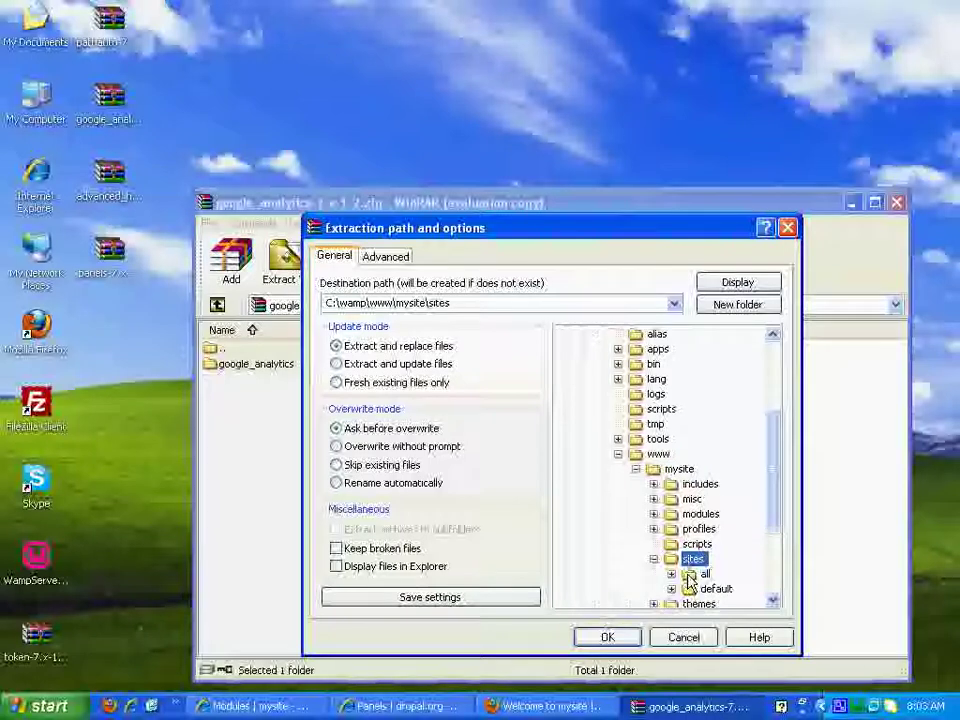
{"action": "left_click", "coordinate": [694, 577]}
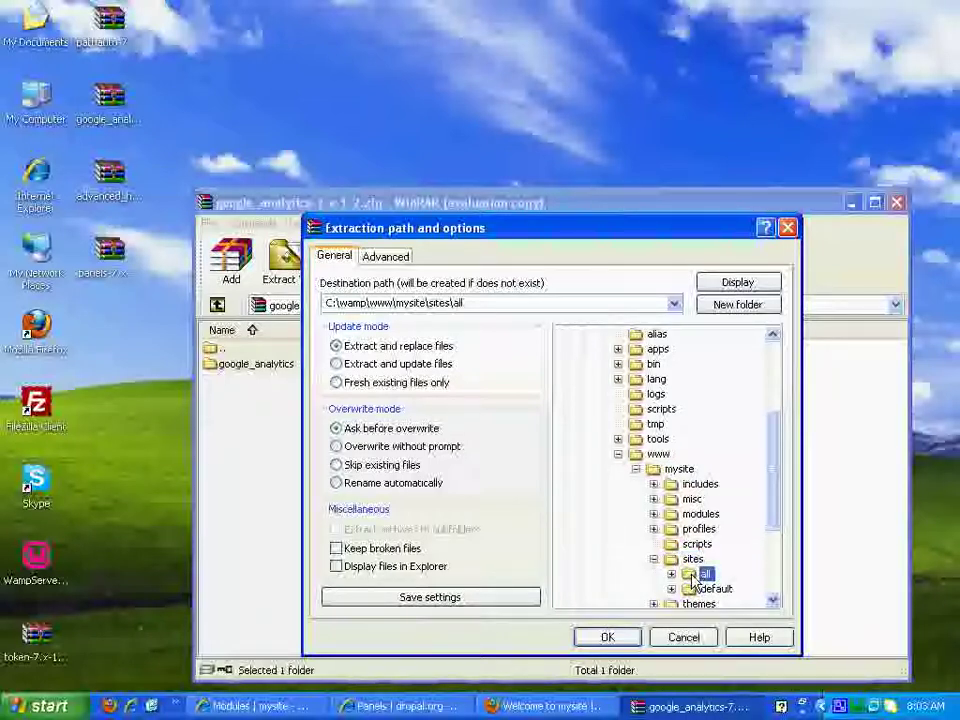
{"action": "double_click", "coordinate": [694, 577]}
{"action": "left_click", "coordinate": [720, 574]}
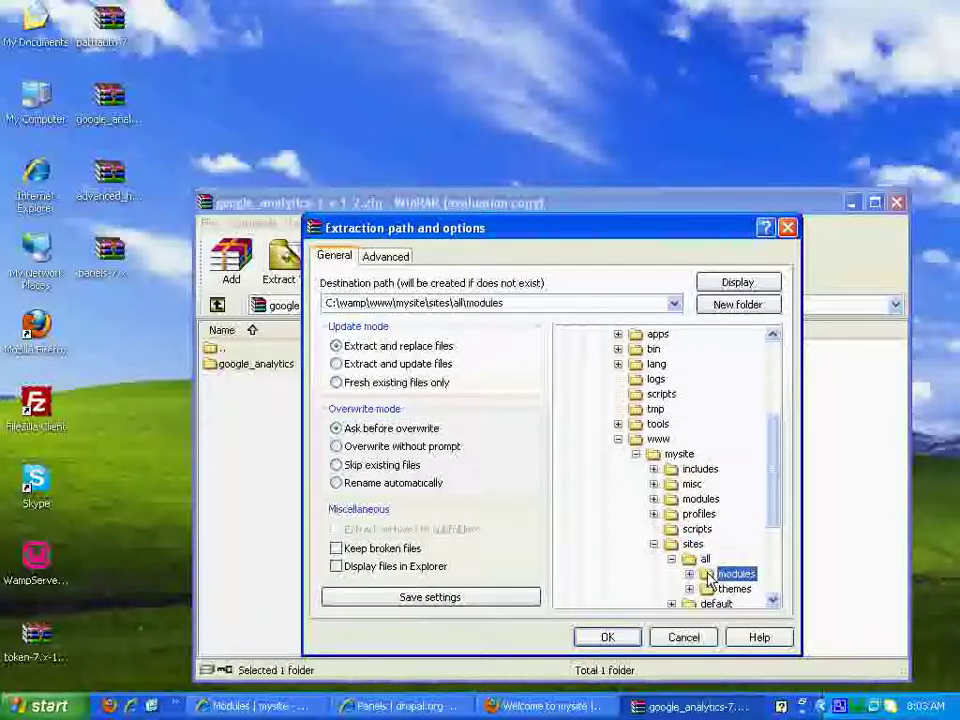
{"action": "left_click", "coordinate": [610, 638]}
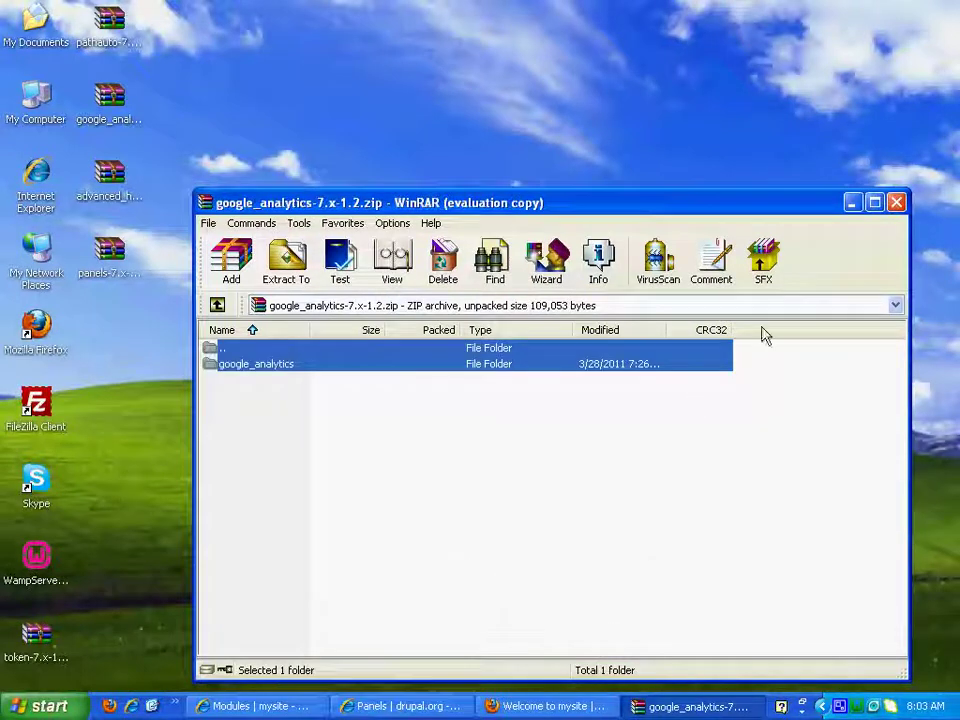
{"action": "left_click", "coordinate": [897, 203]}
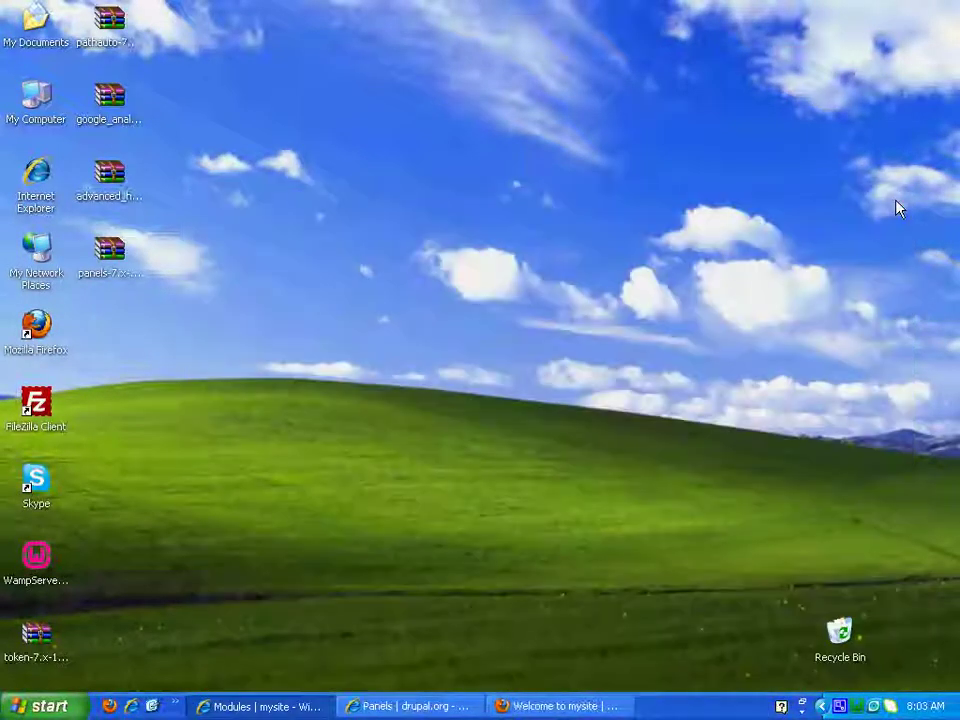
Step: Reopen the google_analytics-7.x-1.2 archive from the Desktop and select all its contents again
{"action": "double_click", "coordinate": [104, 100]}
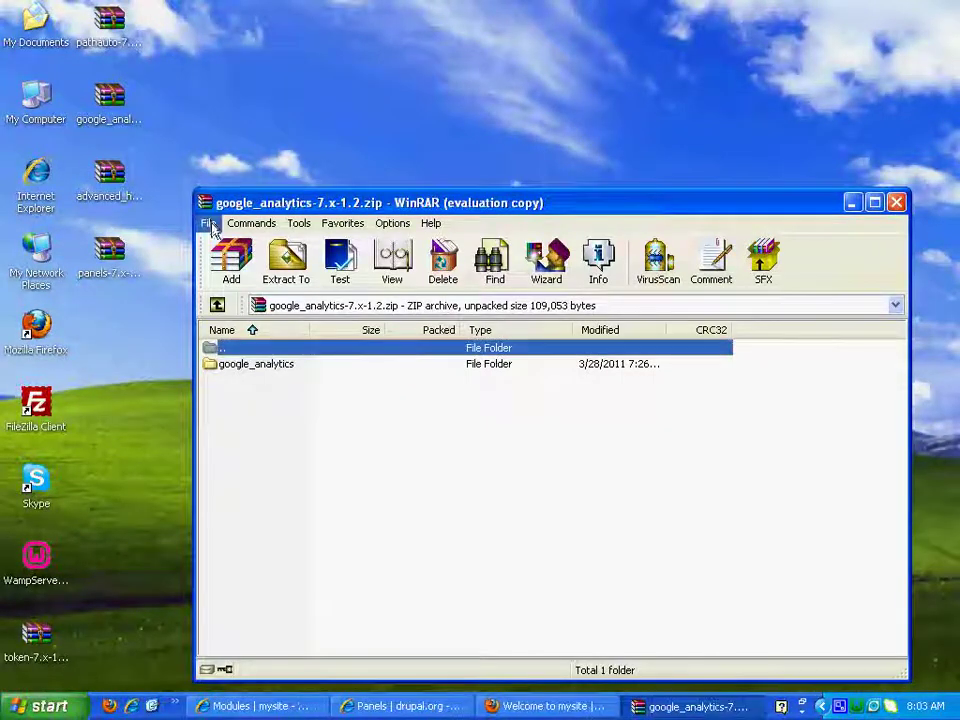
{"action": "left_click", "coordinate": [209, 224]}
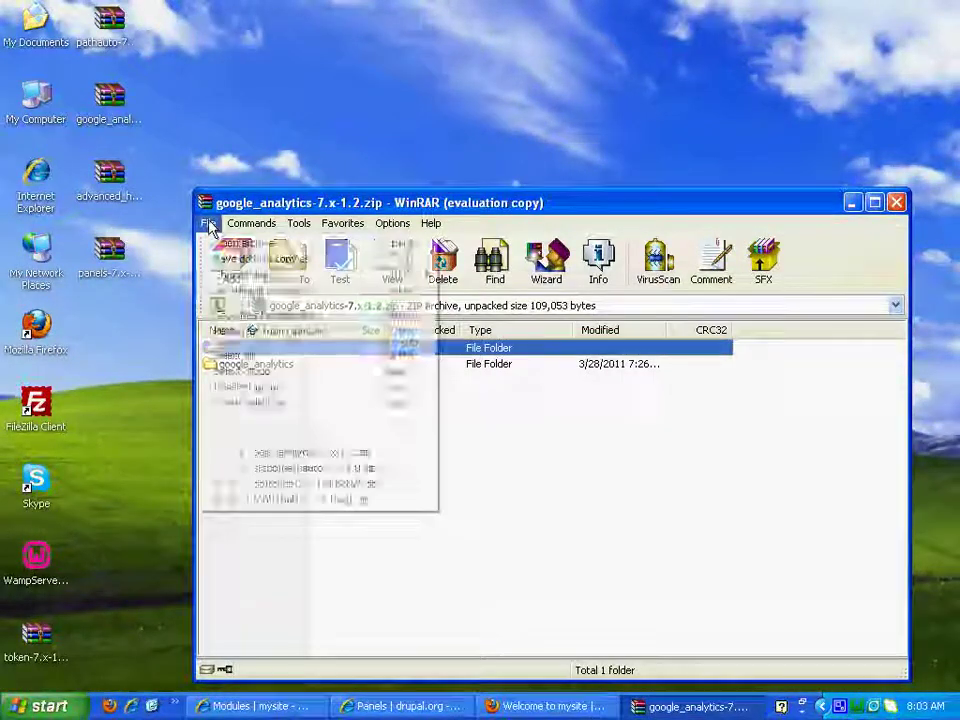
{"action": "left_click", "coordinate": [698, 368]}
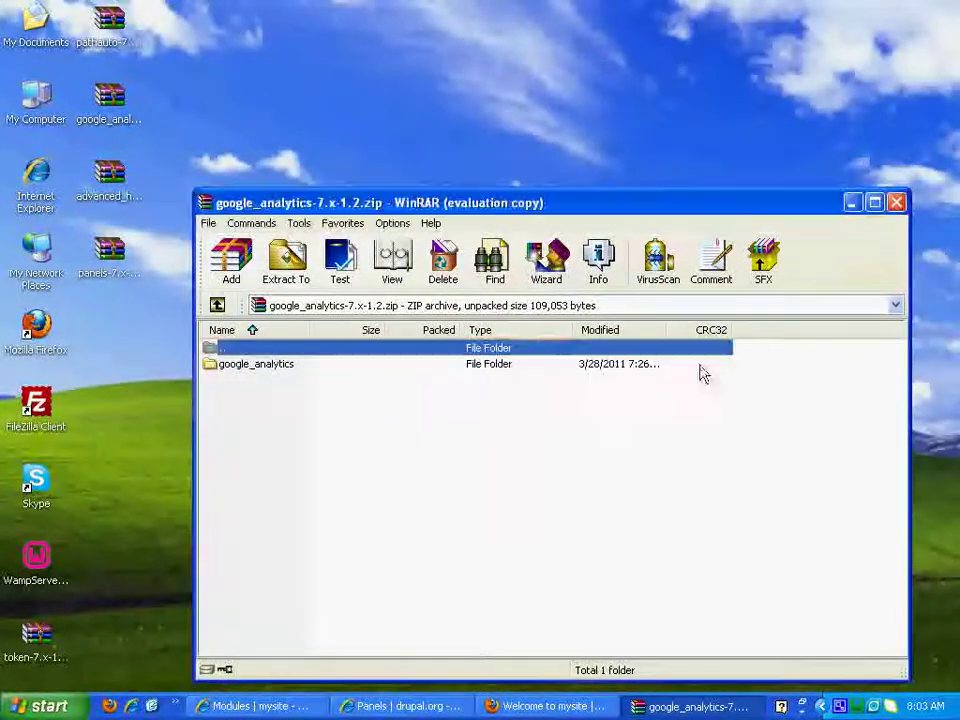
{"action": "left_click", "coordinate": [208, 223]}
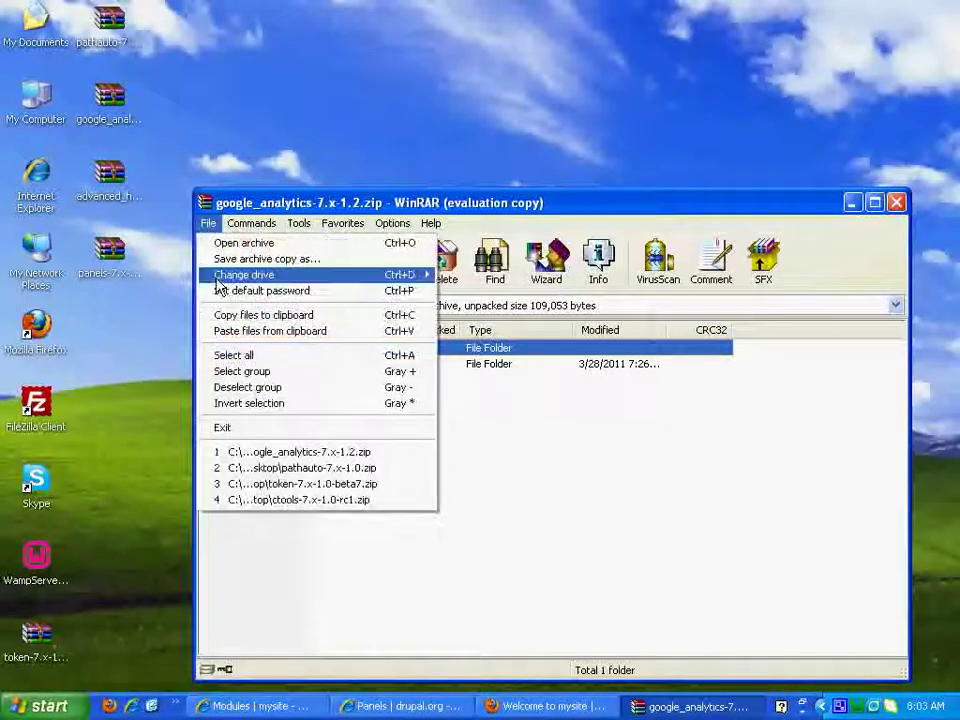
{"action": "left_click", "coordinate": [228, 355]}
Step: Try to extract google_analytics again to C:\wamp\www\mysite\sites\all\modules, decline replacing all existing files, and close the archive
{"action": "left_click", "coordinate": [288, 262]}
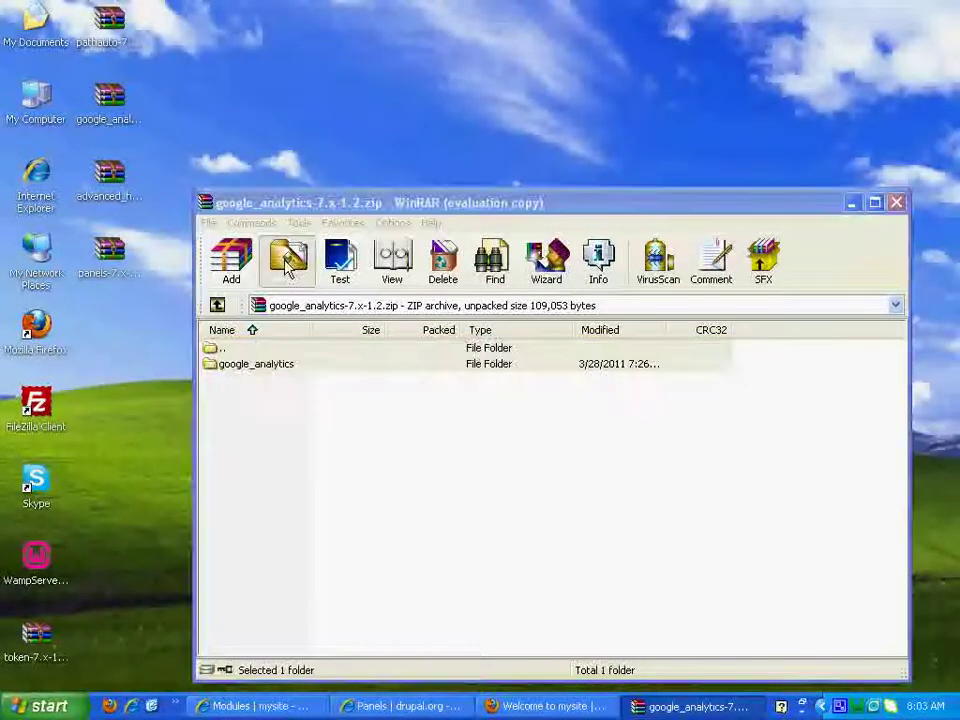
{"action": "double_click", "coordinate": [643, 396]}
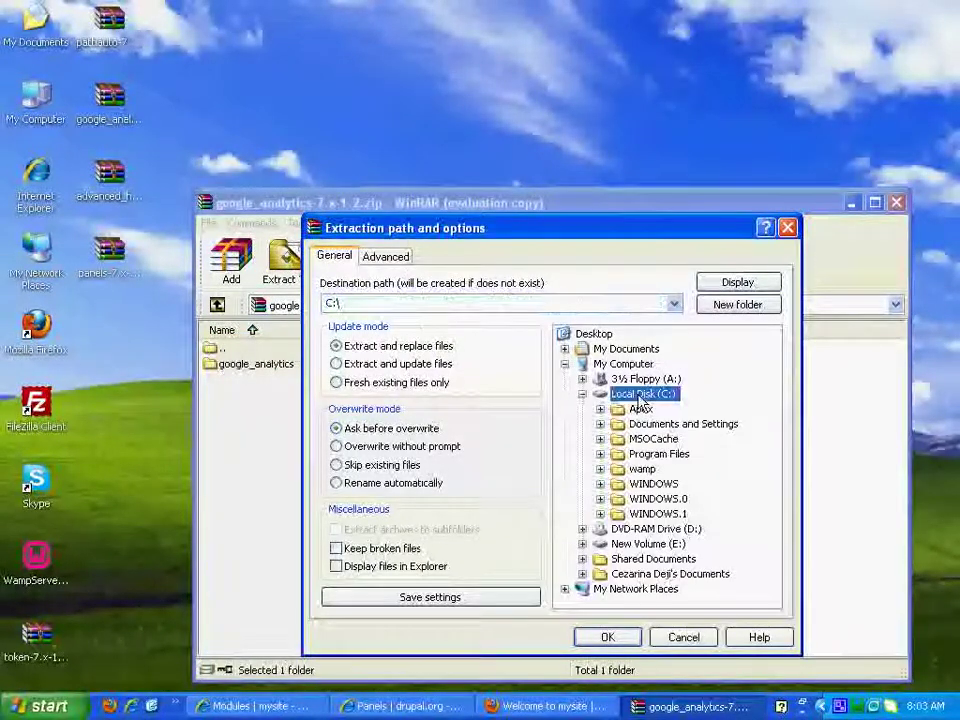
{"action": "double_click", "coordinate": [642, 469]}
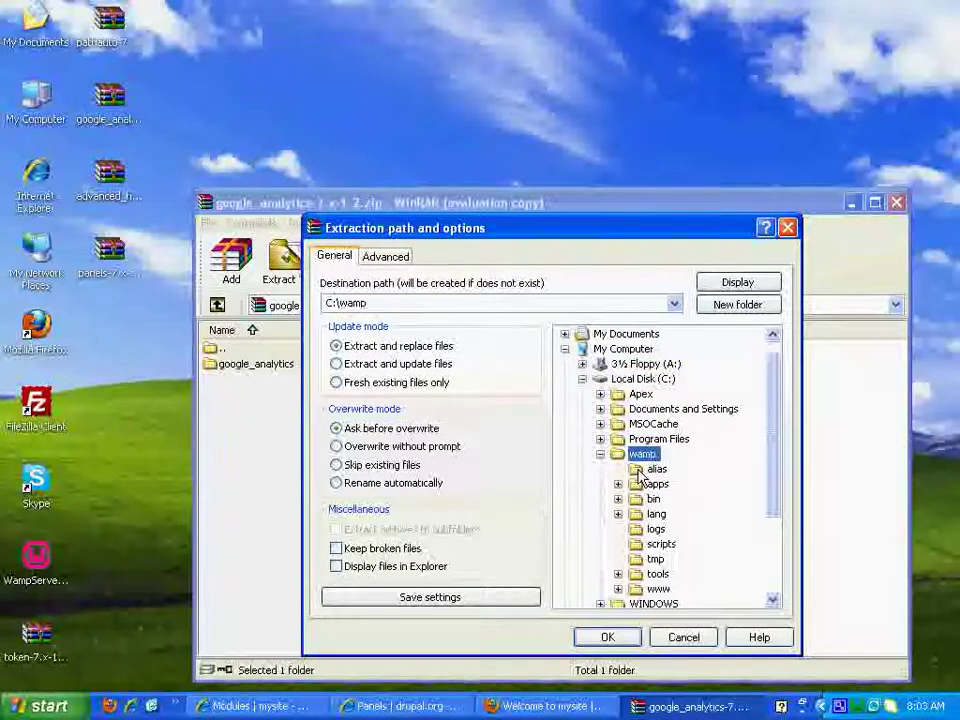
{"action": "double_click", "coordinate": [657, 589]}
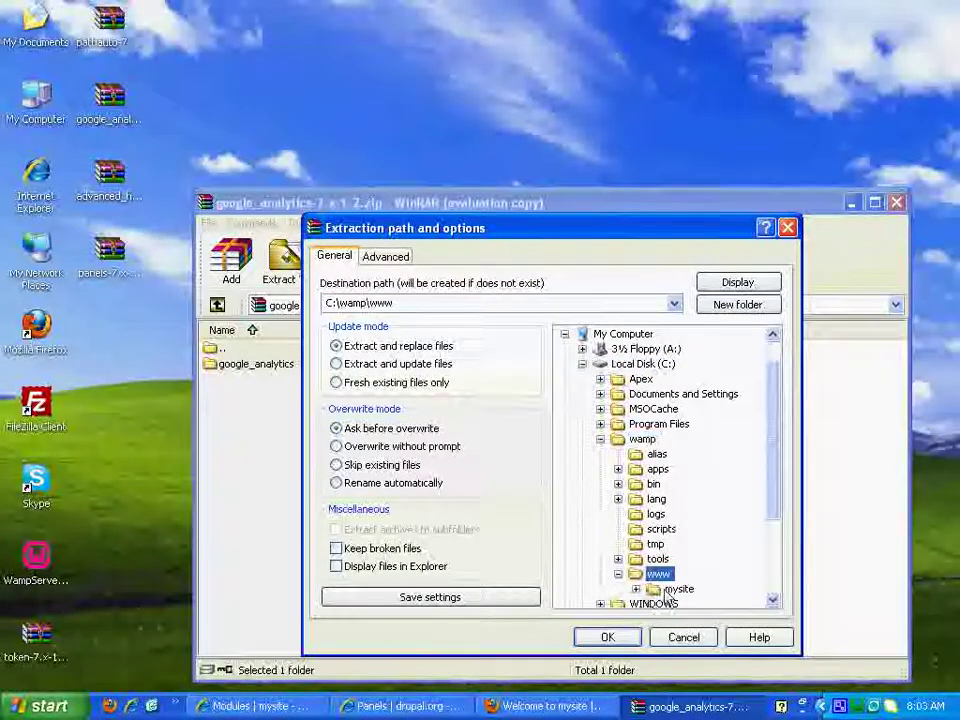
{"action": "double_click", "coordinate": [678, 590]}
{"action": "double_click", "coordinate": [691, 574]}
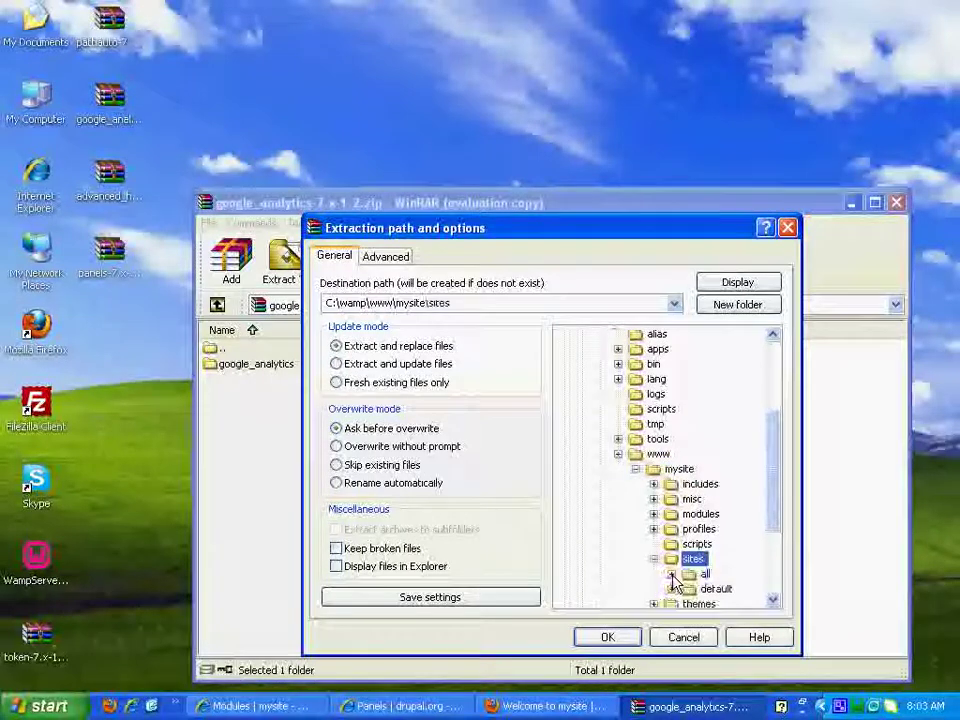
{"action": "double_click", "coordinate": [701, 573]}
{"action": "left_click", "coordinate": [735, 574]}
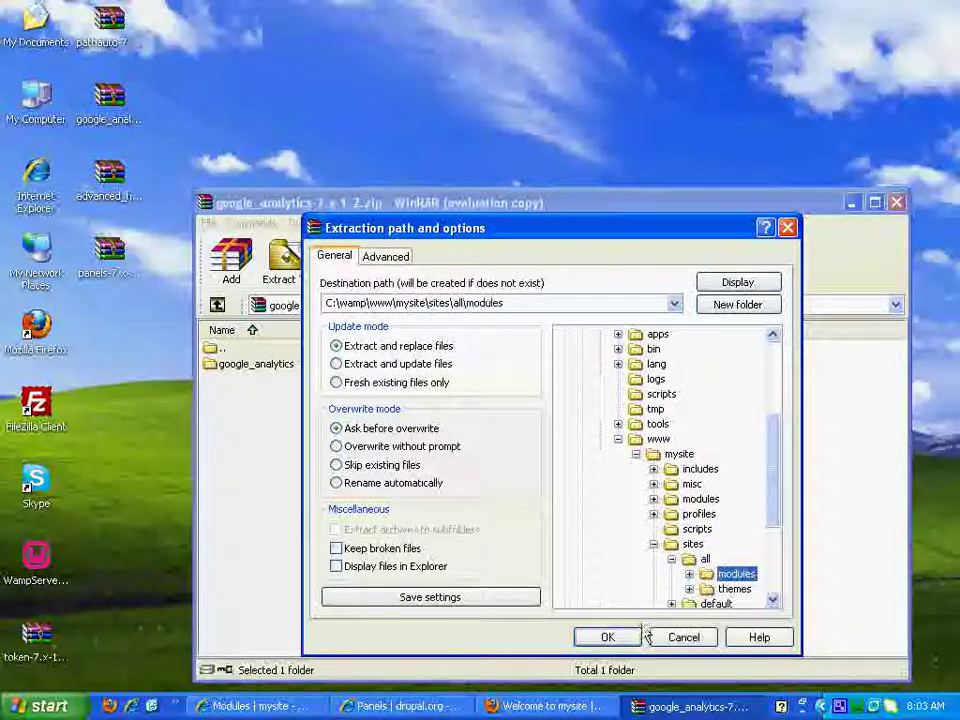
{"action": "left_click", "coordinate": [607, 638]}
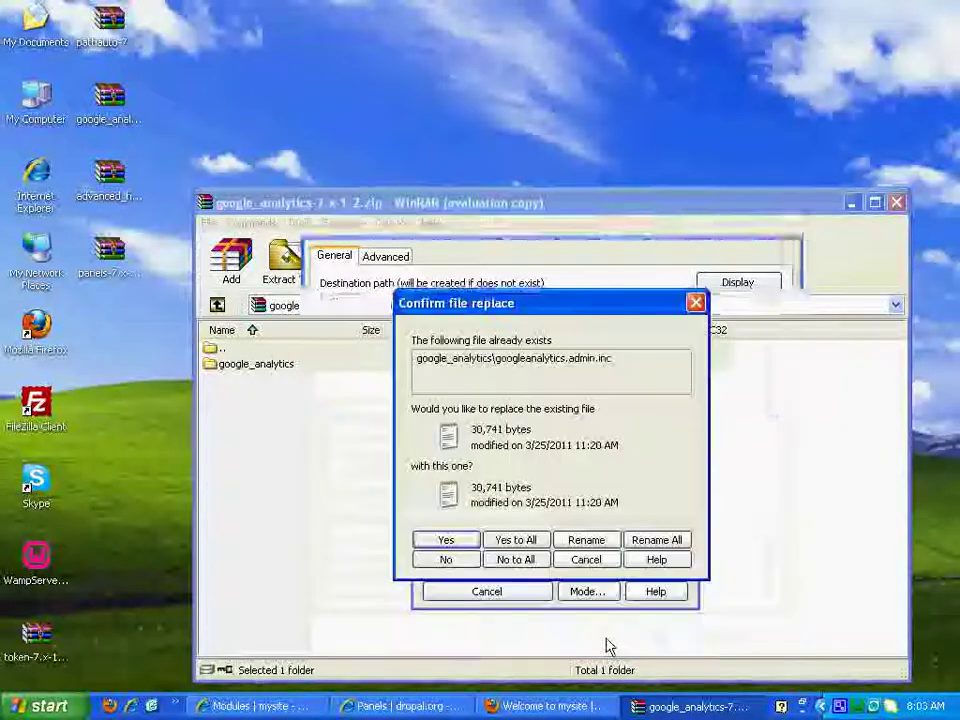
{"action": "left_click", "coordinate": [523, 562]}
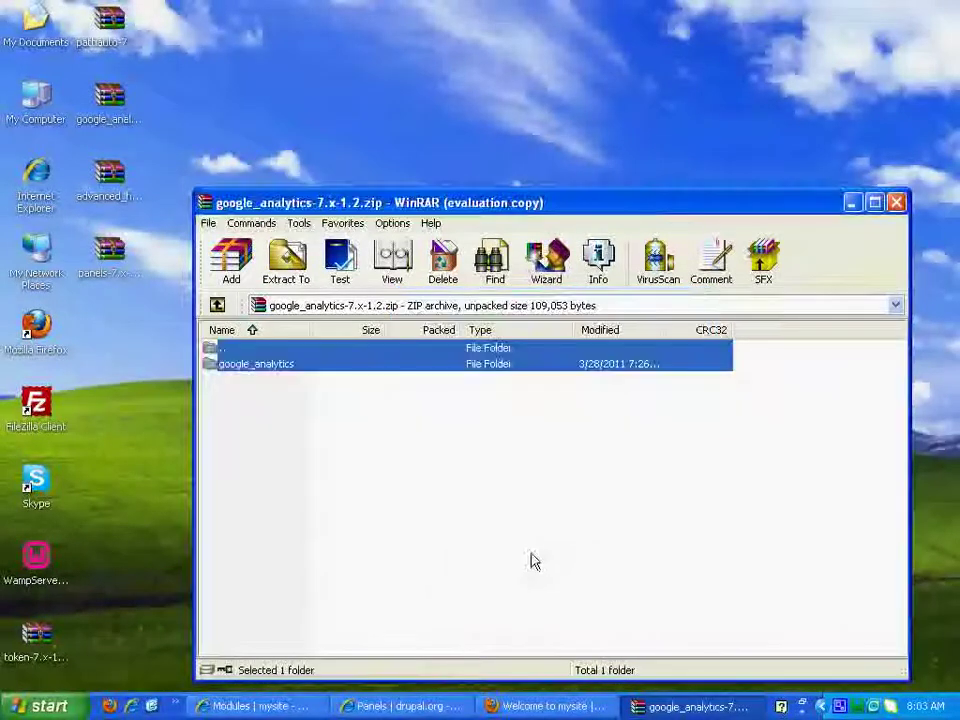
{"action": "left_click", "coordinate": [896, 204]}
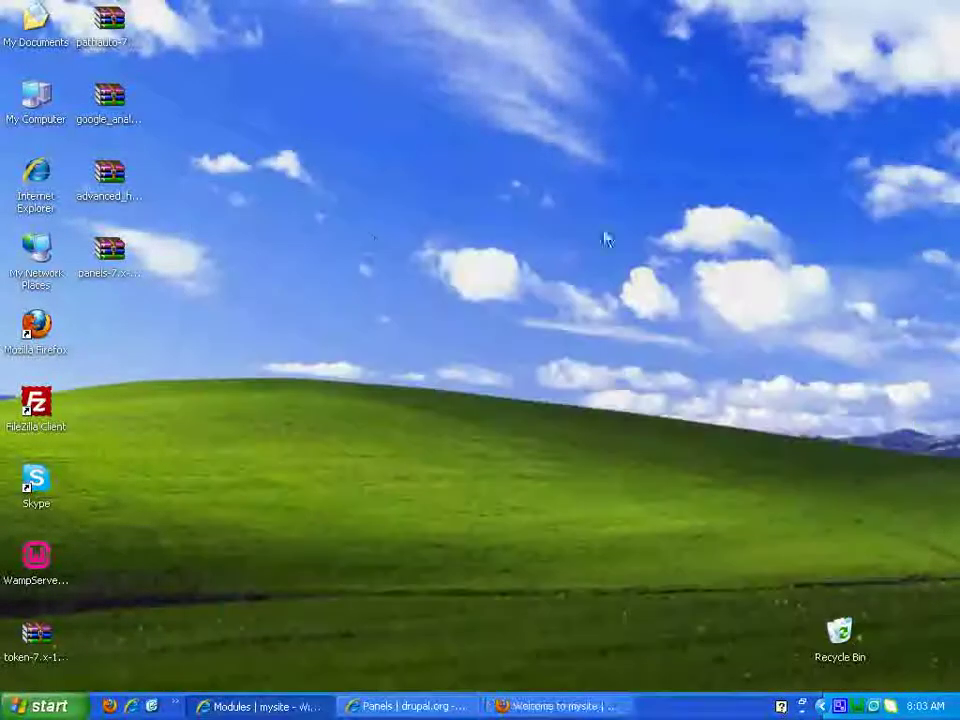
Step: Open the advanced_help-7.x-1.0-beta1 archive from the Desktop, dismiss the licence reminder and select all its contents
{"action": "double_click", "coordinate": [108, 175]}
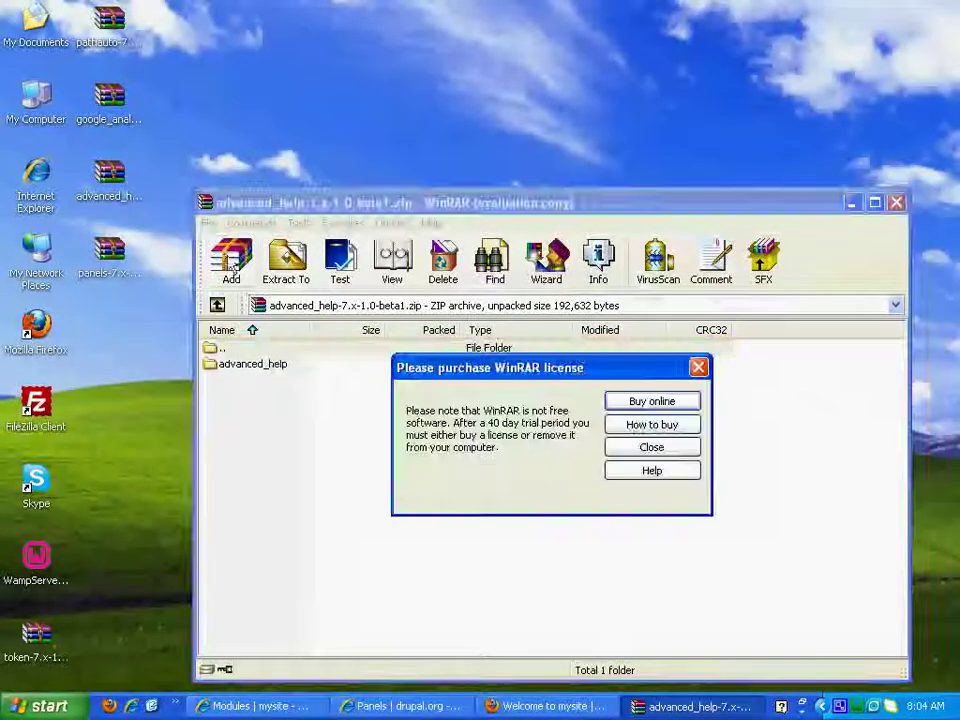
{"action": "left_click", "coordinate": [698, 369]}
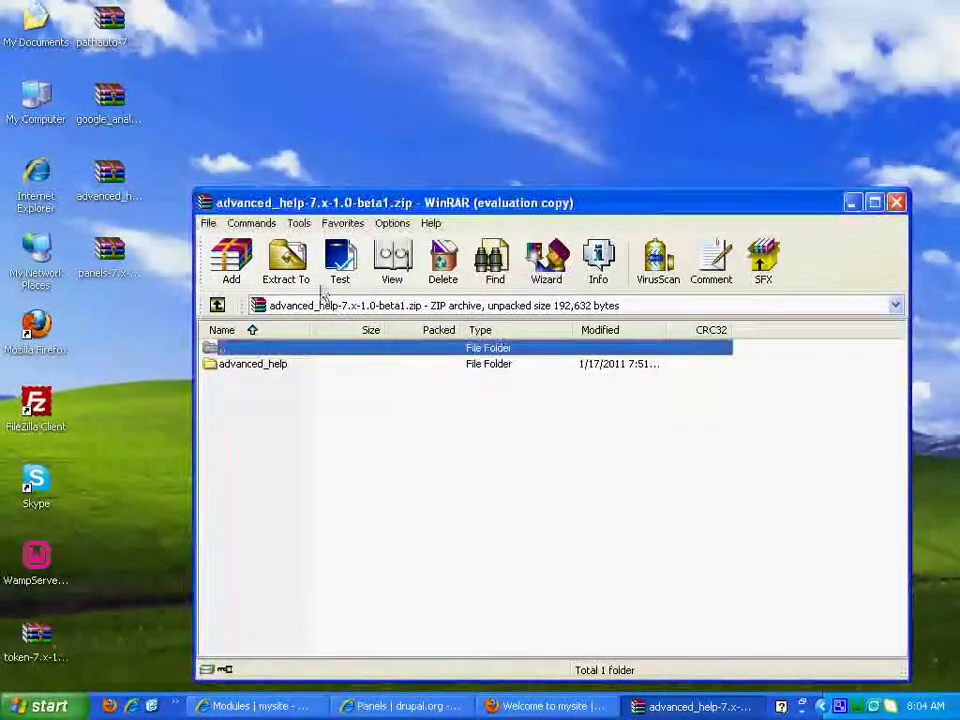
{"action": "left_click", "coordinate": [210, 223]}
{"action": "left_click", "coordinate": [228, 355]}
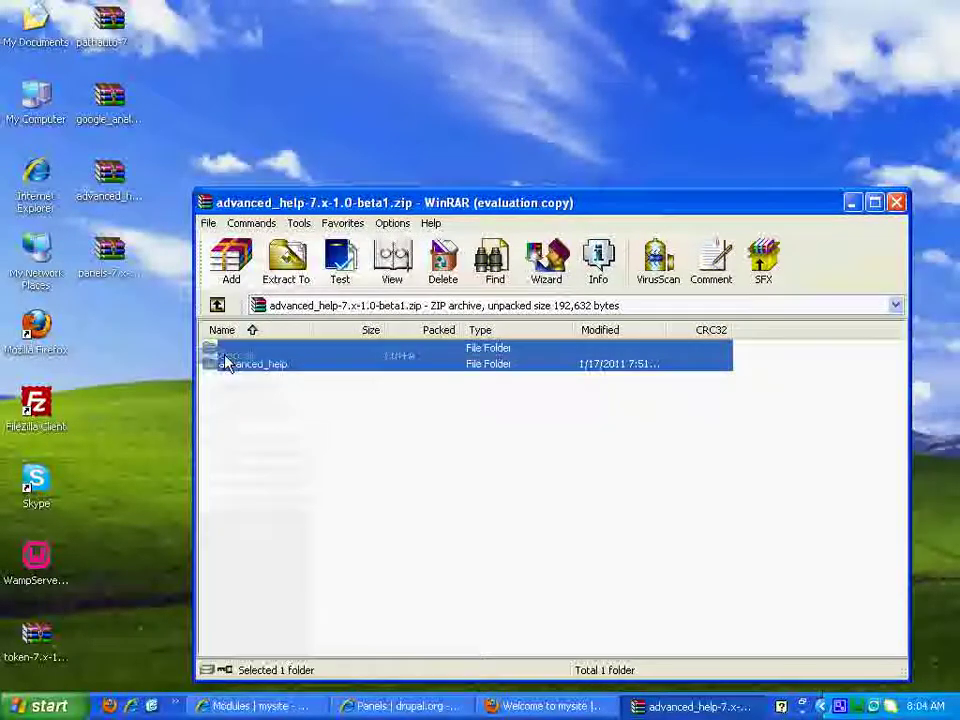
Step: Extract the selected advanced_help folder to C:\wamp\www\mysite\sites\all\modules and close the archive
{"action": "left_click", "coordinate": [285, 259]}
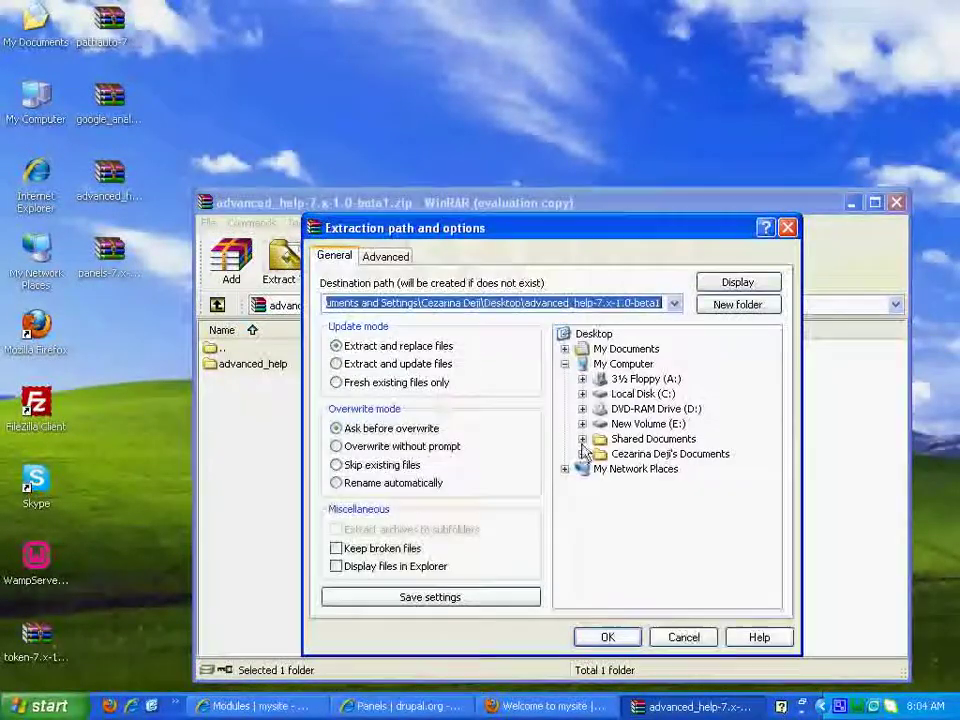
{"action": "left_click", "coordinate": [645, 394]}
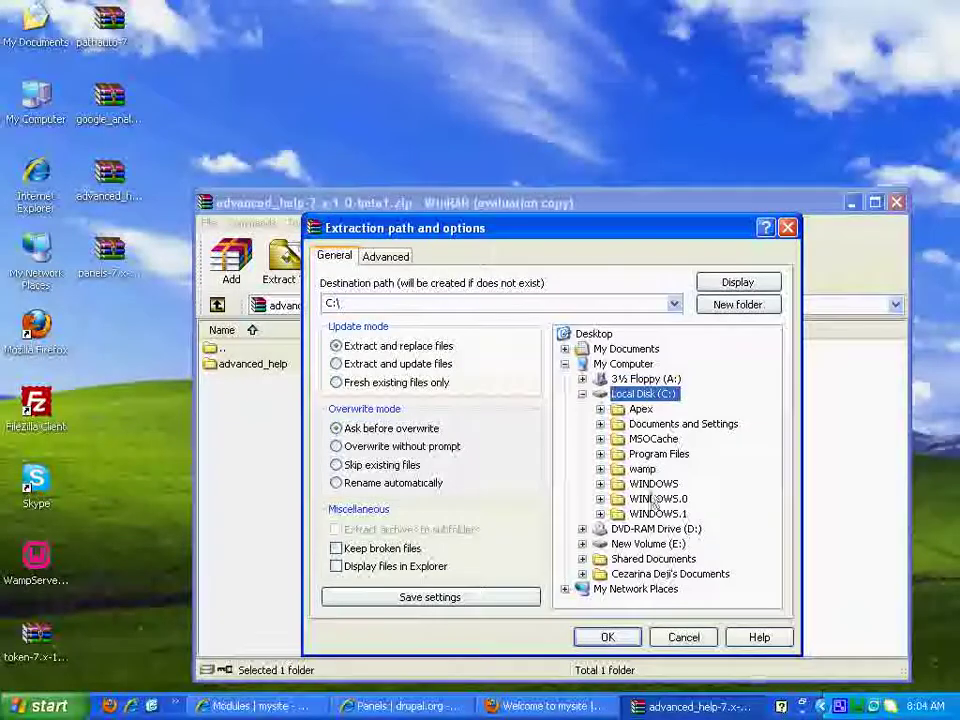
{"action": "left_click", "coordinate": [646, 470]}
{"action": "left_click", "coordinate": [658, 583]}
{"action": "left_click", "coordinate": [672, 590]}
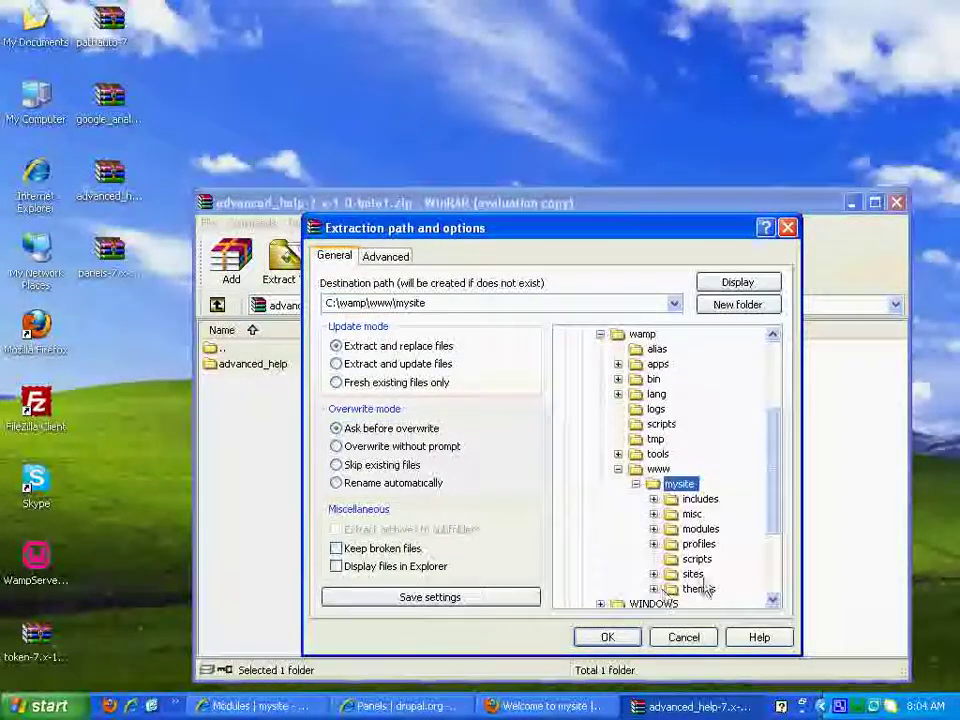
{"action": "left_click", "coordinate": [692, 576]}
{"action": "left_click", "coordinate": [692, 580]}
{"action": "left_click", "coordinate": [708, 574]}
{"action": "left_click", "coordinate": [604, 638]}
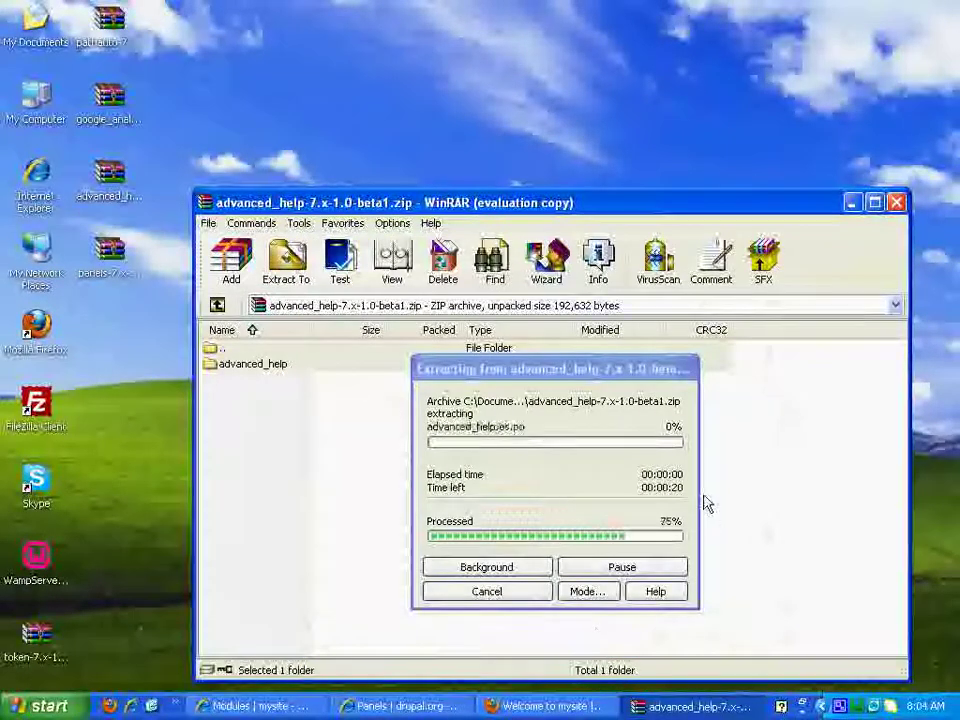
{"action": "left_click", "coordinate": [896, 203]}
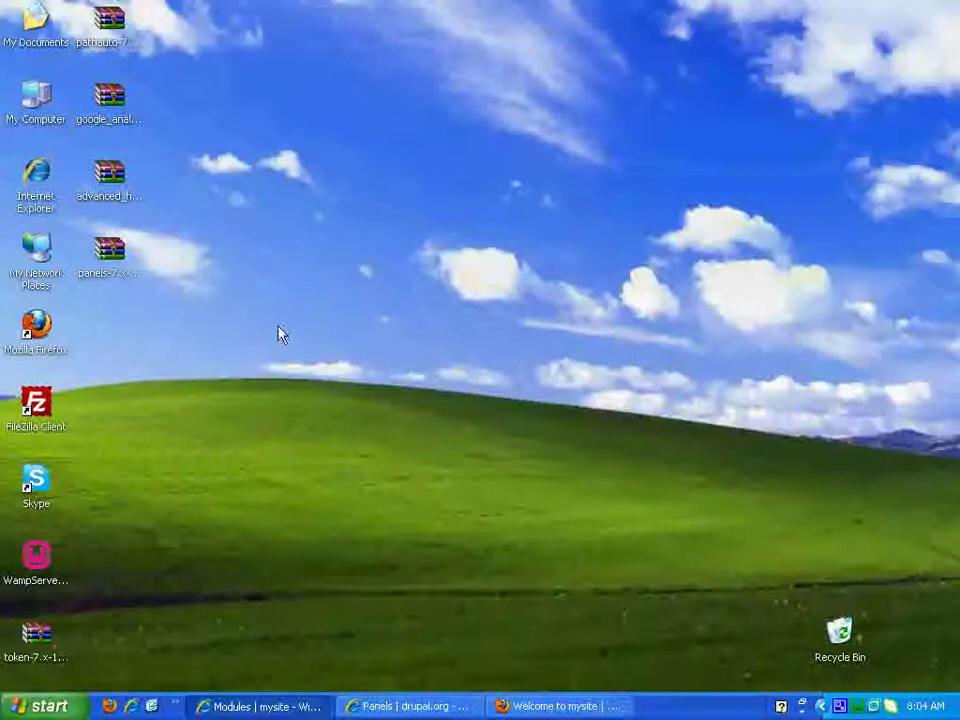
Step: Open the panels-7.x-3.0-alpha3 archive from the Desktop, dismiss the licence reminder and select all its contents
{"action": "double_click", "coordinate": [110, 250]}
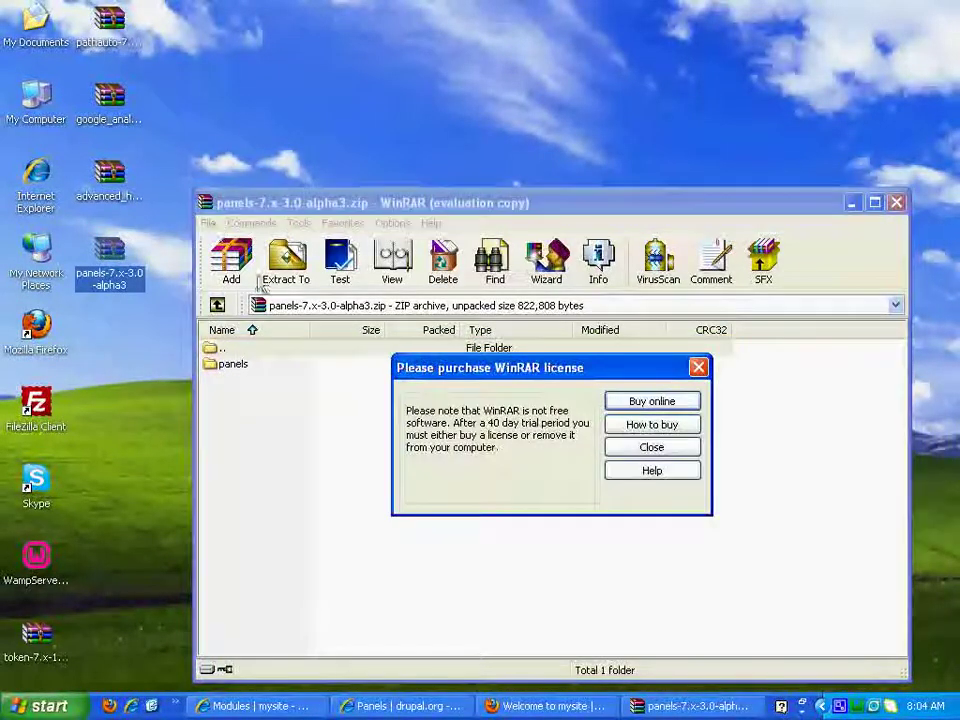
{"action": "left_click", "coordinate": [698, 368]}
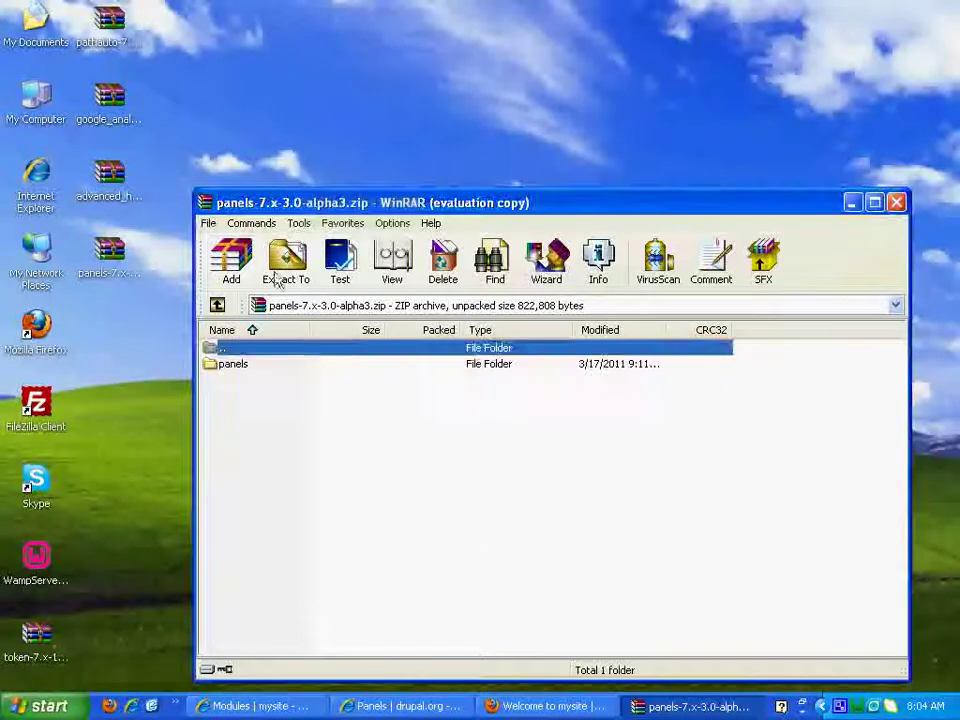
{"action": "left_click", "coordinate": [208, 223]}
{"action": "left_click", "coordinate": [220, 356]}
Step: Extract the selected panels folder to C:\wamp\www\mysite\sites\all\modules and close the archive
{"action": "left_click", "coordinate": [285, 262]}
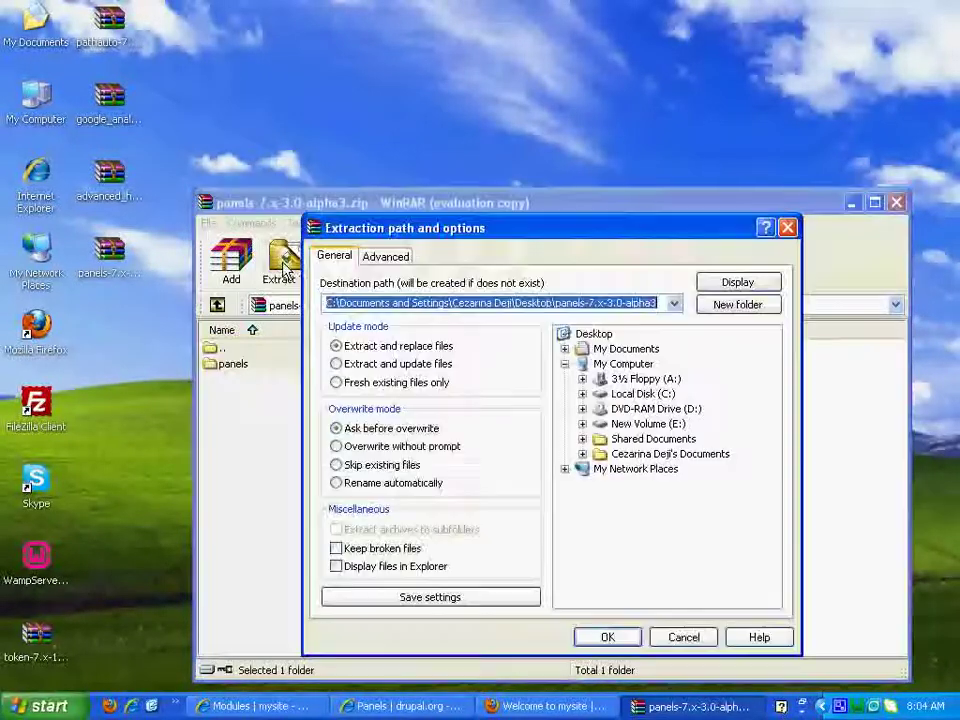
{"action": "left_click", "coordinate": [643, 394]}
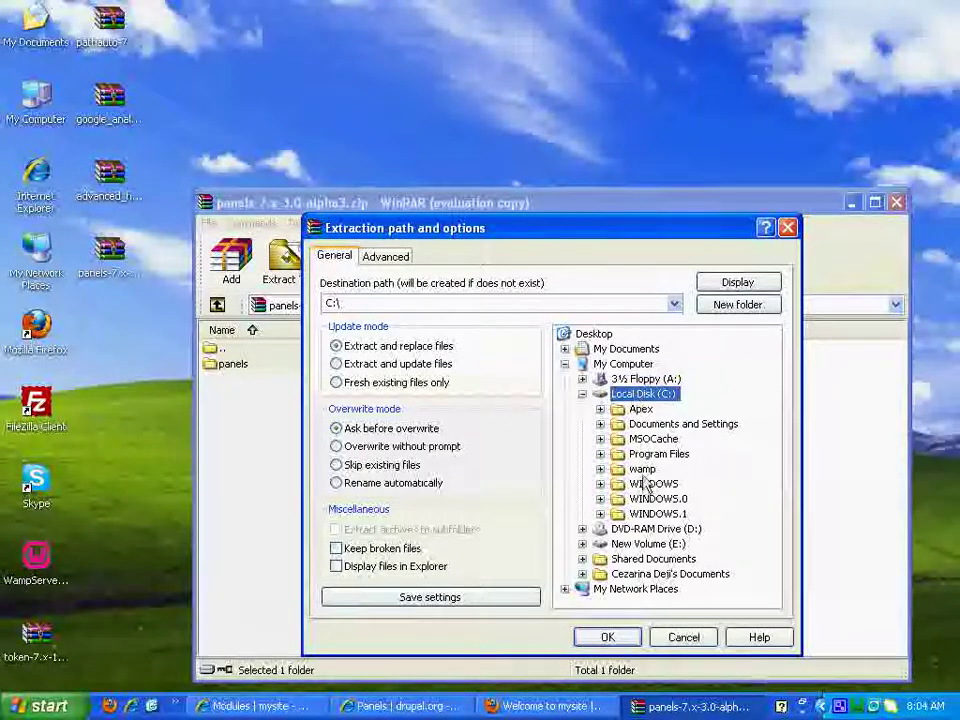
{"action": "left_click", "coordinate": [642, 468]}
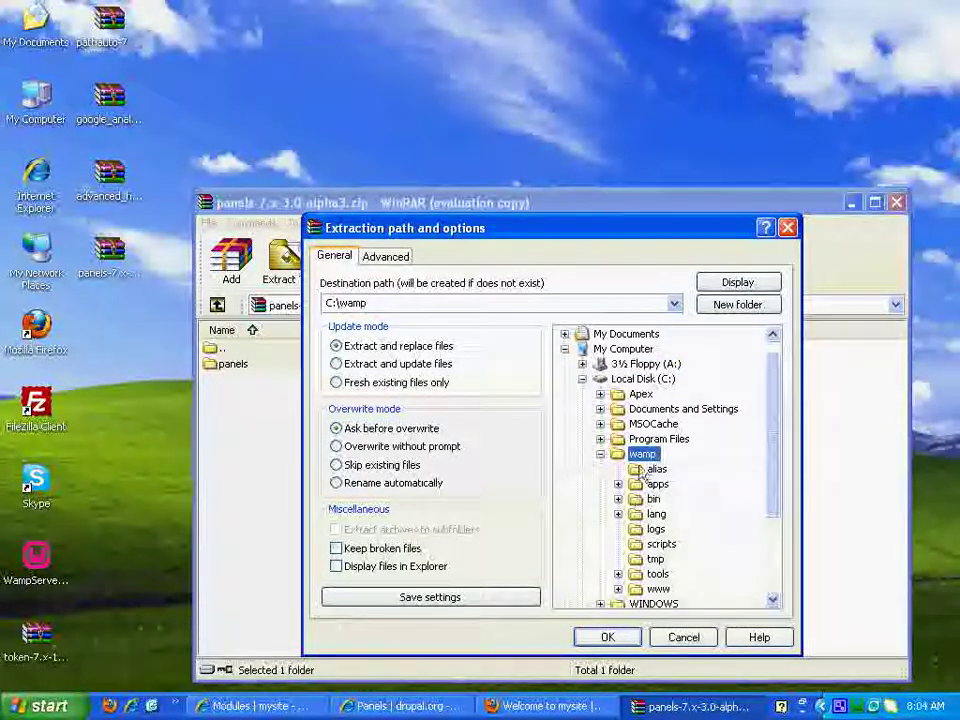
{"action": "left_click", "coordinate": [658, 592]}
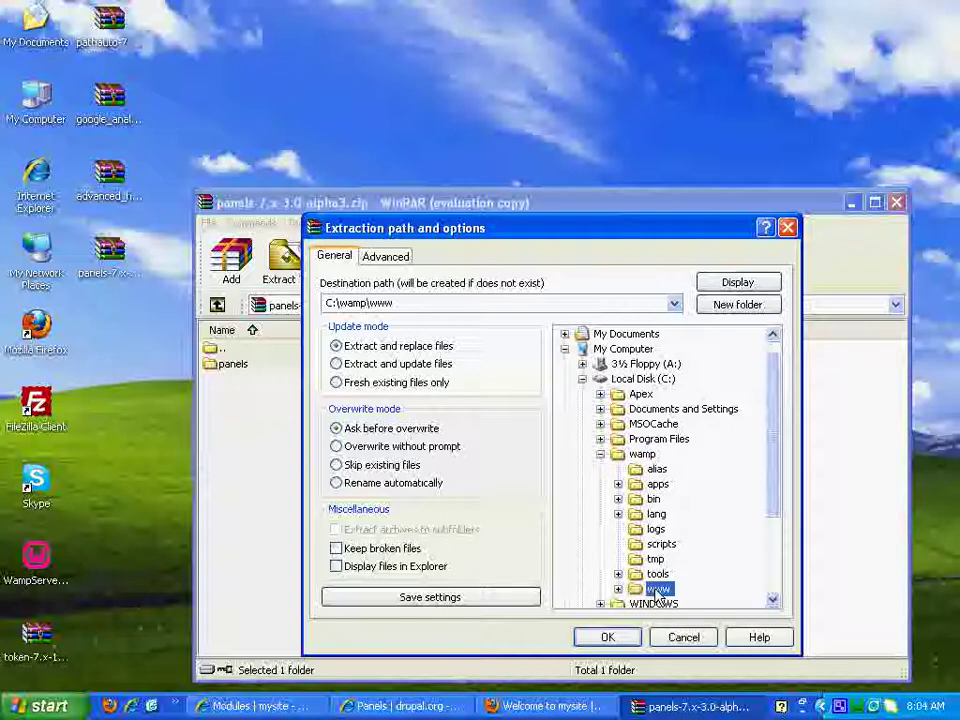
{"action": "left_click", "coordinate": [666, 588]}
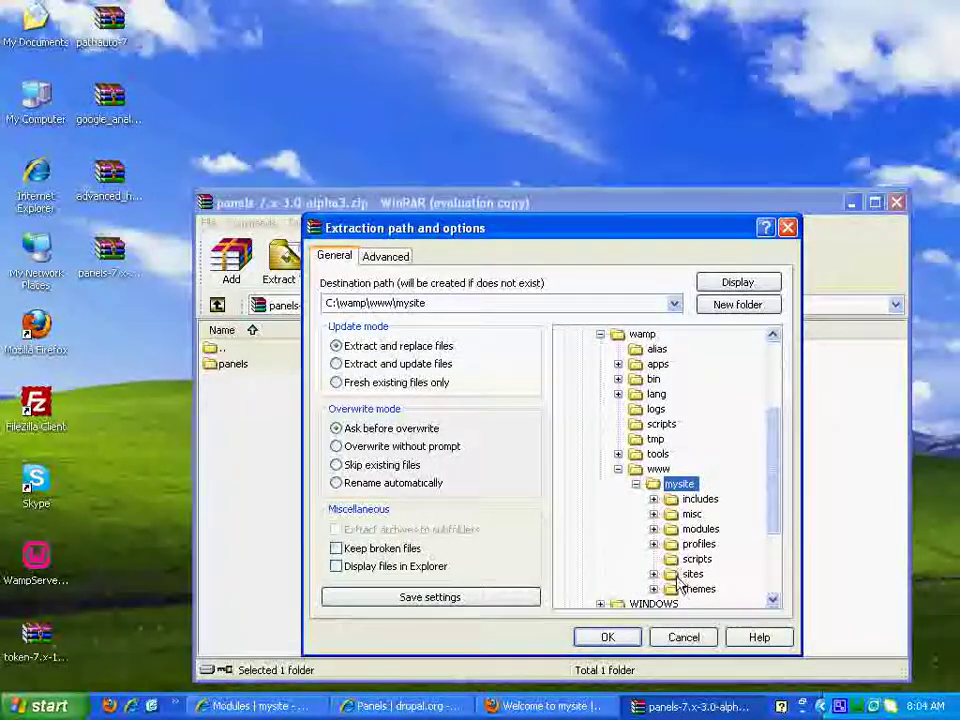
{"action": "left_click", "coordinate": [685, 574]}
{"action": "left_click", "coordinate": [690, 574]}
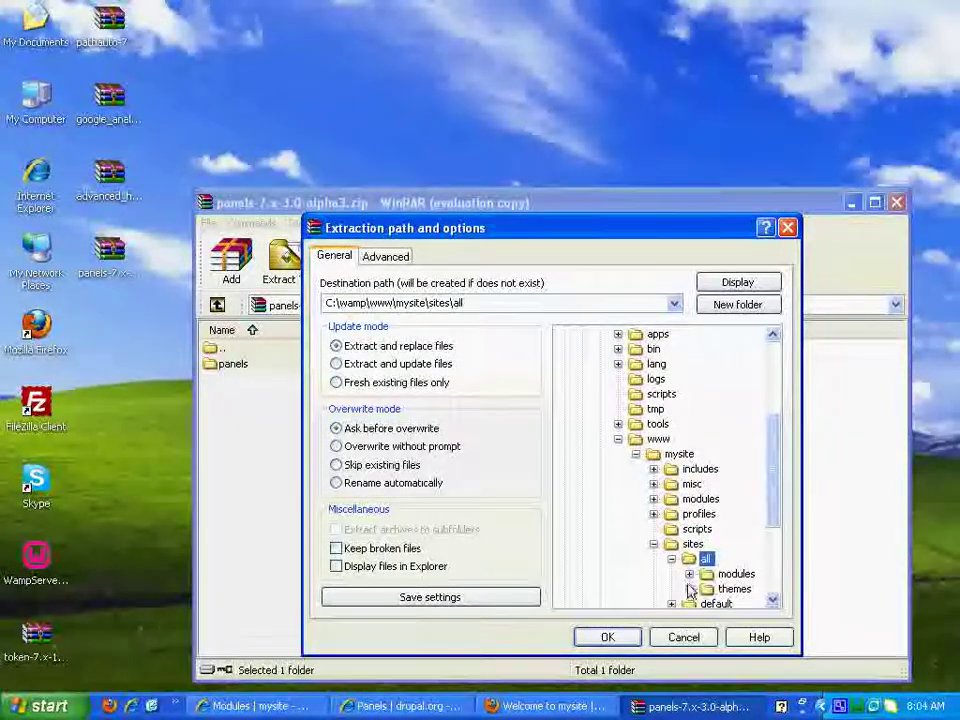
{"action": "left_click", "coordinate": [709, 577]}
{"action": "left_click", "coordinate": [607, 636]}
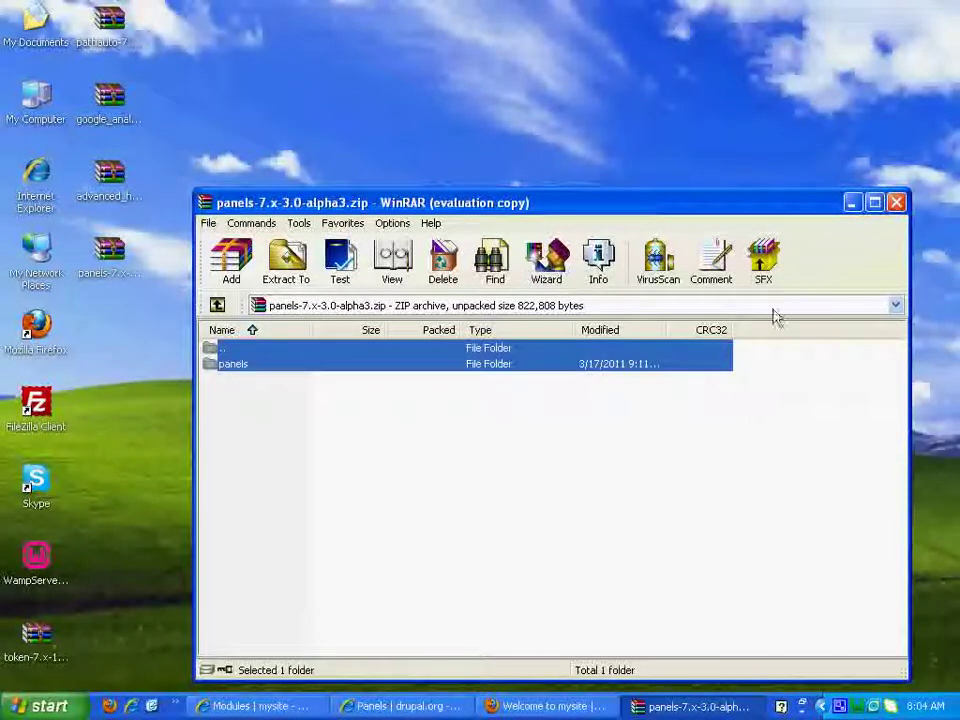
{"action": "left_click", "coordinate": [897, 204]}
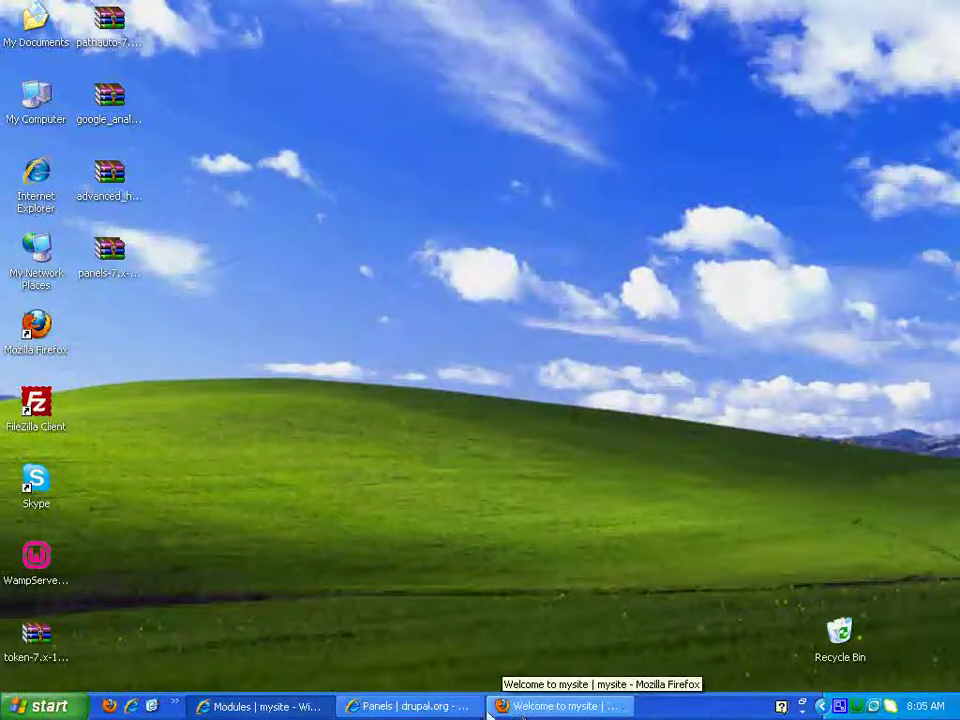
Step: Switch to the mysite Modules page in Internet Explorer and reload the modules list
{"action": "left_click", "coordinate": [253, 707]}
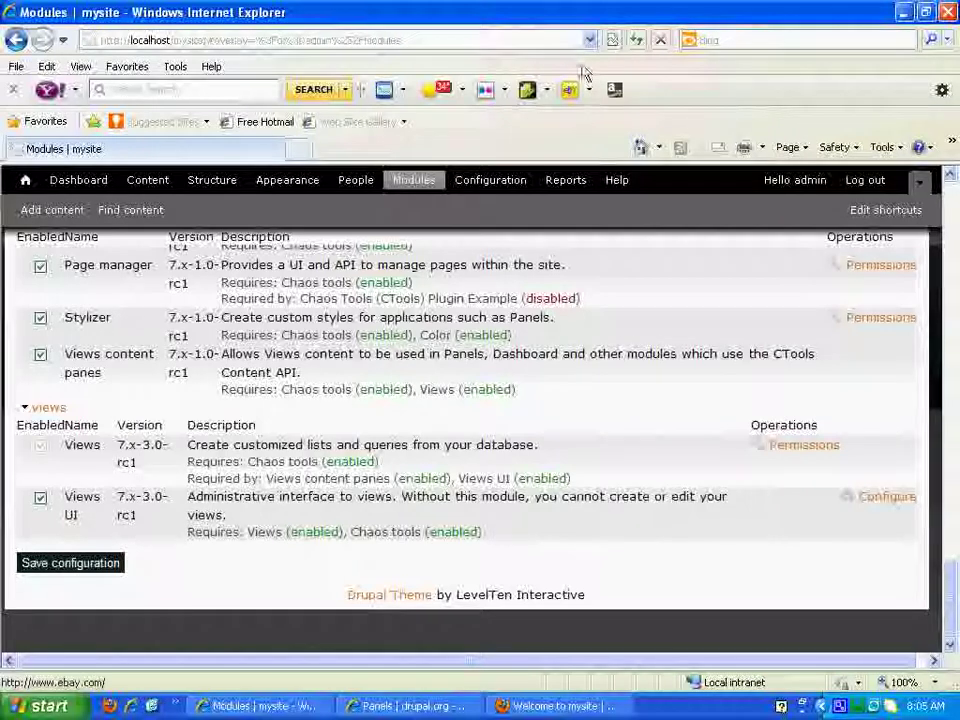
{"action": "left_click_drag", "start_coordinate": [950, 600], "coordinate": [945, 185]}
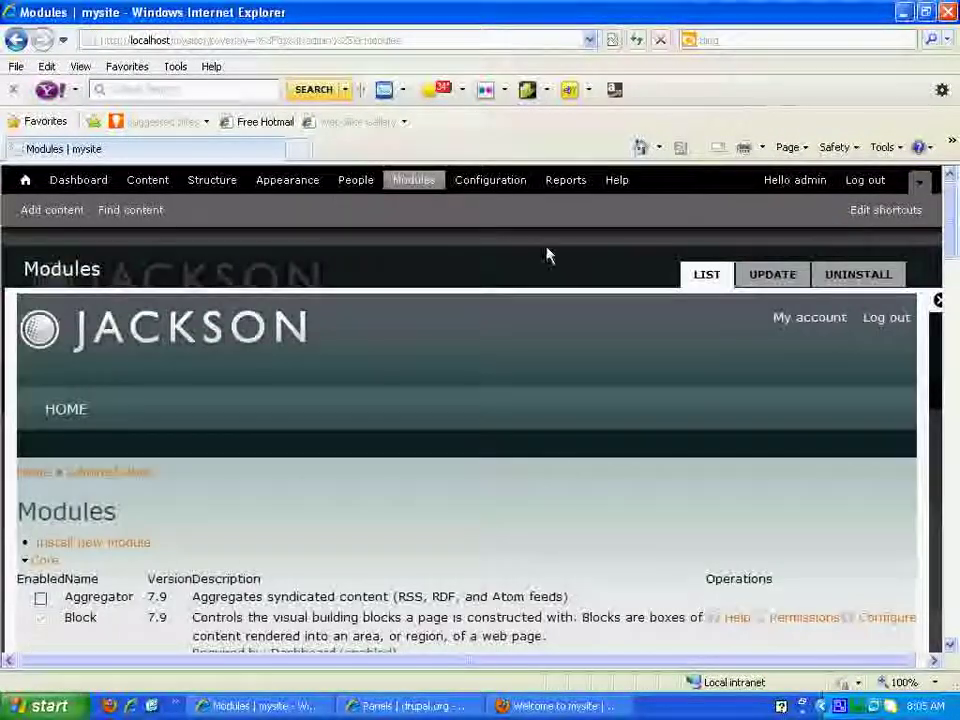
{"action": "left_click", "coordinate": [410, 185]}
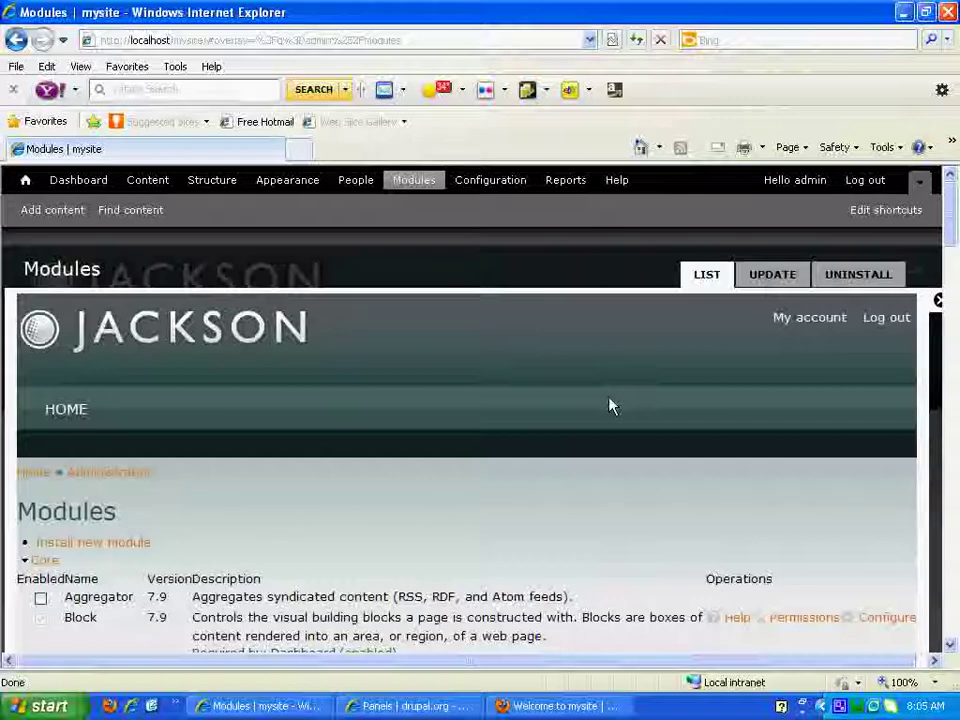
Step: Mark the Advanced help and Token modules in the Other group as enabled
{"action": "left_click_drag", "start_coordinate": [949, 210], "coordinate": [953, 525]}
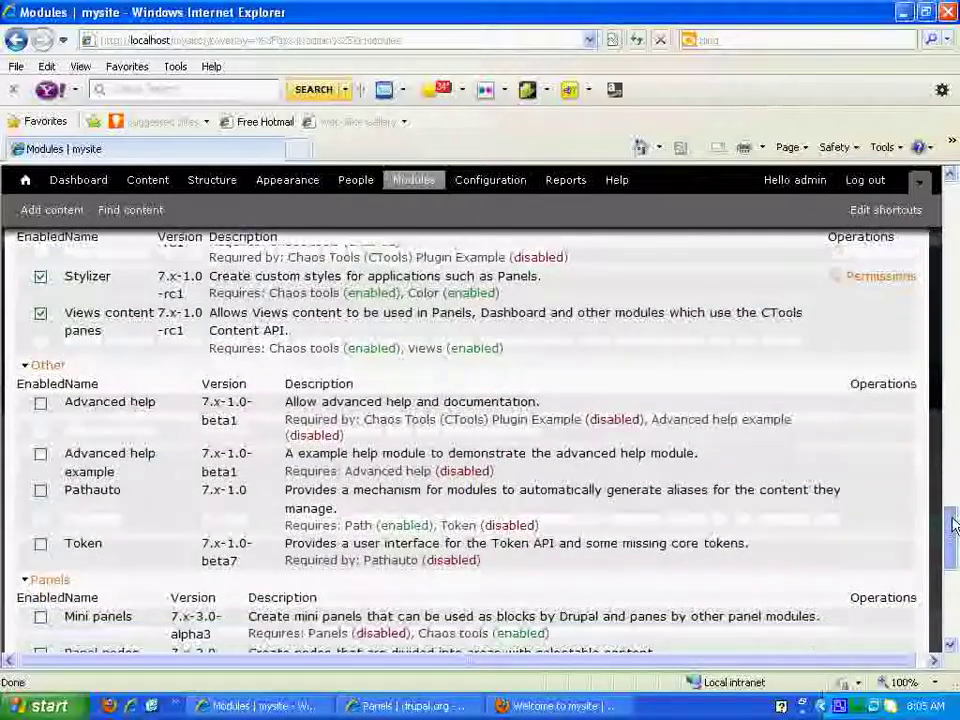
{"action": "left_click", "coordinate": [39, 406]}
{"action": "left_click", "coordinate": [39, 406]}
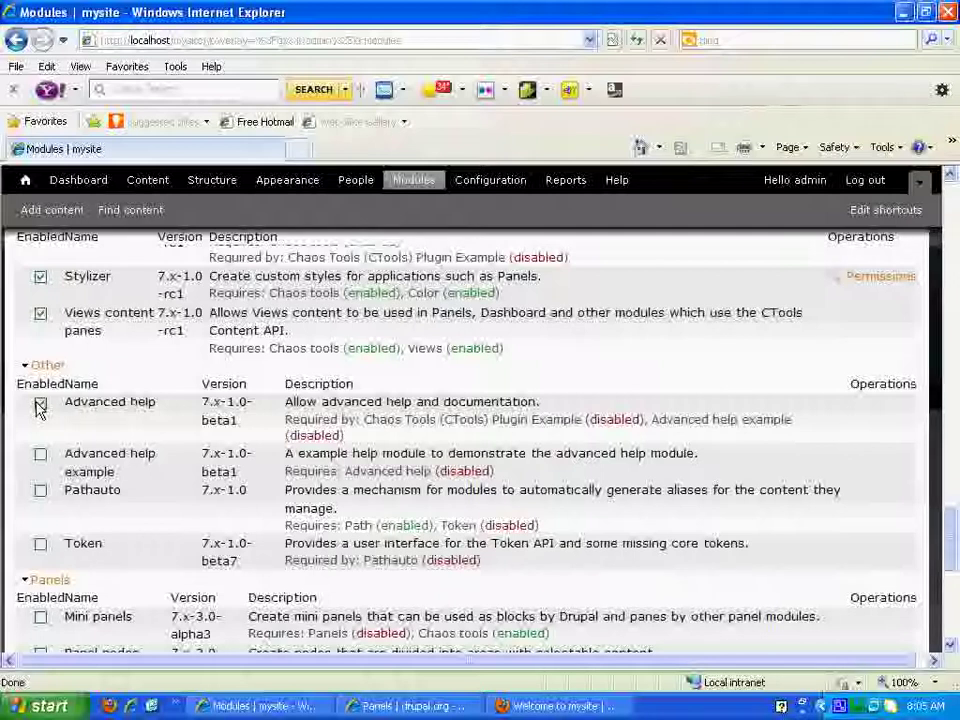
{"action": "left_click", "coordinate": [40, 545]}
Step: Mark the Panels and Google Analytics modules as enabled and save the module configuration
{"action": "left_click_drag", "start_coordinate": [955, 516], "coordinate": [955, 546]}
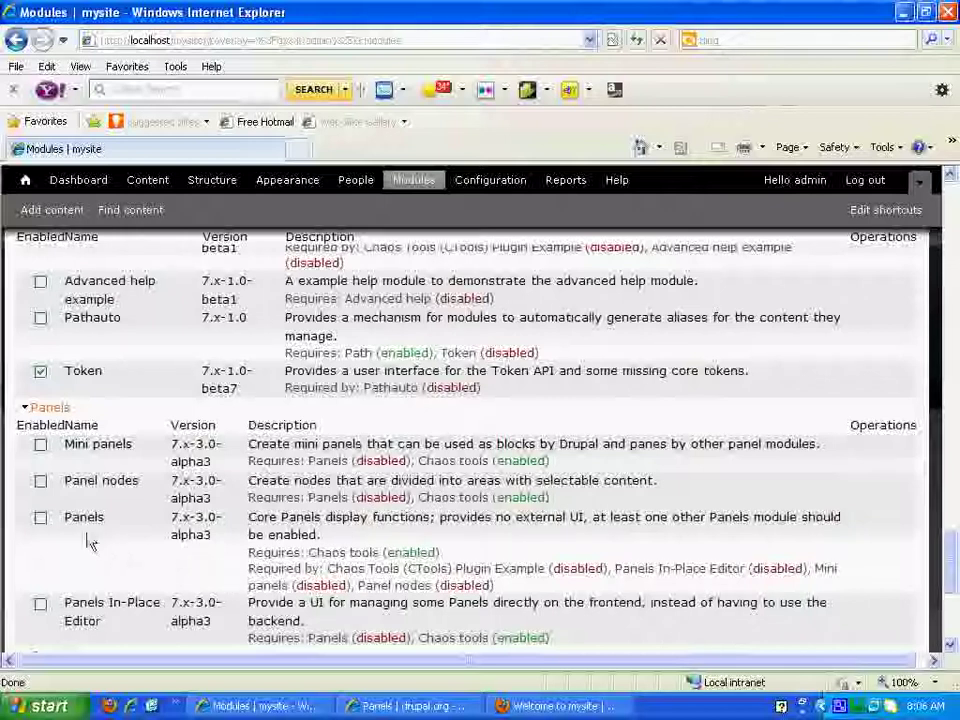
{"action": "left_click", "coordinate": [40, 520]}
{"action": "scroll", "coordinate": [952, 566], "scroll_direction": "down", "scroll_amount": 3}
{"action": "scroll", "coordinate": [952, 572], "scroll_direction": "down", "scroll_amount": 2}
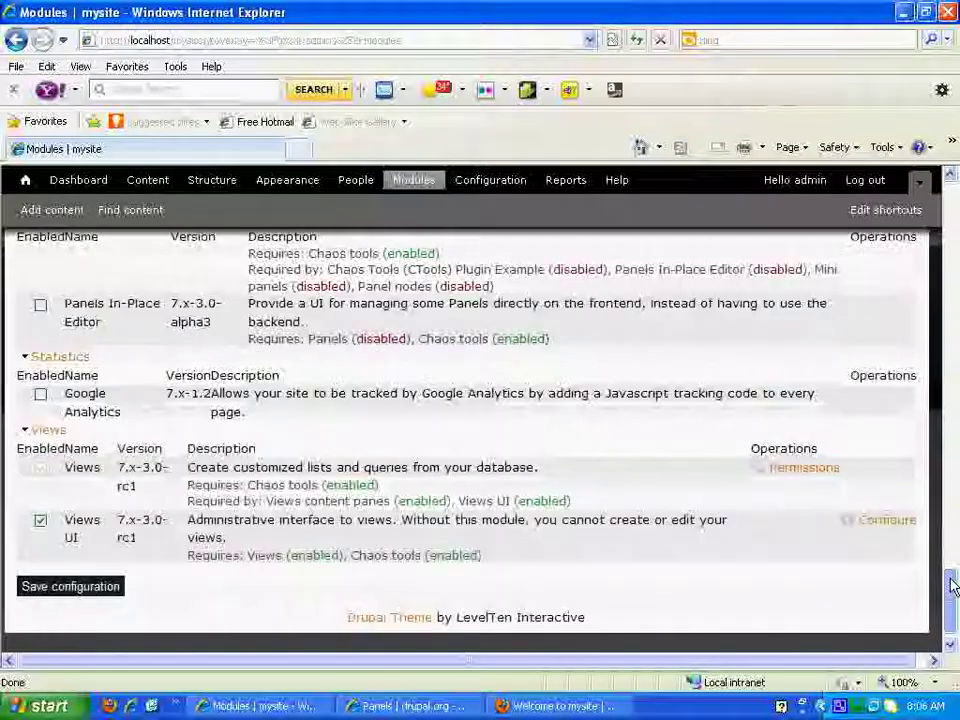
{"action": "left_click", "coordinate": [40, 395]}
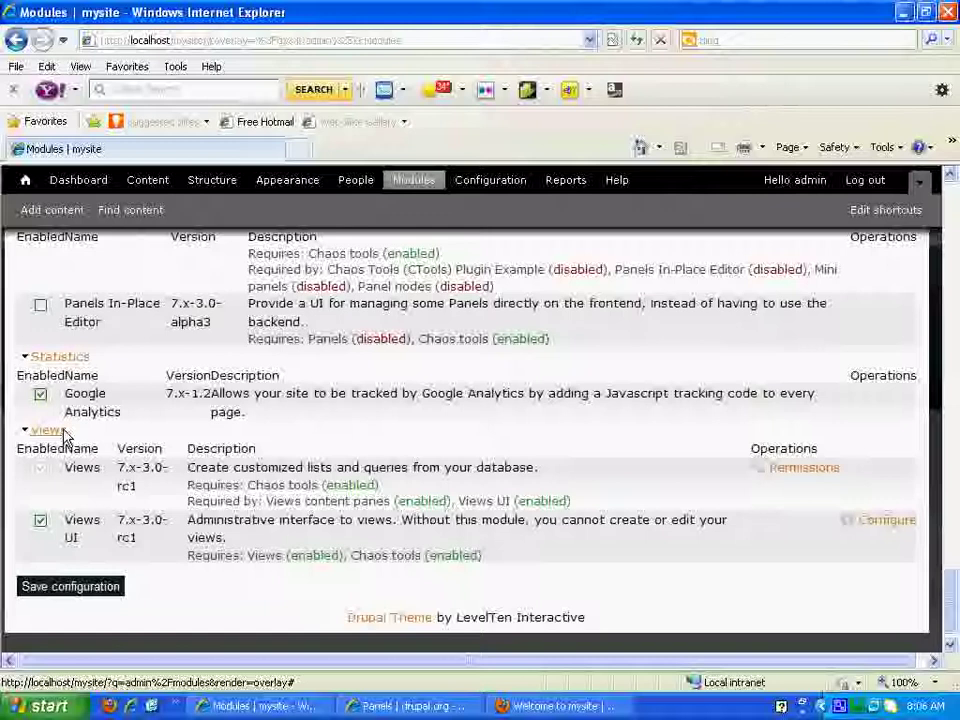
{"action": "left_click", "coordinate": [67, 590]}
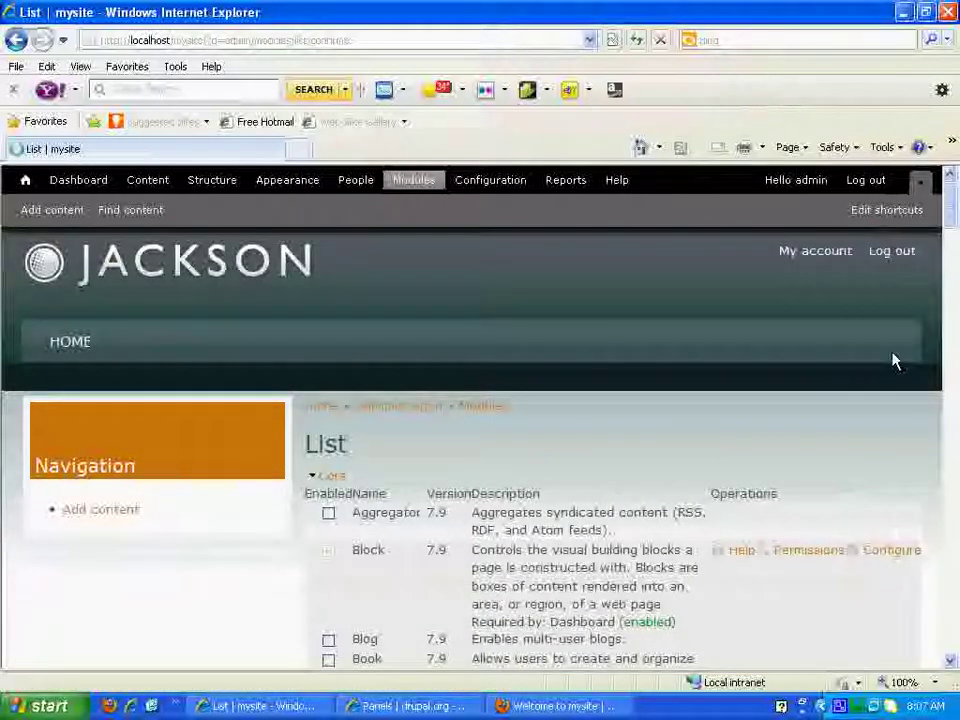
Step: Enable Mini panels, Panel nodes and Panels In-Place Editor in the Panels group and save the module configuration
{"action": "left_click_drag", "start_coordinate": [945, 186], "coordinate": [950, 582]}
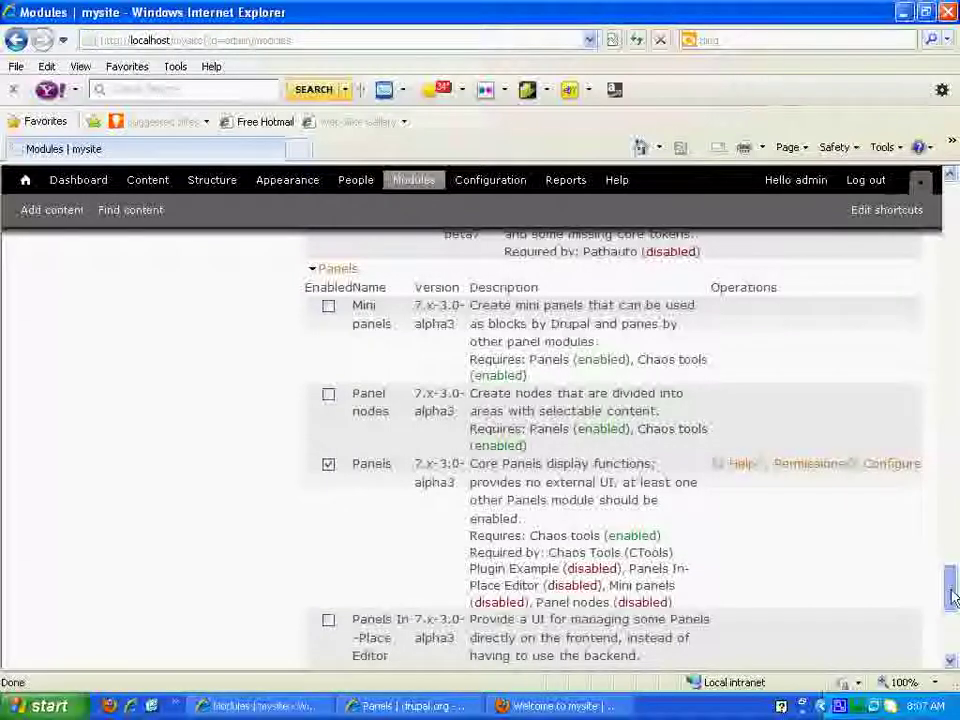
{"action": "scroll", "coordinate": [951, 640], "scroll_direction": "up", "scroll_amount": 20}
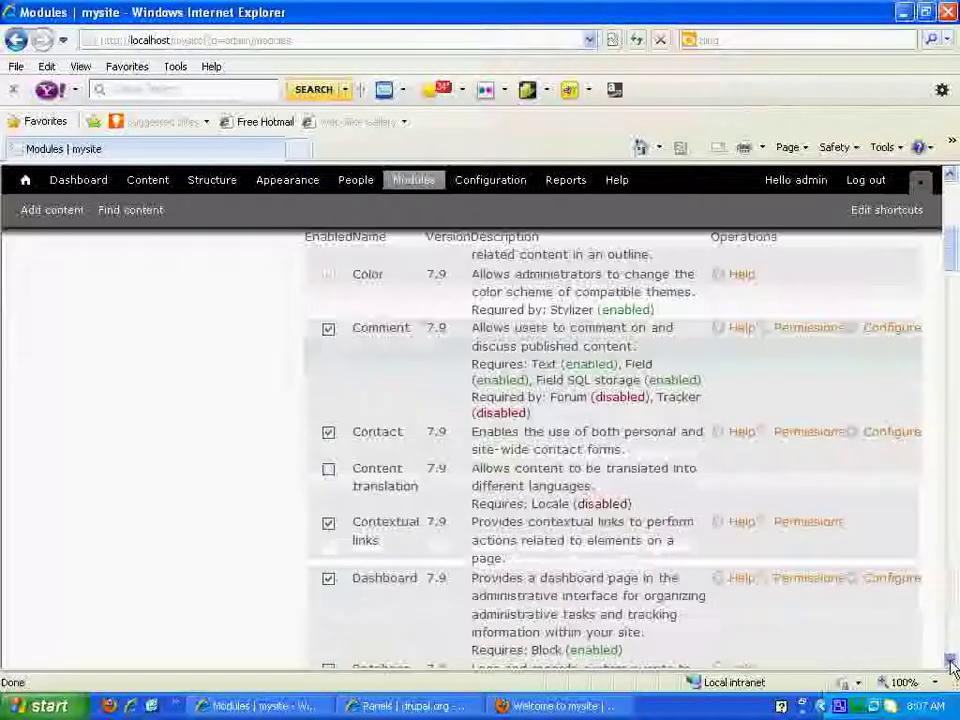
{"action": "left_click_drag", "start_coordinate": [954, 261], "coordinate": [954, 622]}
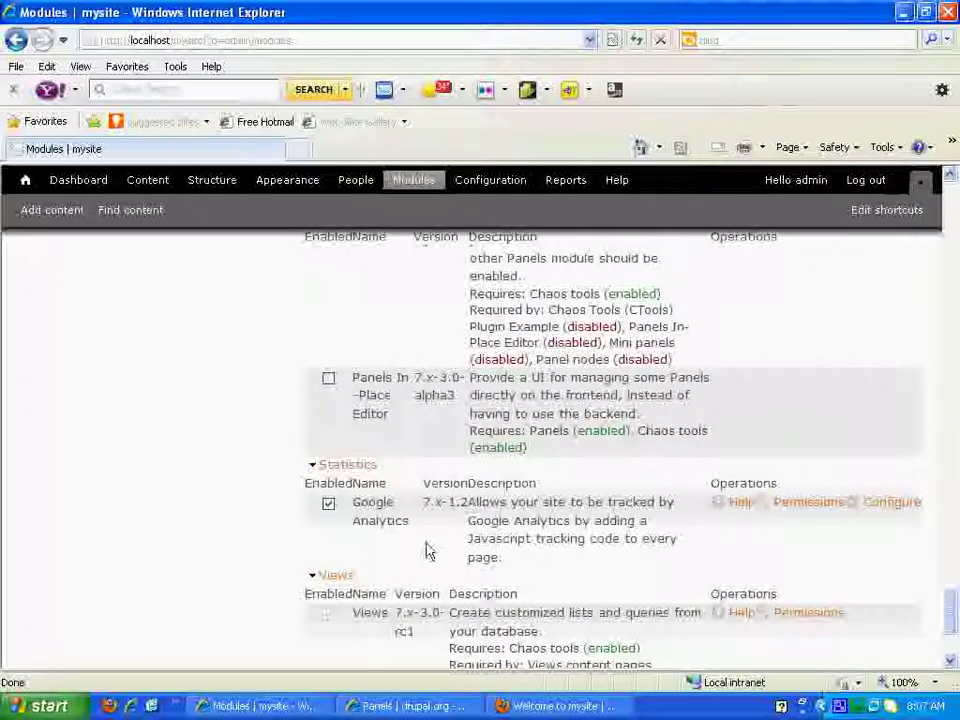
{"action": "left_click_drag", "start_coordinate": [949, 602], "coordinate": [953, 625]}
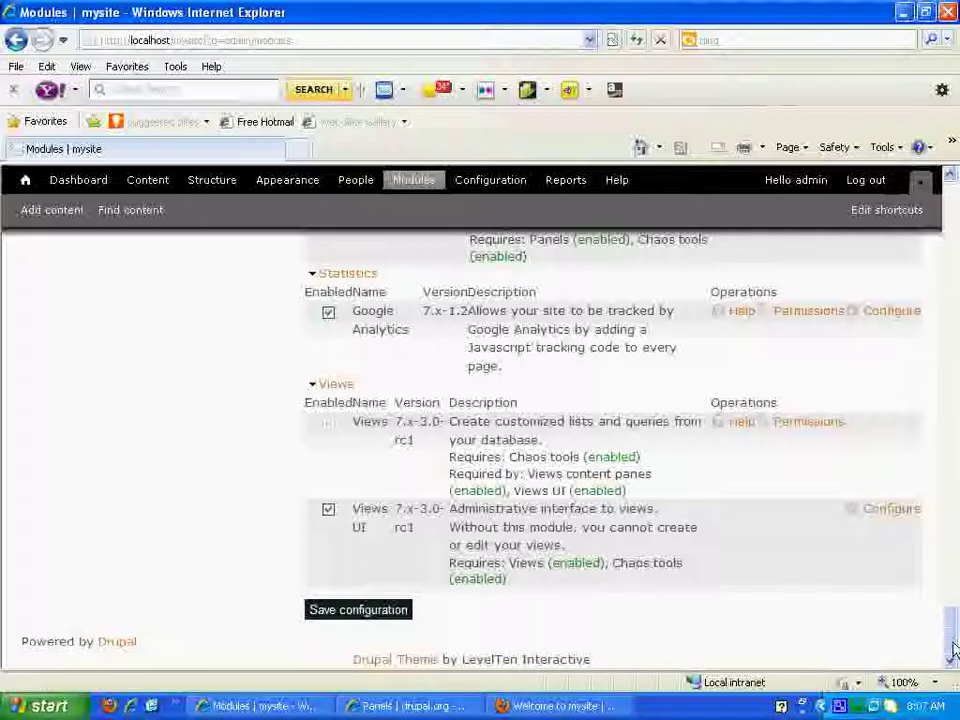
{"action": "left_click_drag", "start_coordinate": [951, 643], "coordinate": [949, 607]}
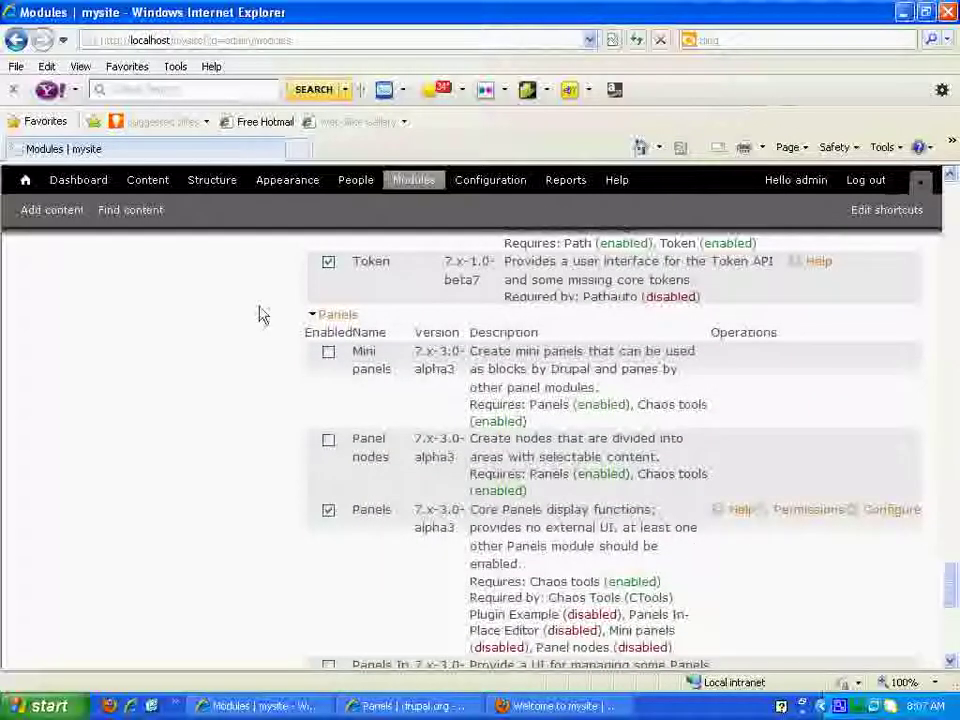
{"action": "left_click", "coordinate": [329, 353]}
{"action": "left_click", "coordinate": [329, 441]}
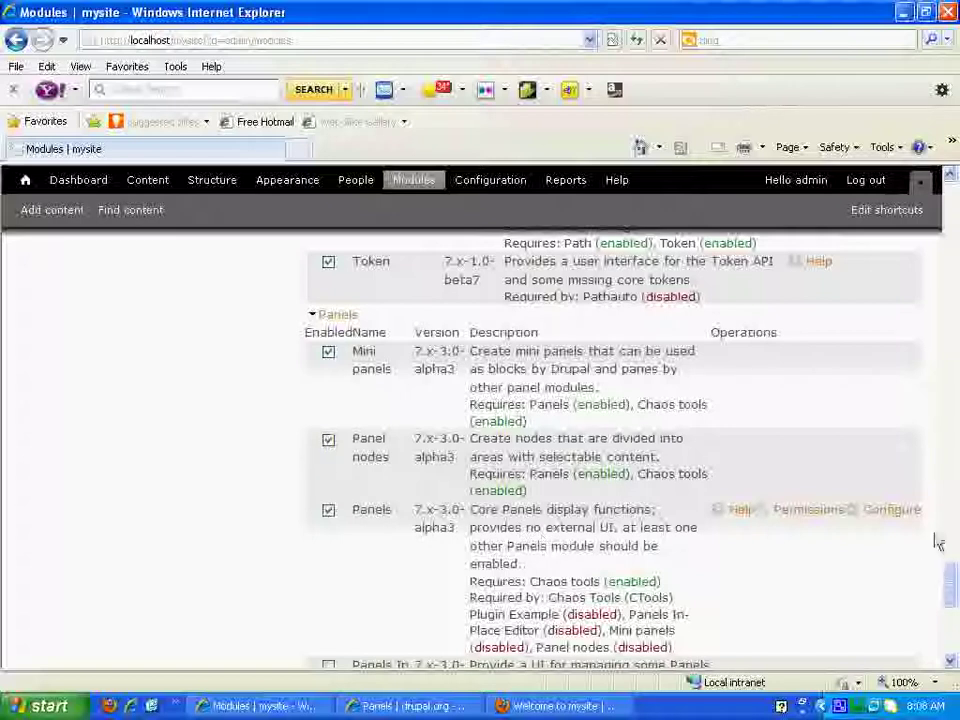
{"action": "scroll", "coordinate": [940, 545], "scroll_direction": "down", "scroll_amount": 2}
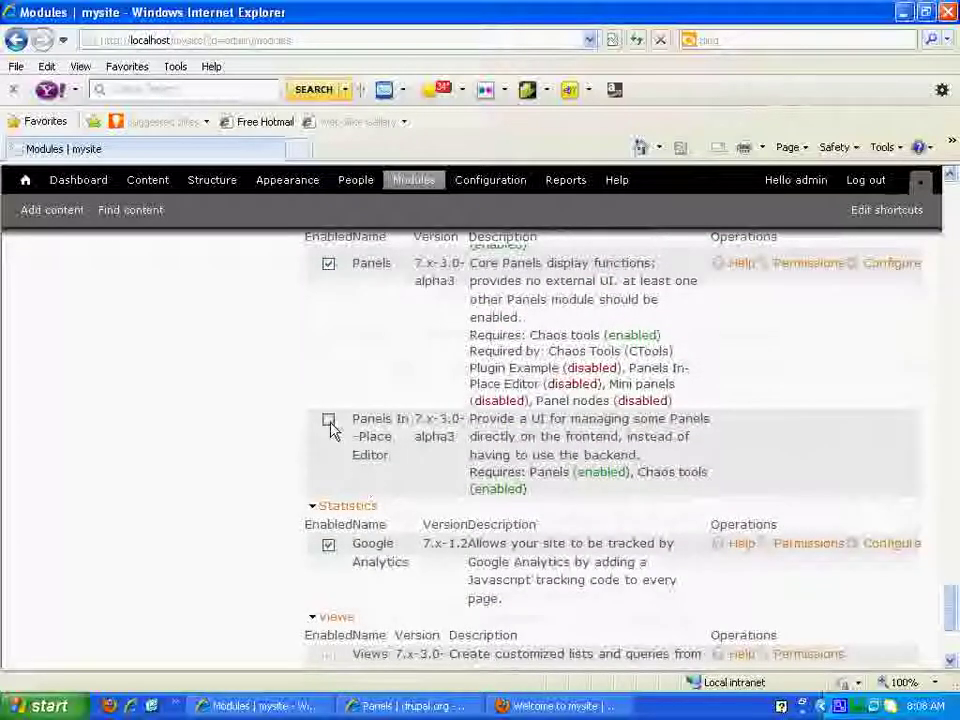
{"action": "left_click", "coordinate": [329, 421]}
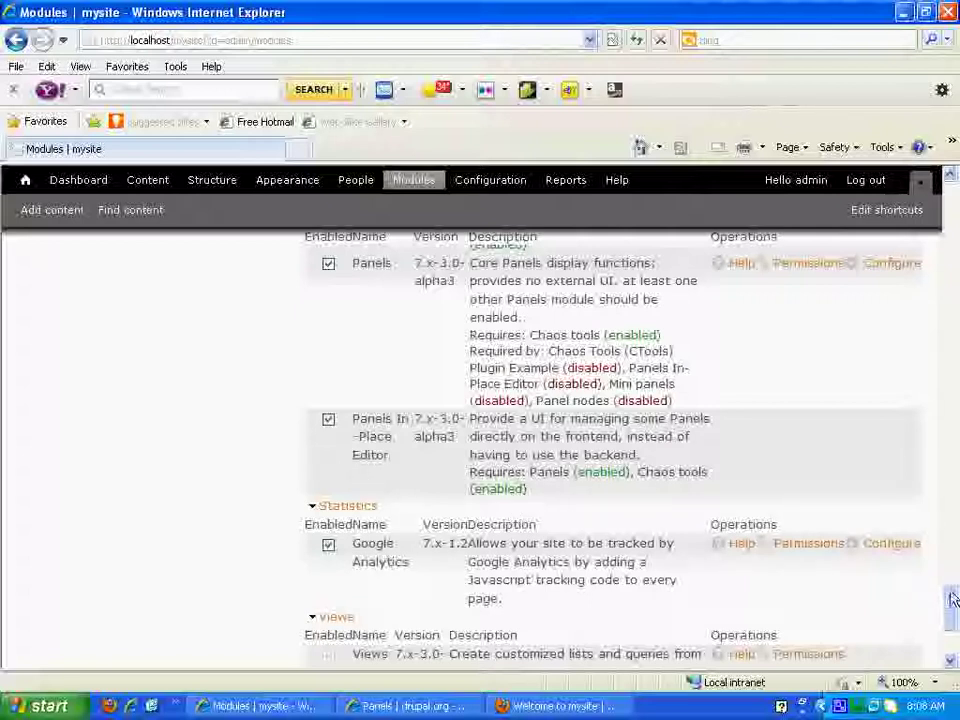
{"action": "left_click_drag", "start_coordinate": [950, 610], "coordinate": [948, 630]}
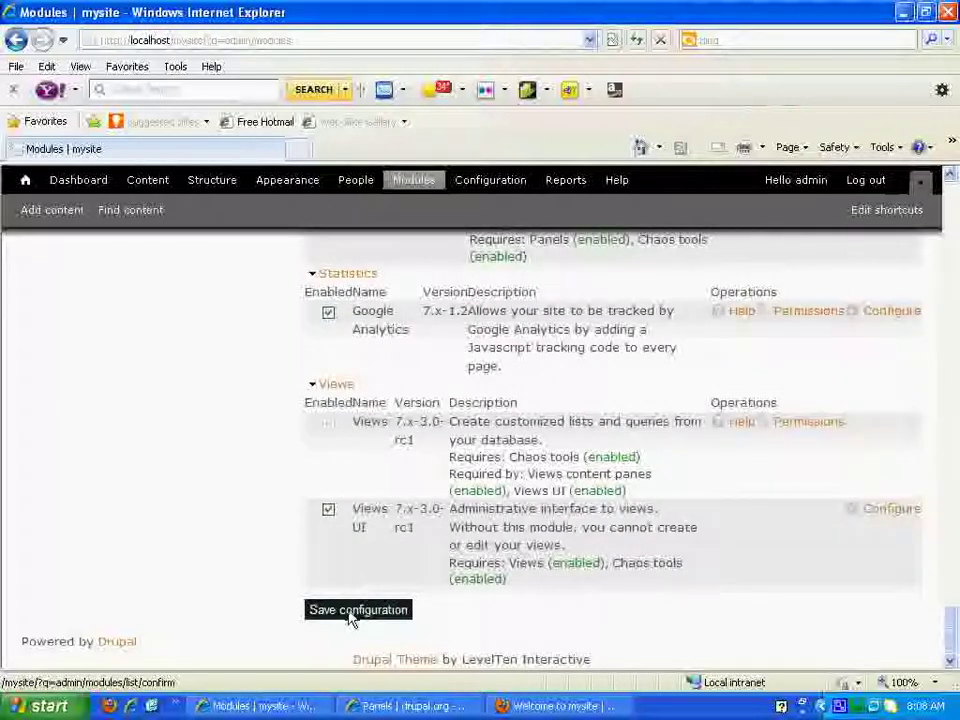
{"action": "left_click", "coordinate": [348, 613]}
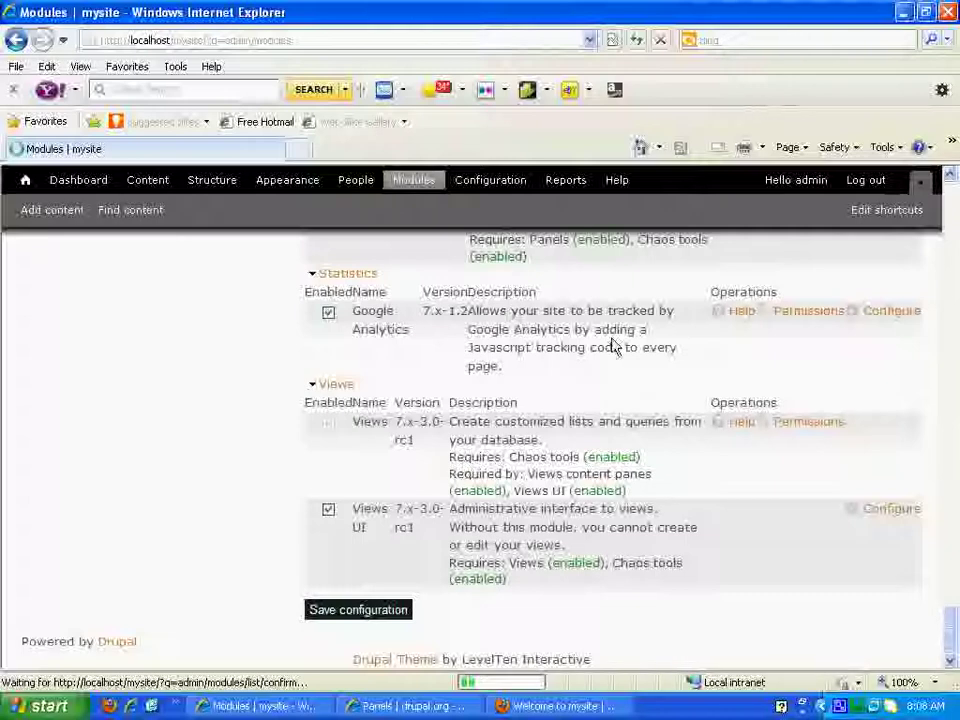
Step: Reload the modules/list/confirm page and agree to resend the form submission
{"action": "left_click_drag", "start_coordinate": [949, 636], "coordinate": [953, 260]}
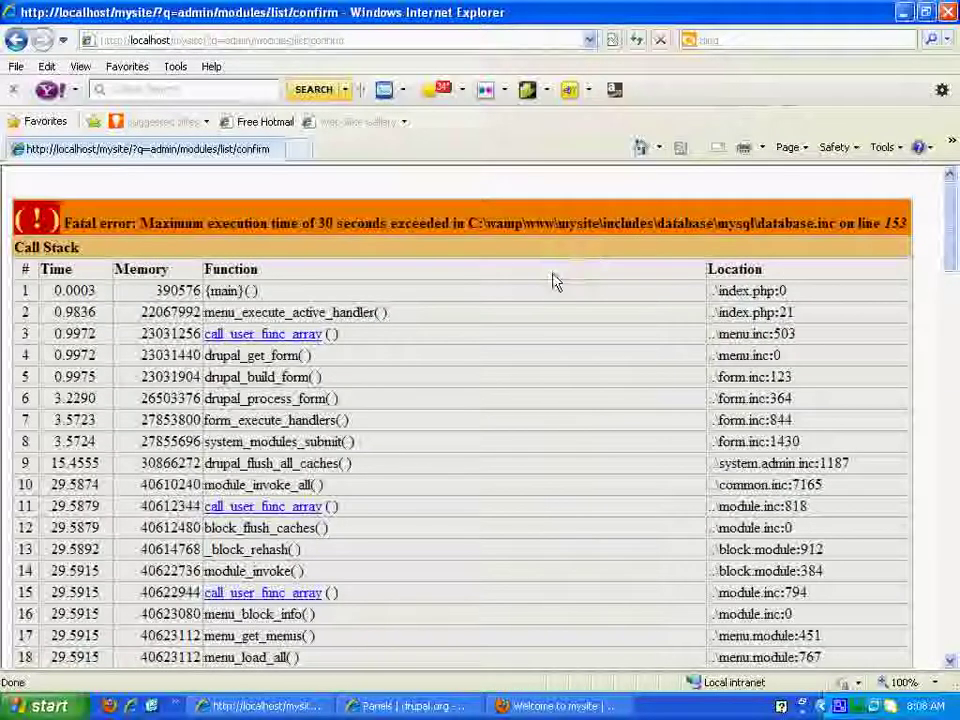
{"action": "left_click", "coordinate": [636, 42]}
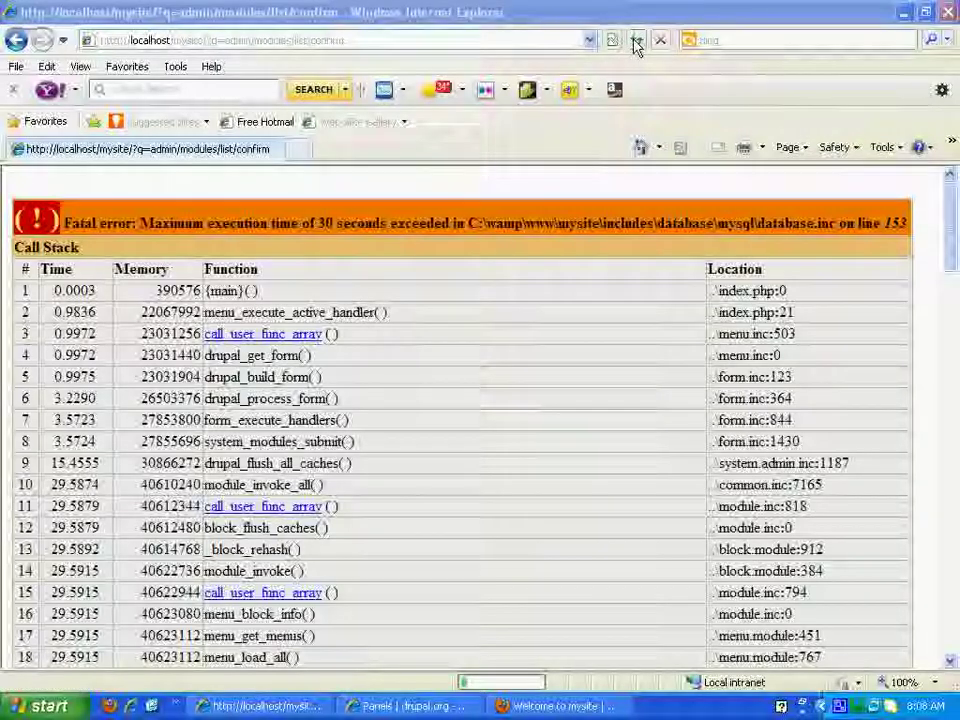
{"action": "left_click", "coordinate": [446, 431]}
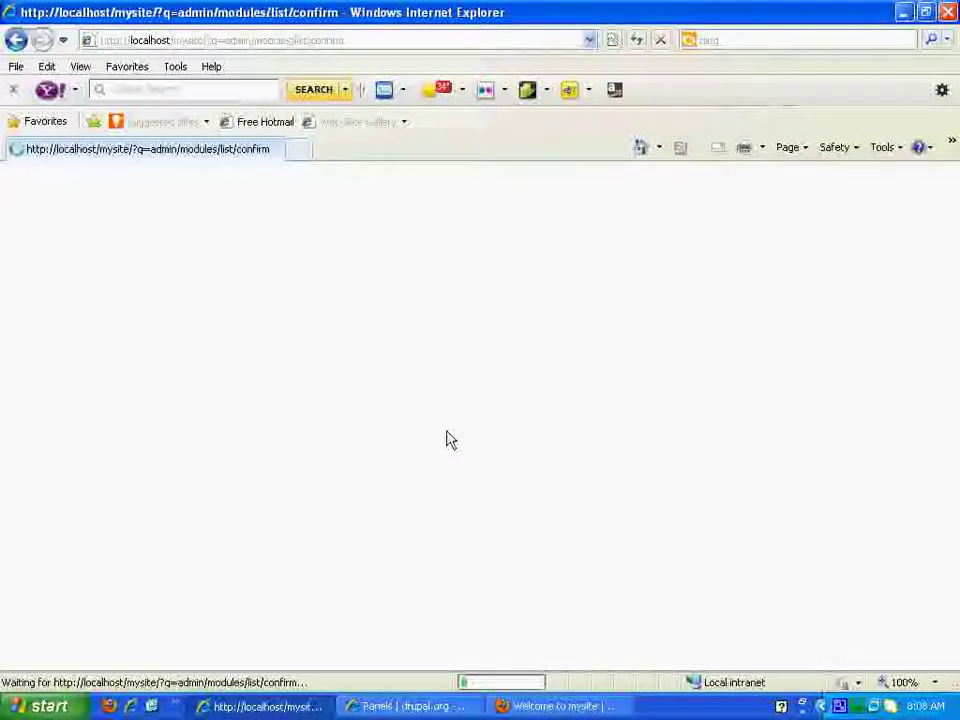